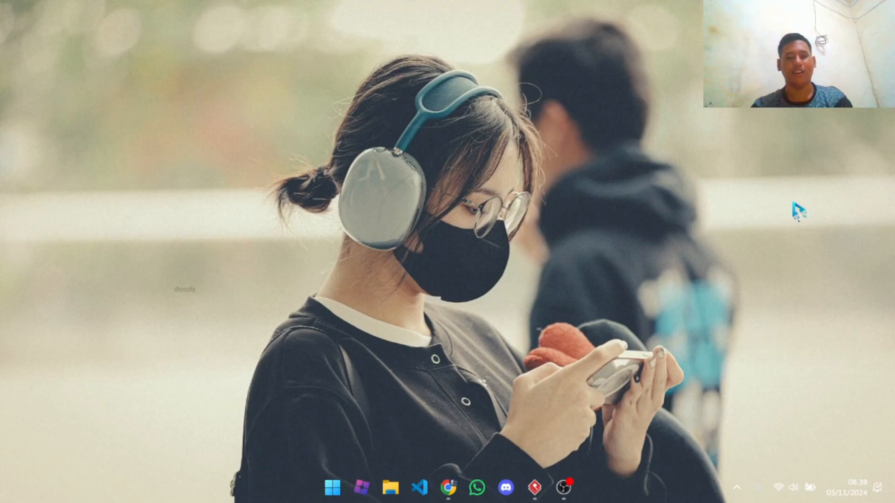
- Review the assignment questions in the PDF opened in Chrome, and switch to Visual Paradigm Enterprise
key("alt+Tab")
key("alt+Tab")
key("alt+Tab")
left_click(586, 196)
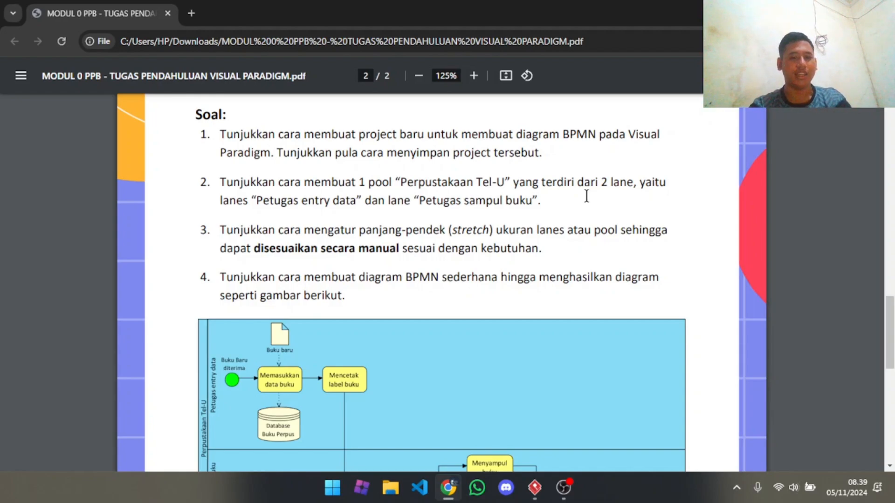
key("alt+Tab")
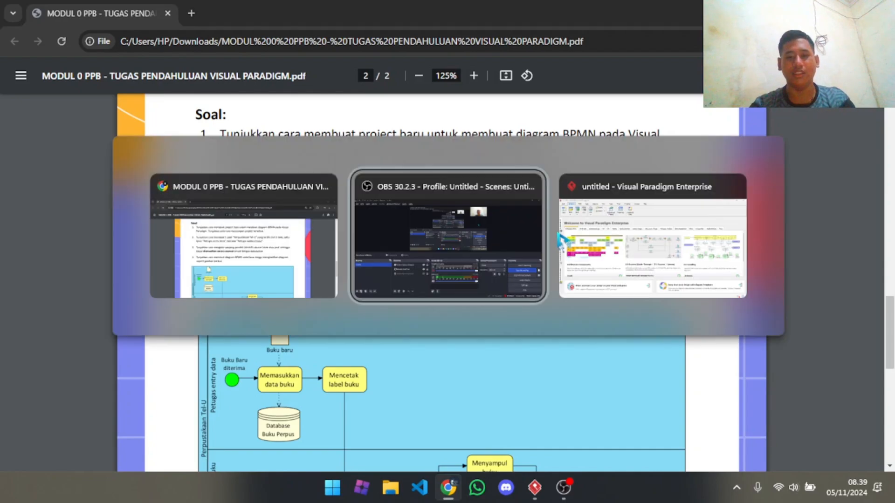
left_click(564, 243)
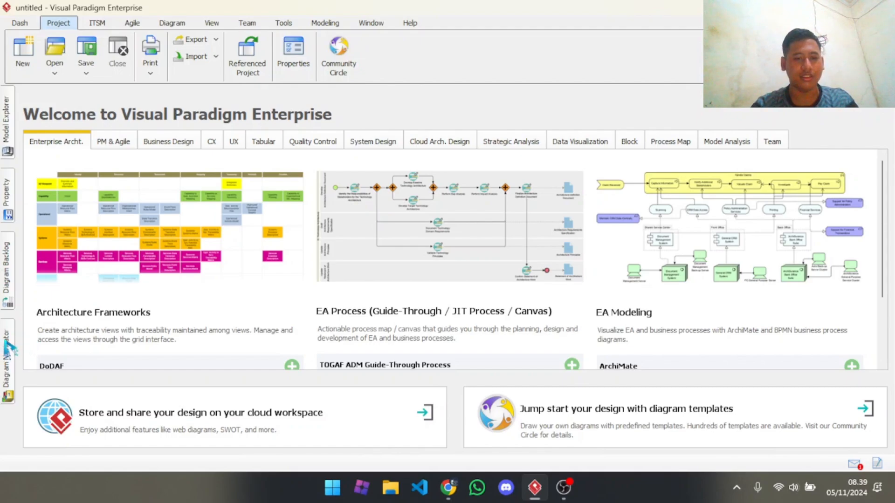
key("alt+Tab")
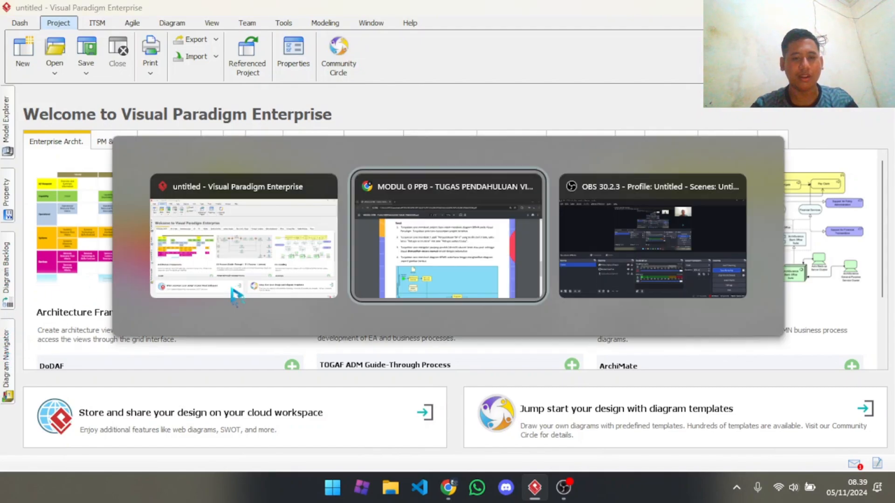
key("alt+Tab")
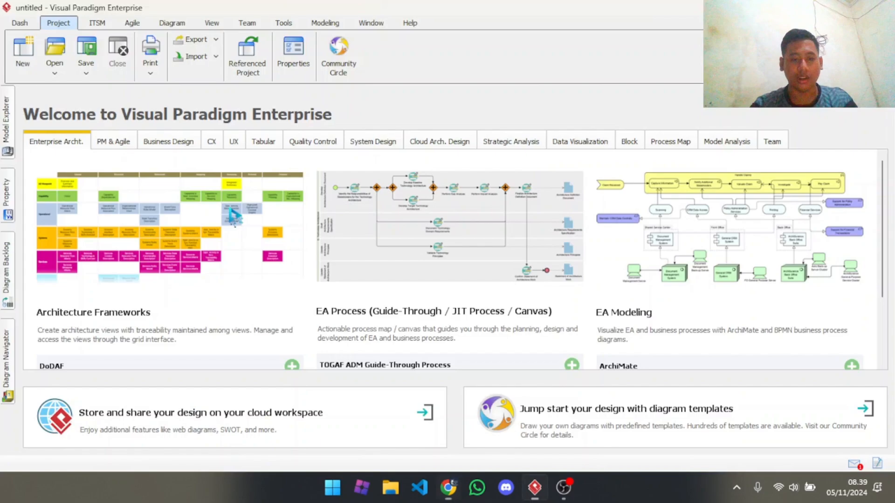
- Create a new Business Process Diagram with its default name and dismiss the Modeling Capability notice
mouse_move(9, 343)
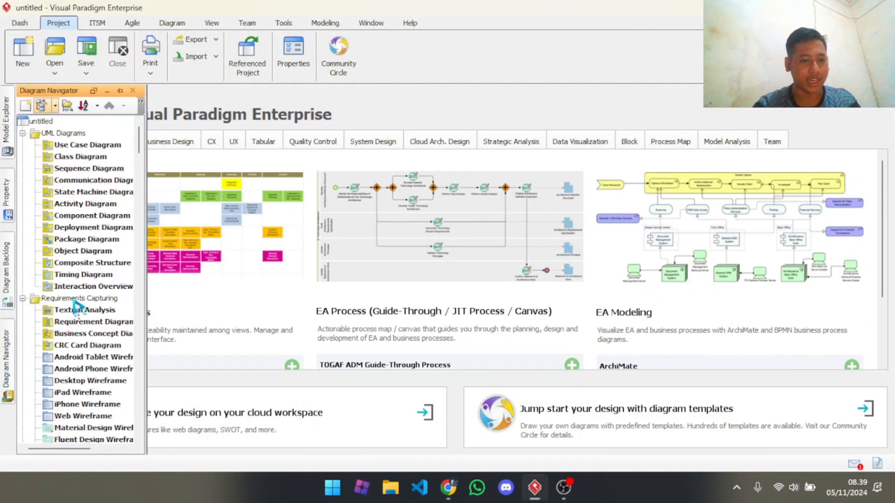
scroll(81, 308, "down", 8)
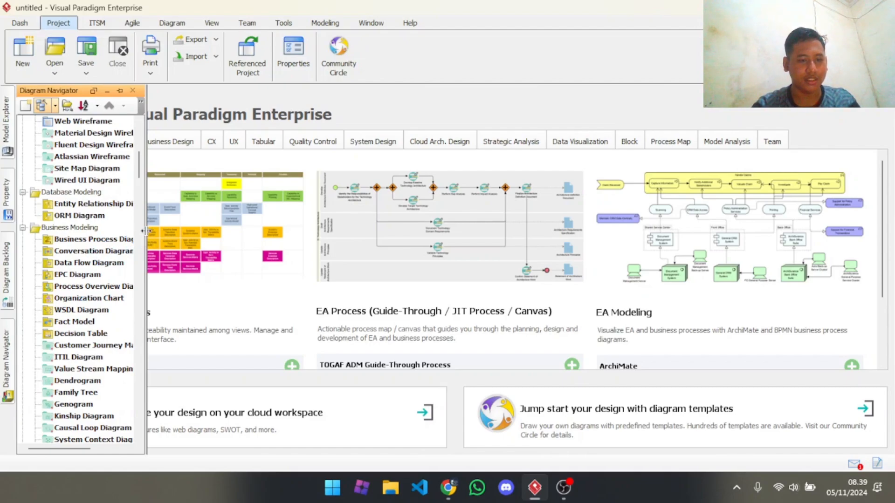
left_click_drag(146, 231, 172, 233)
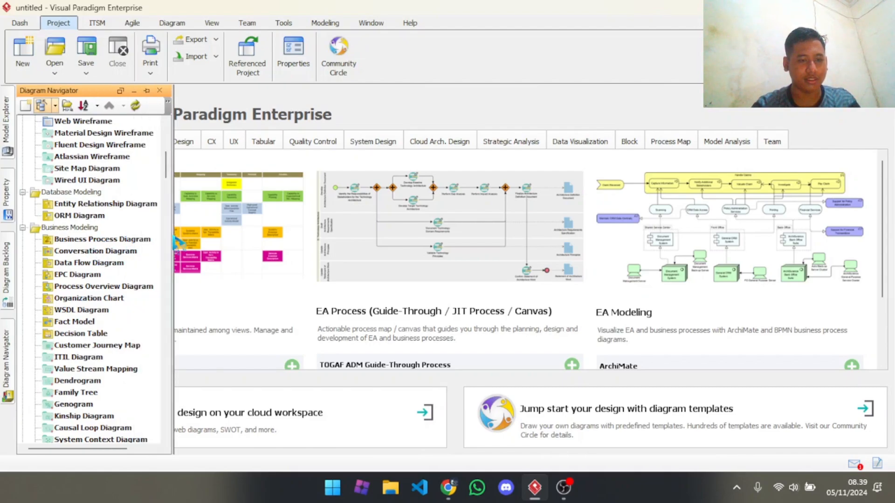
right_click(102, 241)
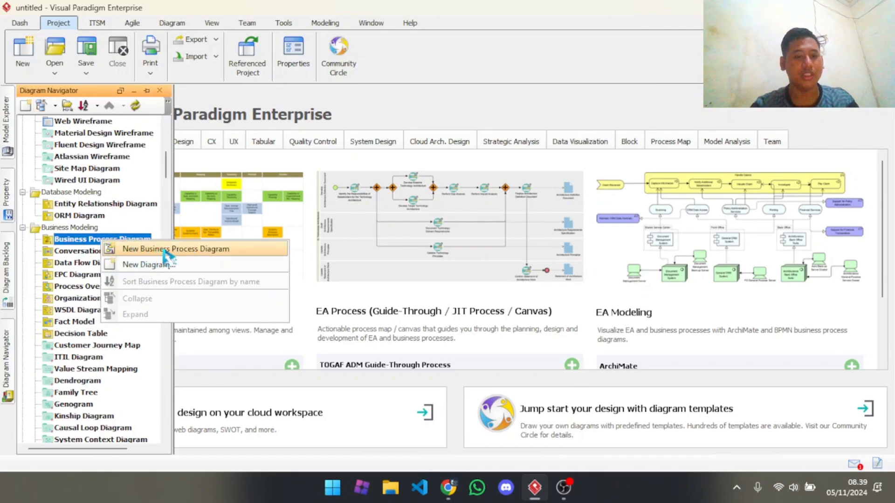
left_click(204, 251)
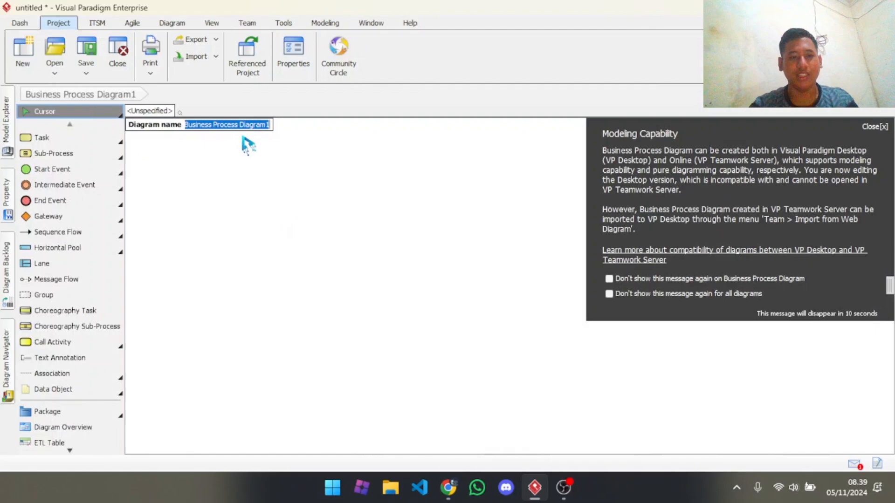
left_click(538, 215)
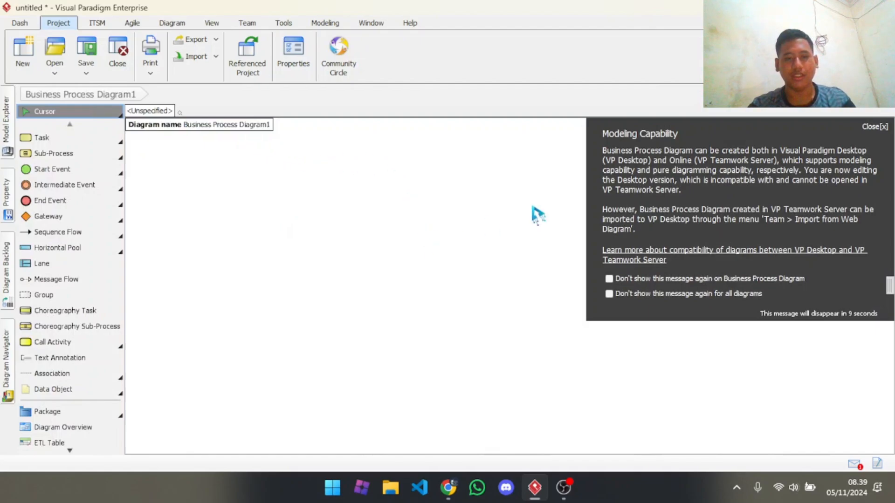
left_click(876, 127)
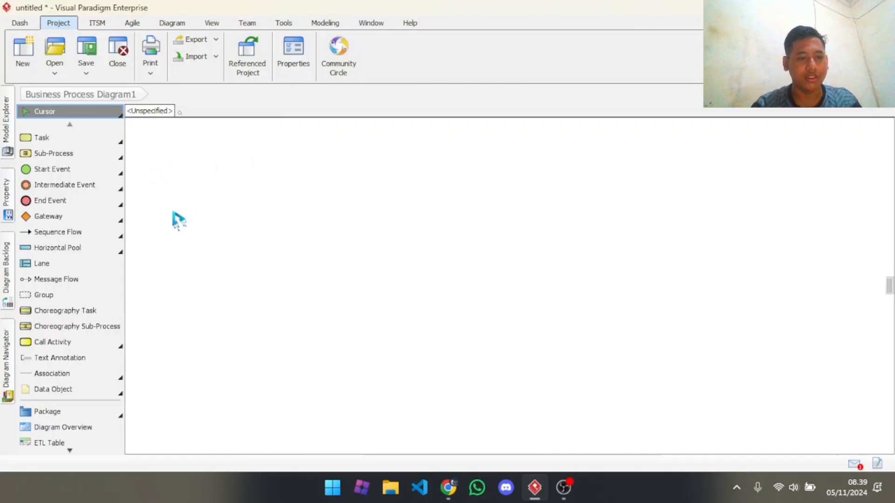
- Check the assignment PDF, add a horizontal pool with its default name to the diagram, and shift it slightly upward
key("alt+Tab")
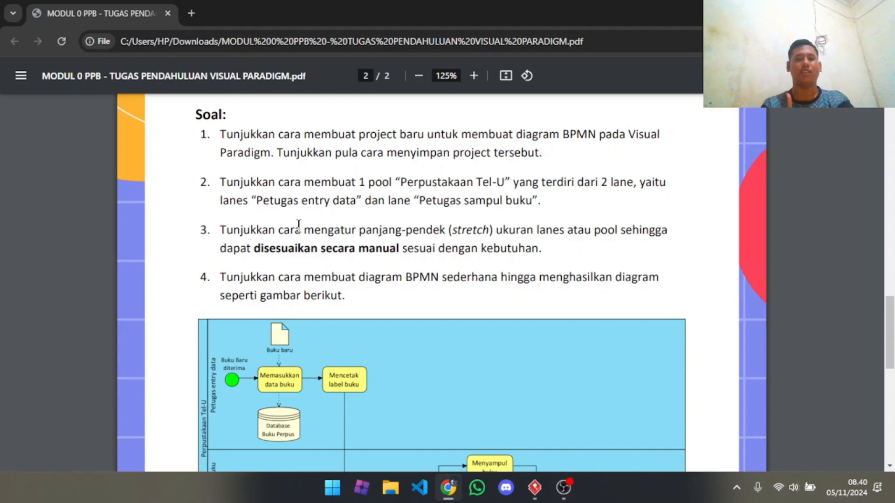
key("alt+Tab")
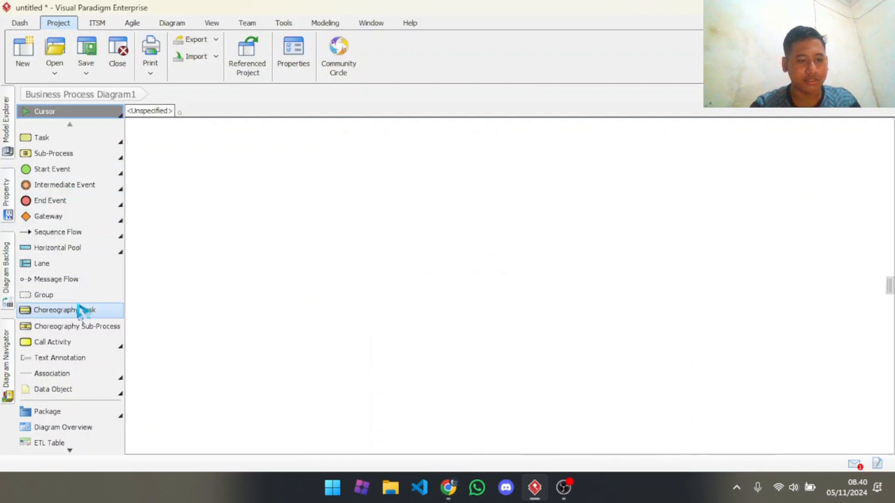
left_click(93, 252)
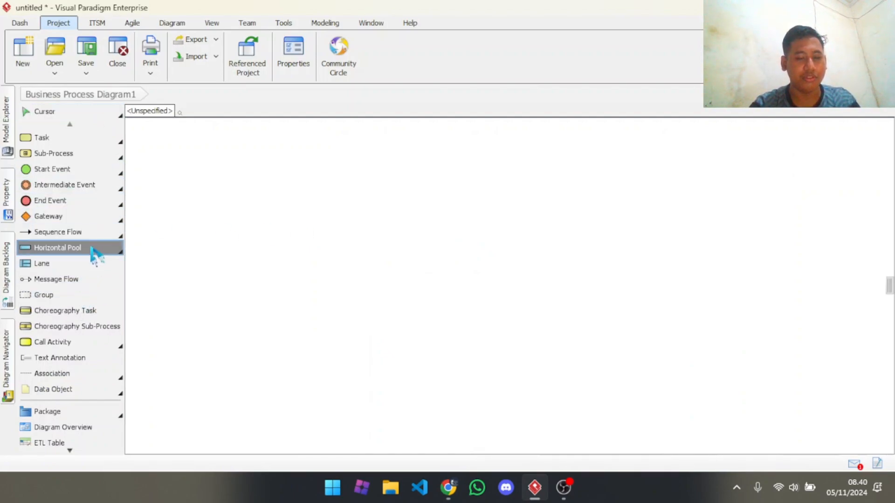
left_click(239, 213)
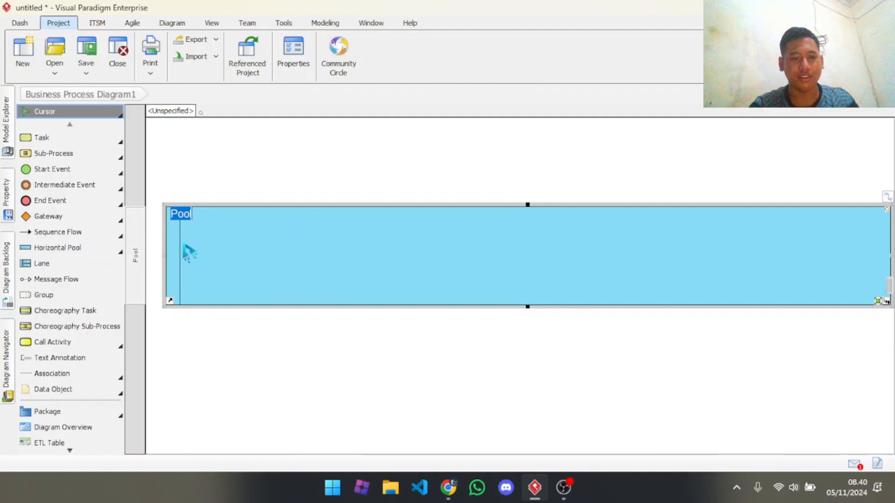
key("Return")
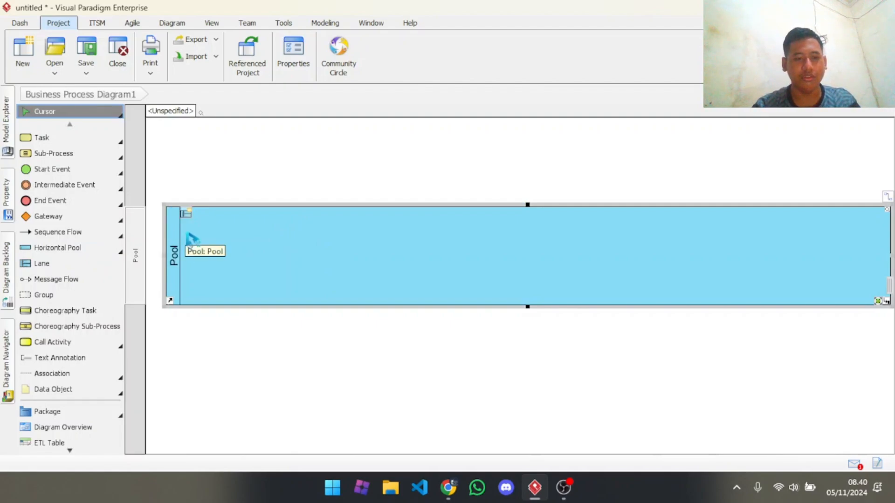
left_click(269, 152)
left_click_drag(183, 254, 174, 229)
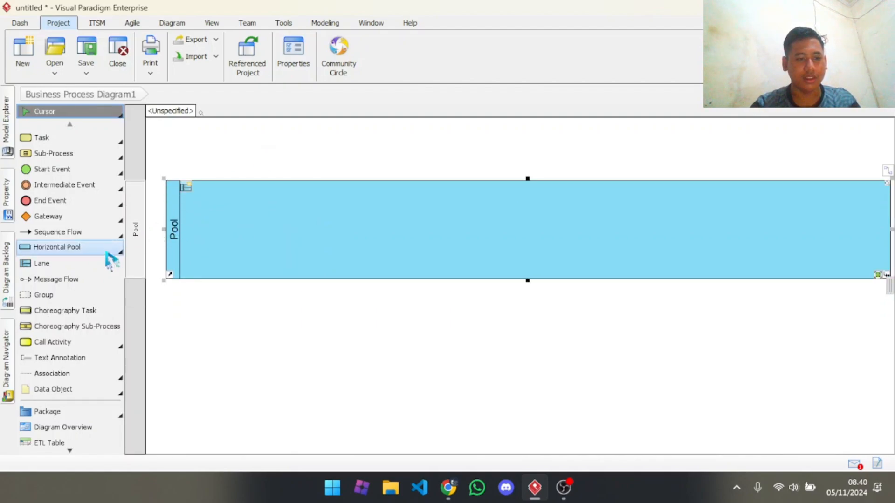
- Add a lane inside the pool and name it "Petugas Entry Data"
left_click(56, 265)
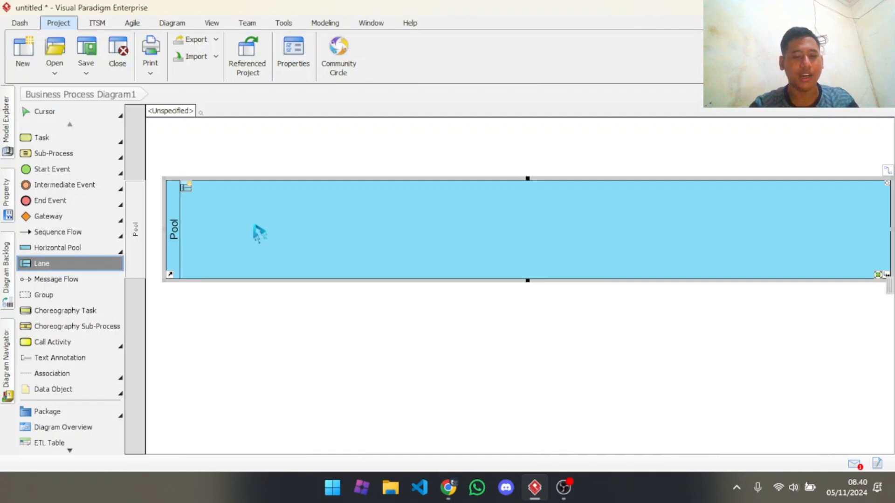
left_click(257, 232)
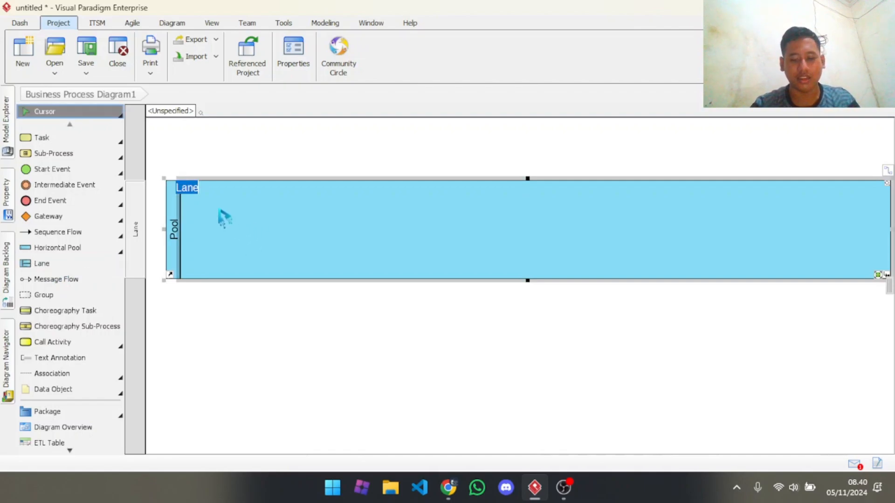
type("Pet")
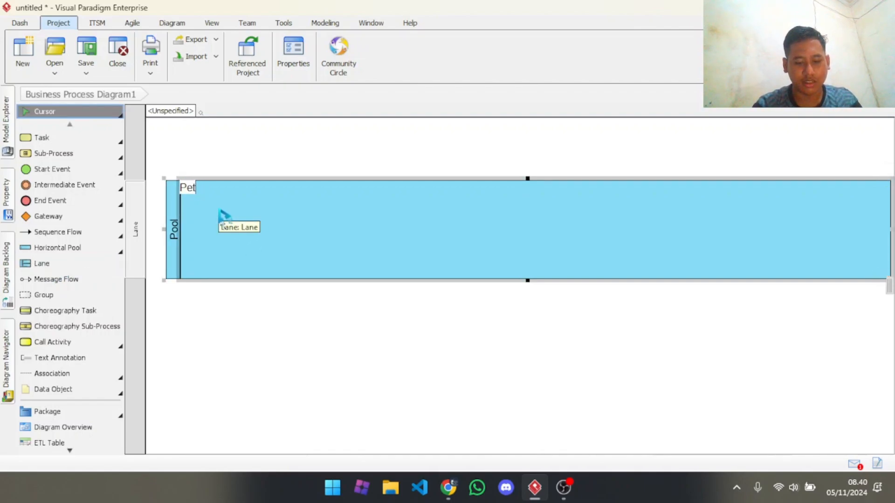
type("iugas Entry Dat")
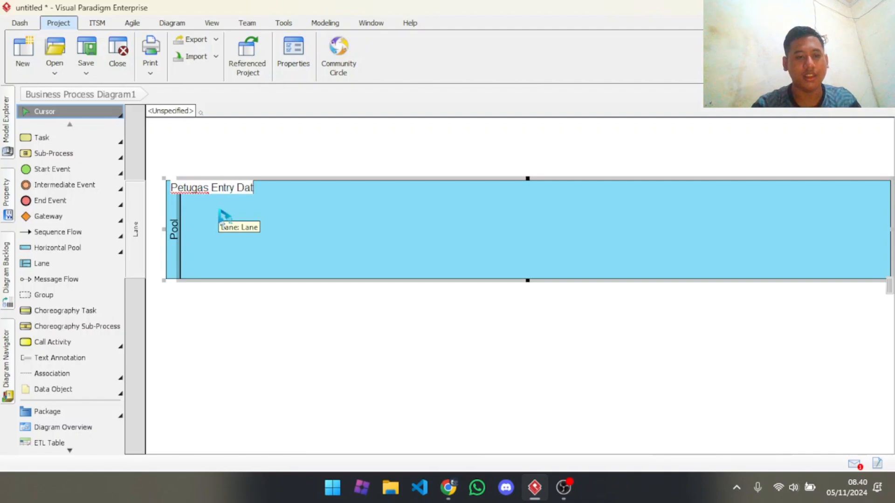
type("a")
key("Return")
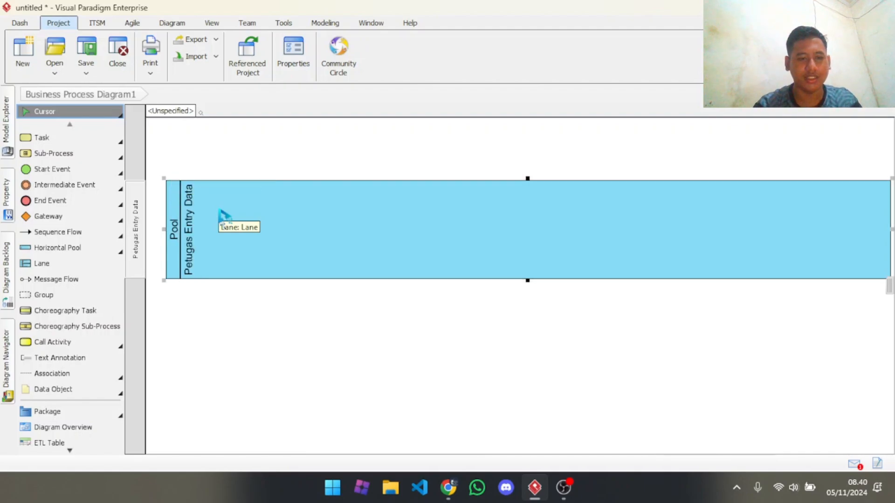
- Add a second lane below "Petugas Entry Data" and name it "Petugas Sampel Buku"
left_click(66, 273)
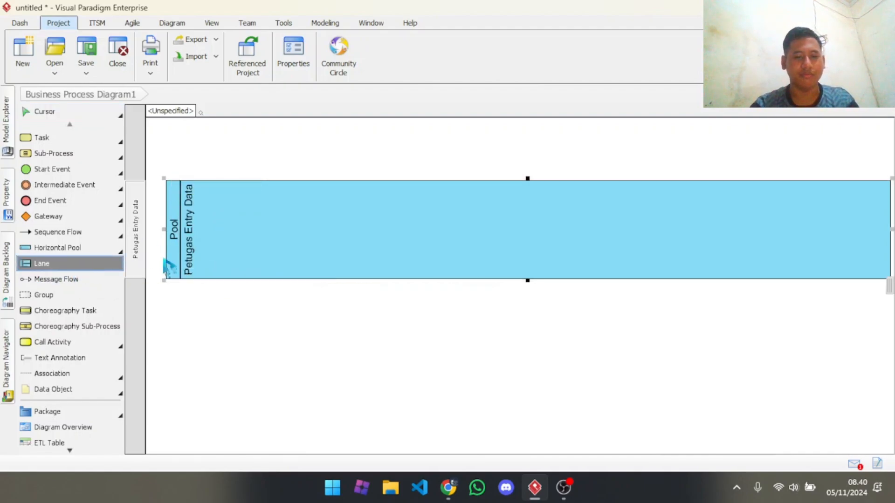
left_click(243, 236)
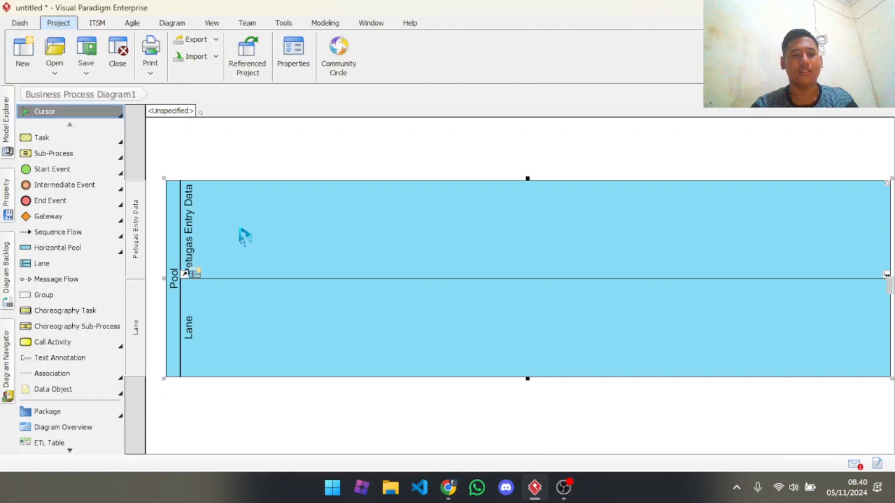
left_click(192, 322)
double_click(191, 324)
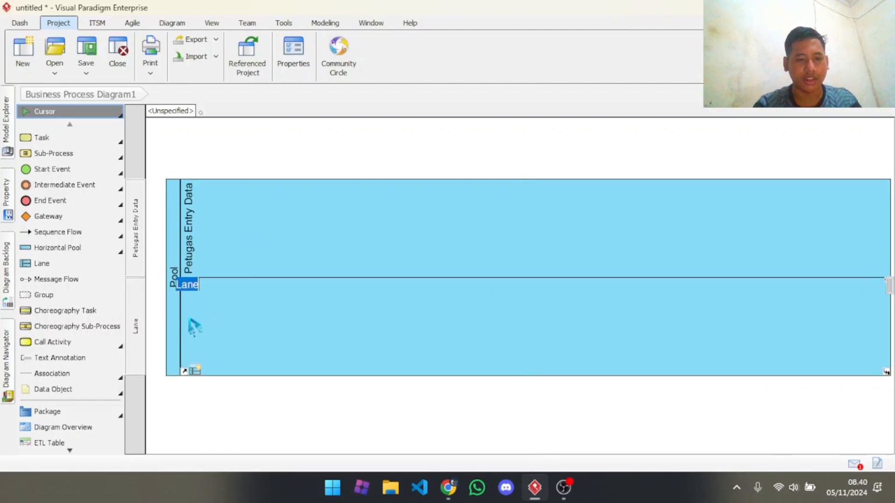
type("Pe")
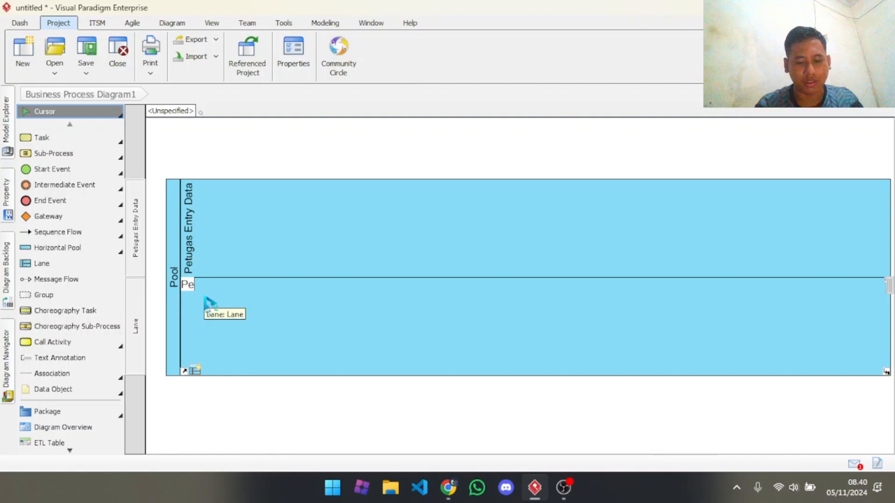
type("rutugas Sampel")
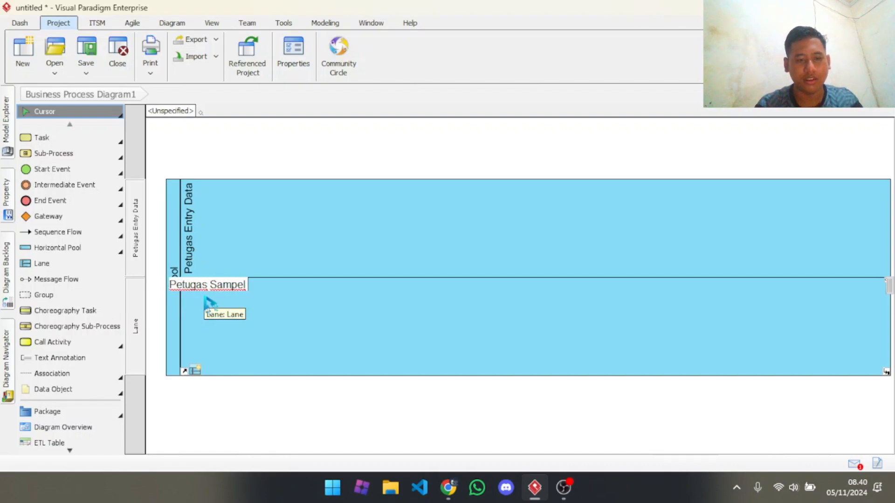
type(" Buku")
key("Return")
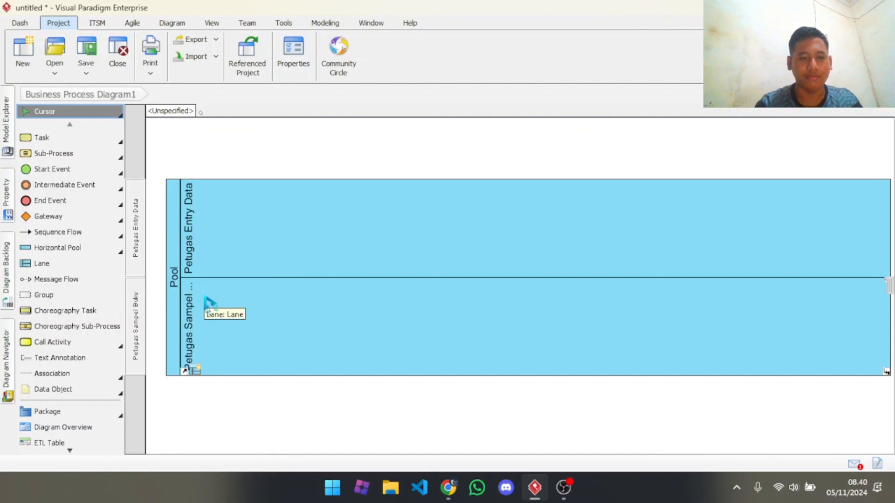
- Rename the pool as "Perpustakaan Tel-U" and check the next question in the assignment PDF
left_click(175, 282)
double_click(175, 283)
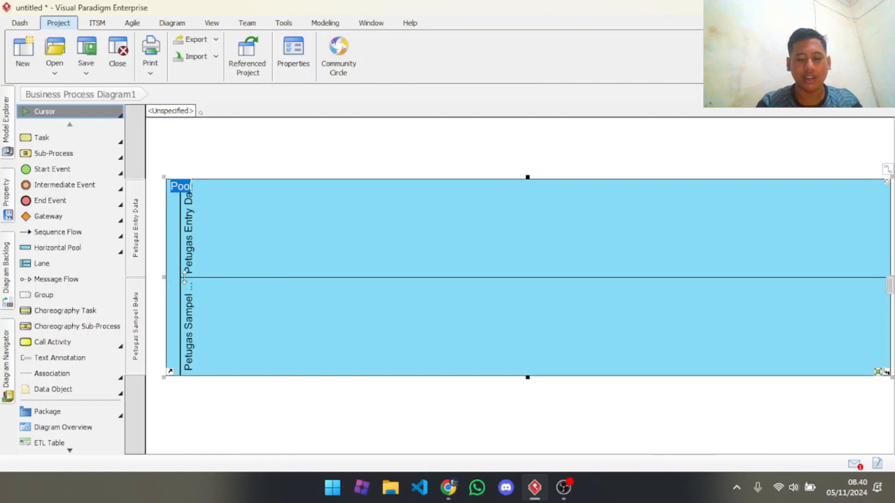
type("Perpusta")
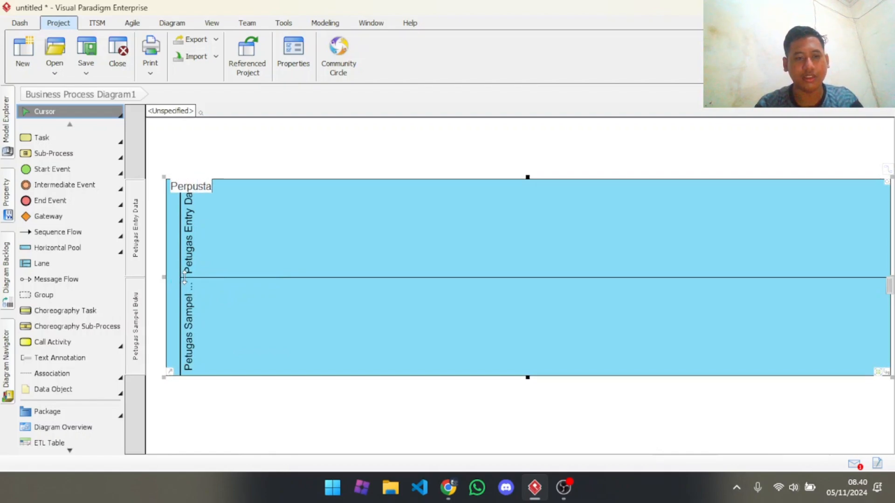
type("kaan Tel-U")
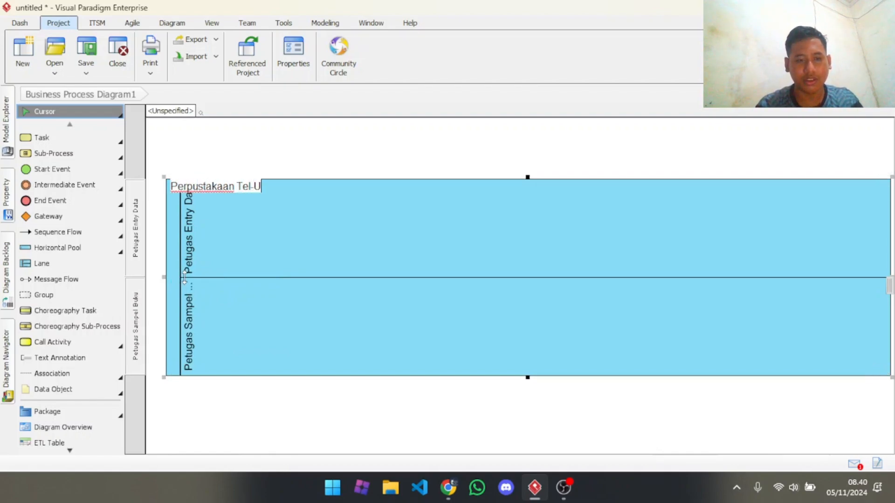
left_click(184, 279)
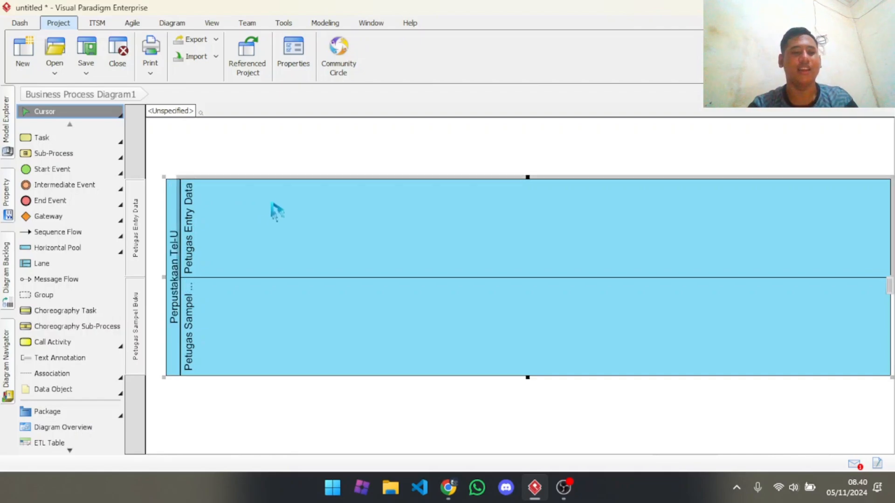
key("alt+Tab")
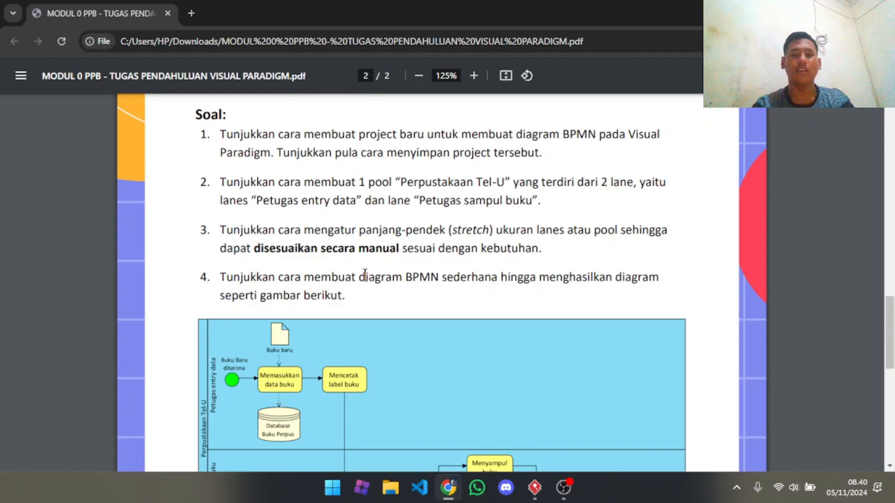
key("alt+Tab")
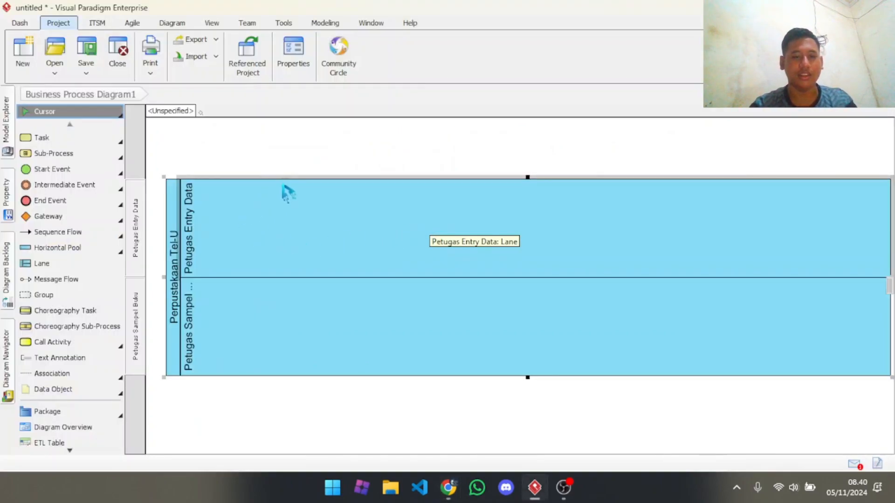
- Stretch the "Perpustakaan Tel-U" pool and its two lanes taller by adjusting the upper edge, the lane divider and the lower edge
left_click_drag(290, 180, 317, 124)
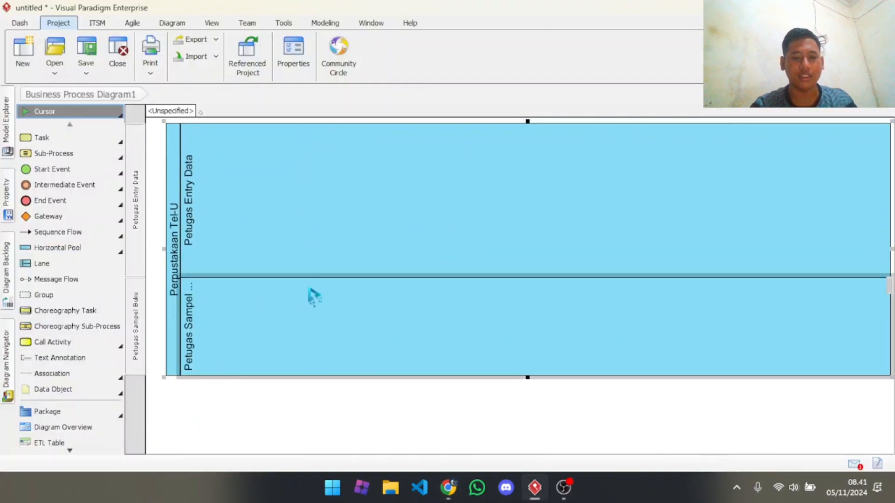
left_click_drag(313, 278, 314, 311)
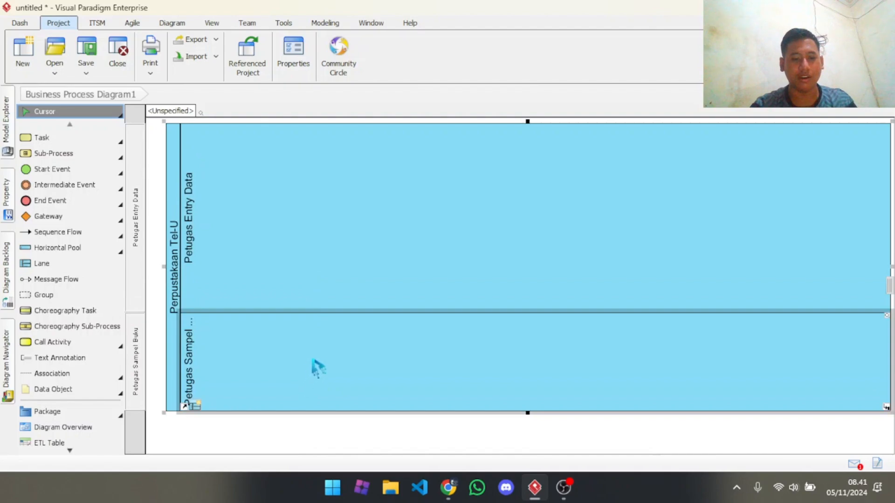
left_click_drag(331, 411, 340, 463)
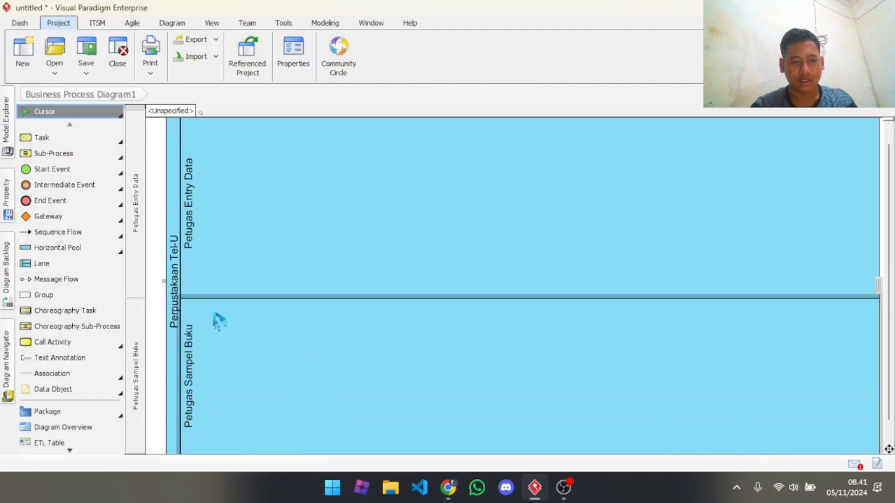
left_click(178, 272)
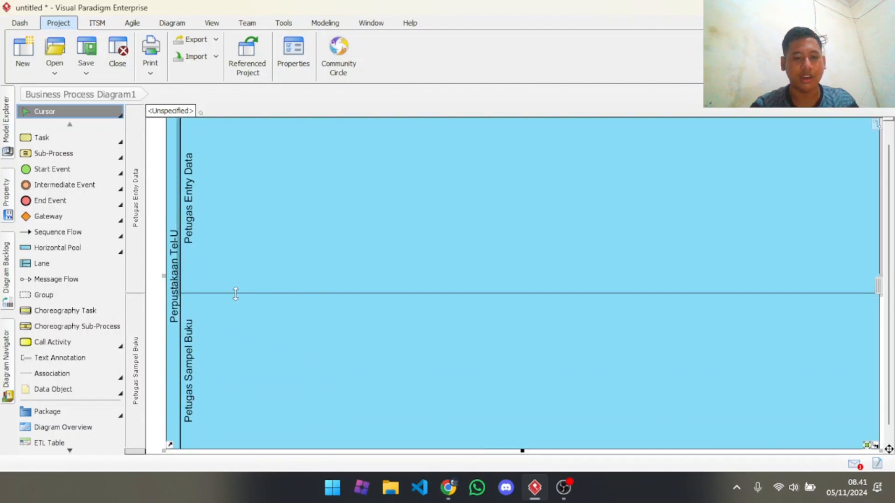
left_click_drag(236, 294, 242, 287)
left_click_drag(319, 436, 332, 464)
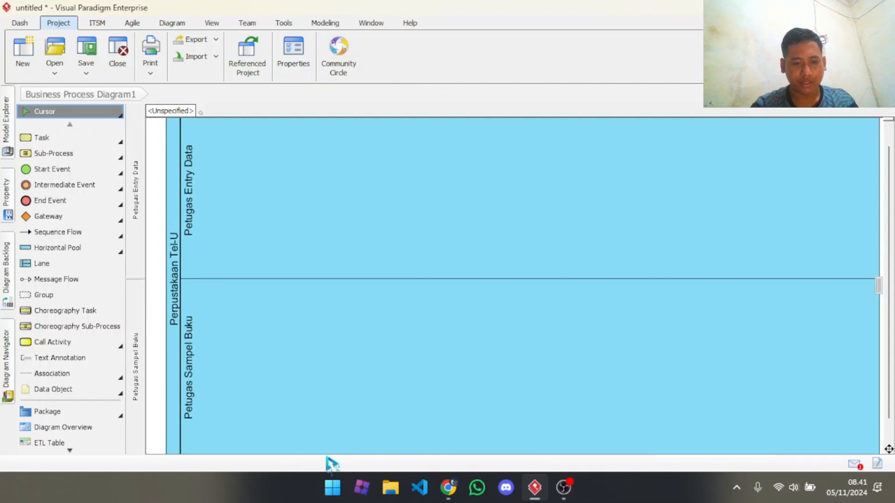
left_click(169, 275)
- Check question 4's reference diagram in the assignment PDF, then add a start event named "Buku Baru Diterima" in the "Petugas Entry Data" lane
key("alt+Tab")
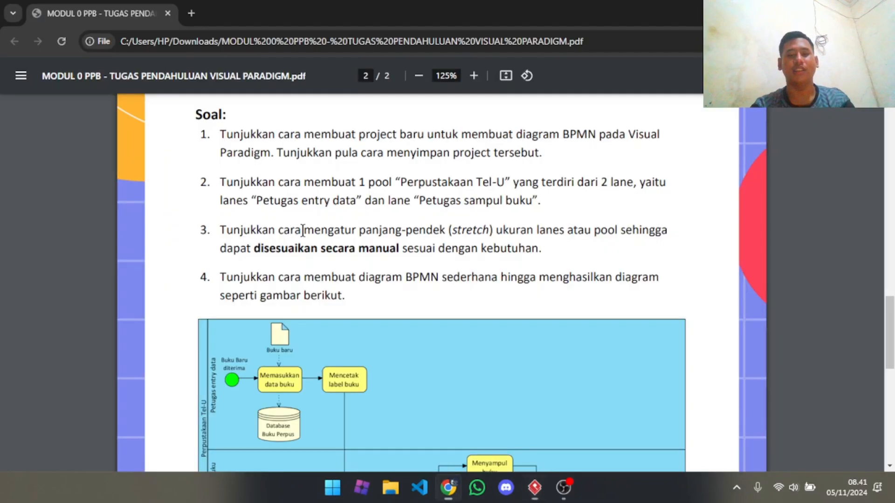
scroll(307, 247, "down", 3)
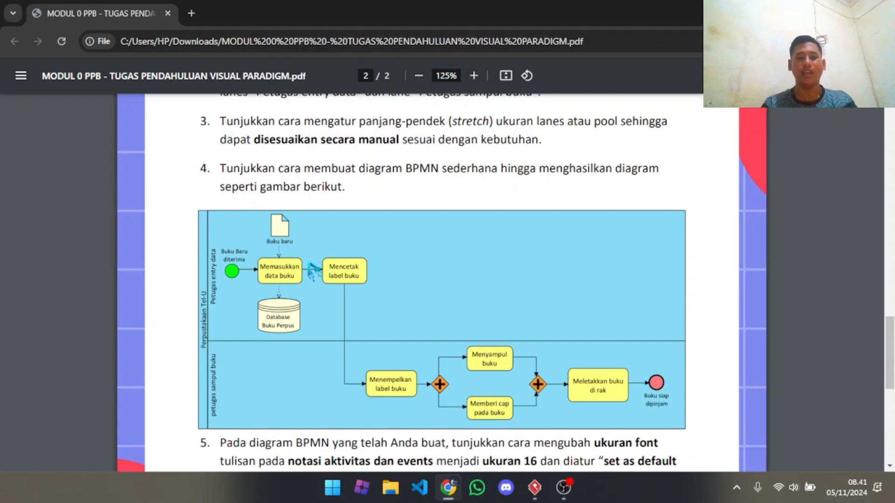
key("alt+Tab")
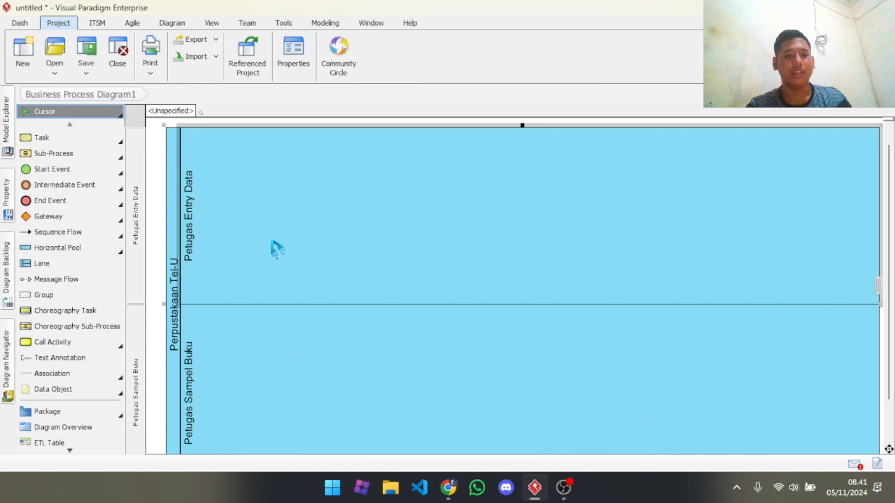
key("alt+Tab")
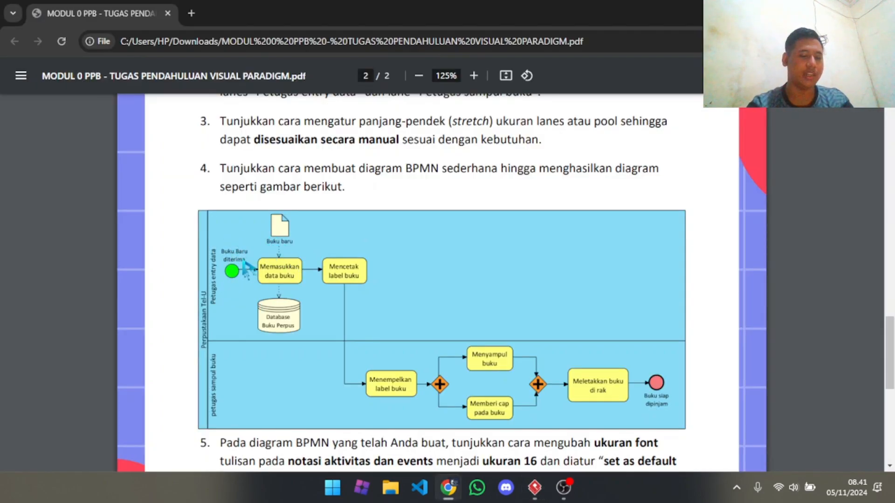
key("alt+Tab")
left_click(72, 171)
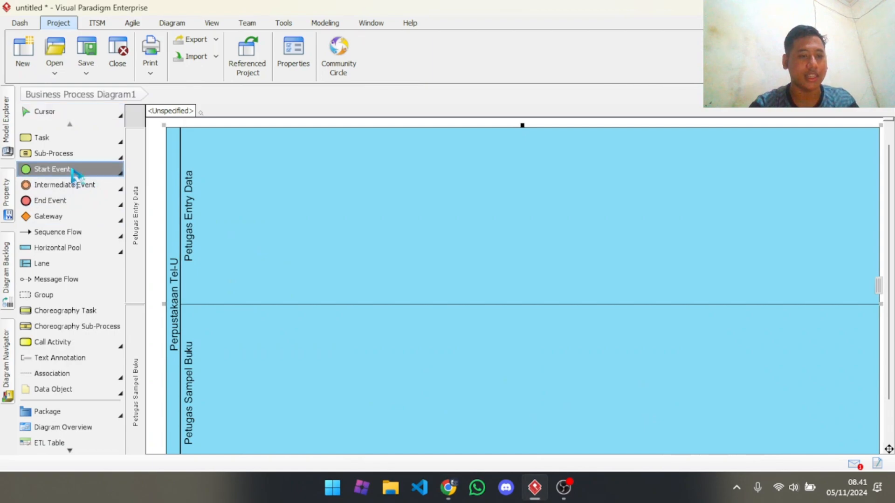
left_click(238, 208)
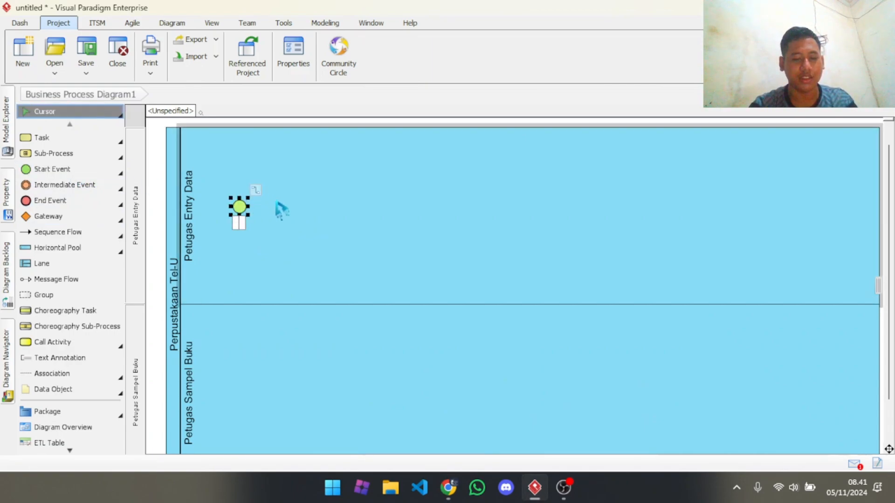
type("Buku Baru ")
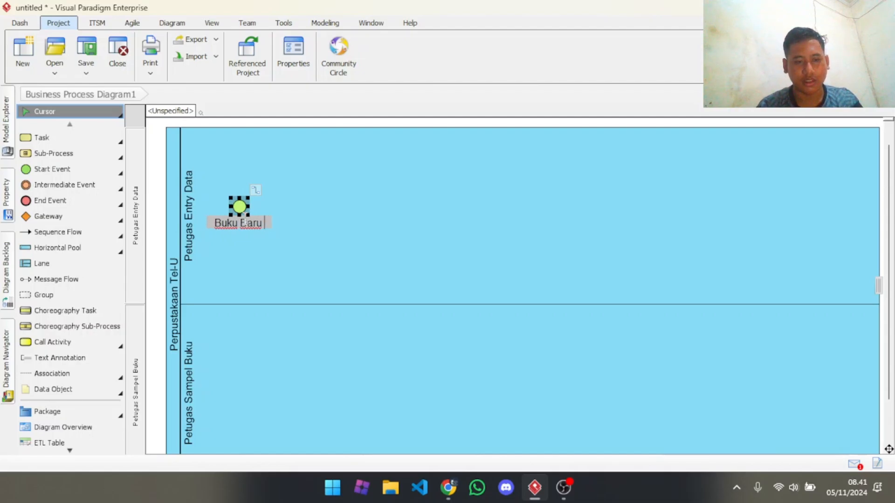
type("Diterima")
key("Return")
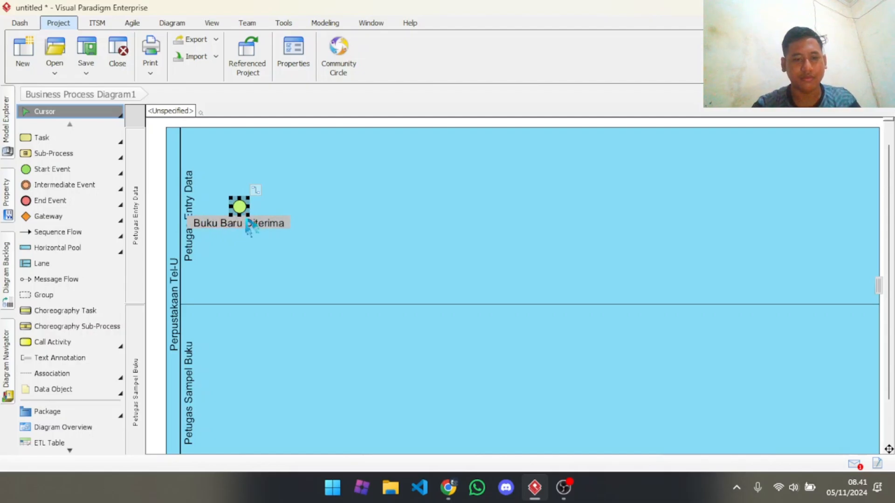
- Check the reference diagram and add a task connected by sequence flow after the "Buku Baru Diterima" start event
key("alt+Tab")
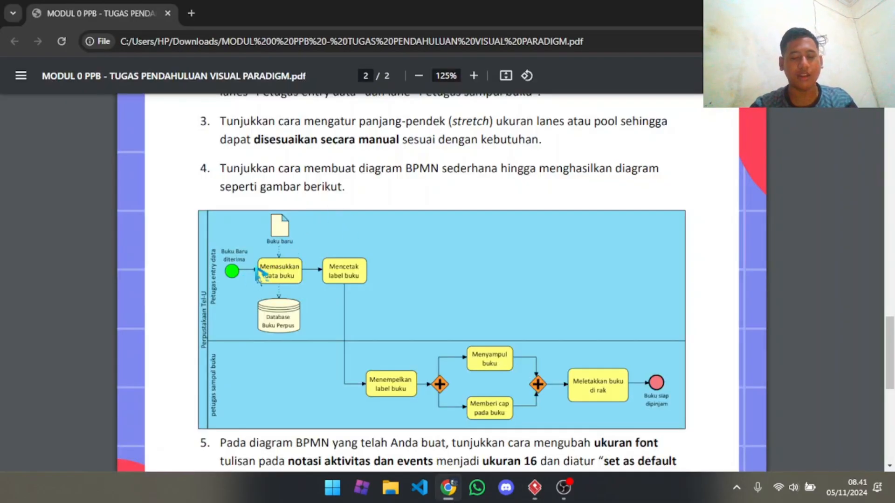
key("alt+Tab")
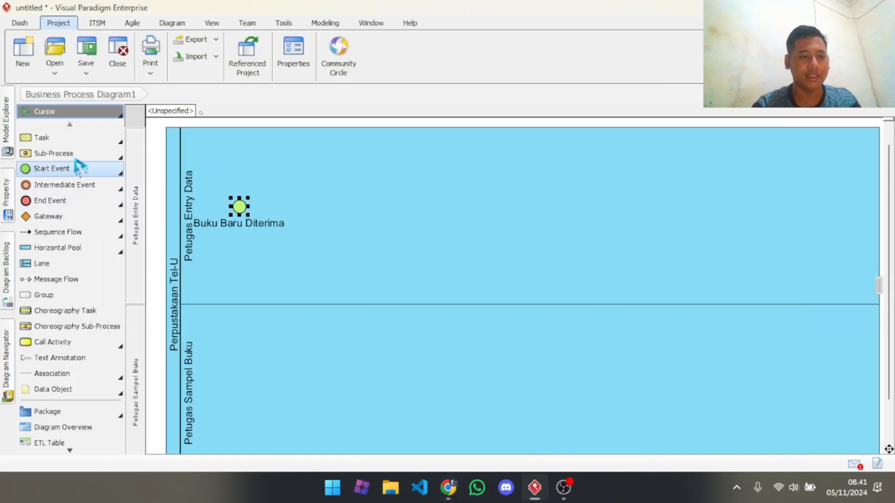
left_click(79, 138)
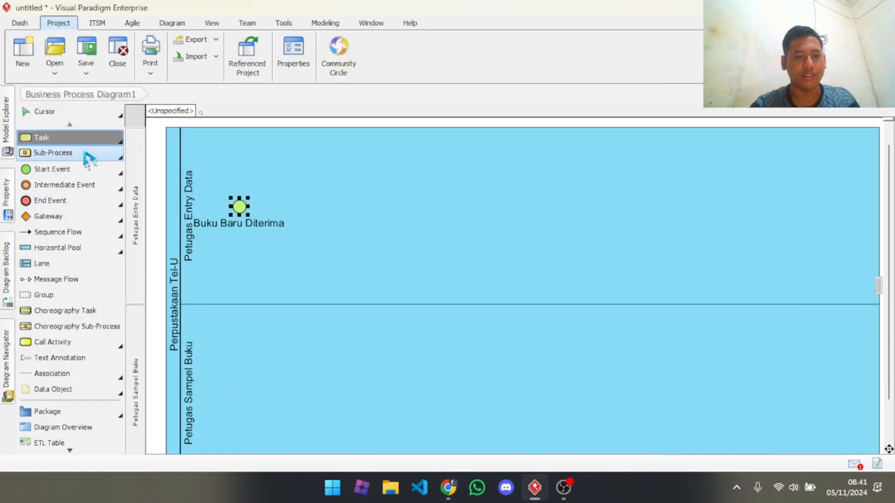
left_click(86, 114)
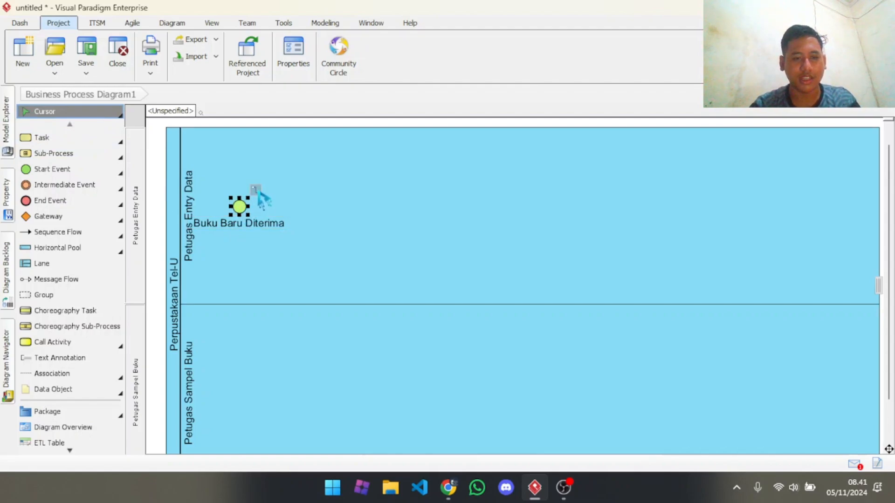
left_click(259, 194)
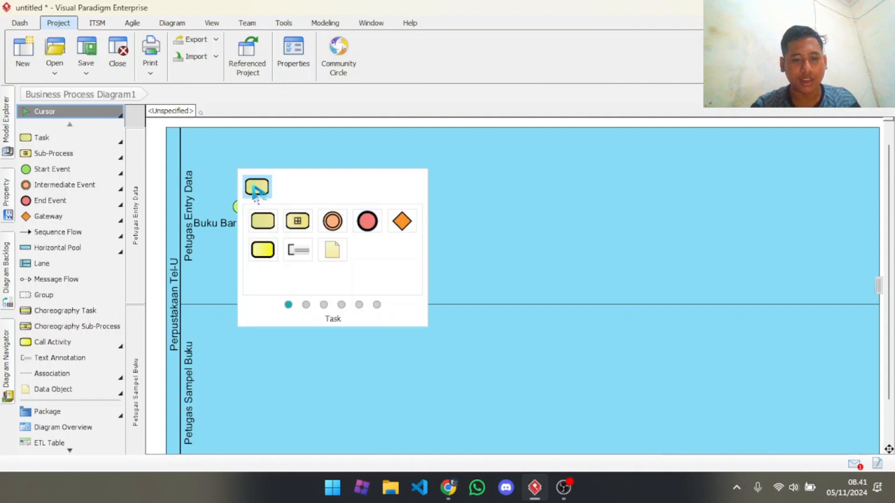
left_click(258, 190)
key("Escape")
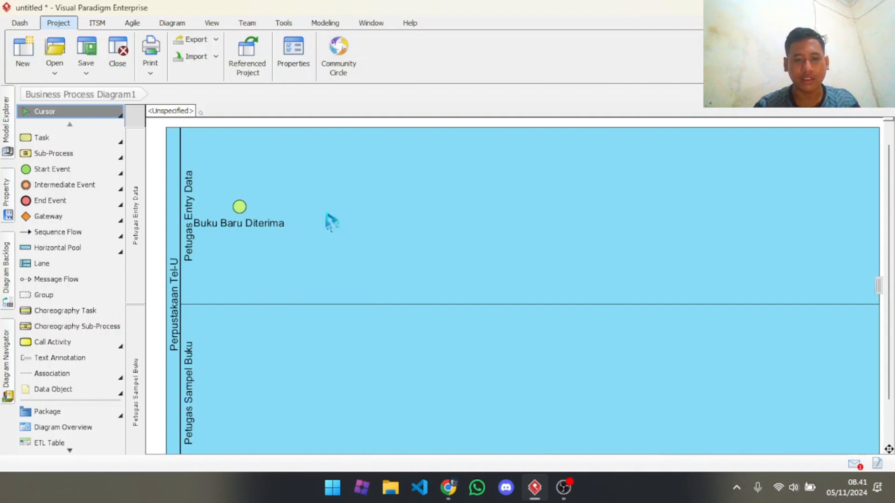
left_click(331, 222)
- Name the new task "Memasukkan data buku" as in the reference diagram and resize it to fit the name on two lines
key("alt+Tab")
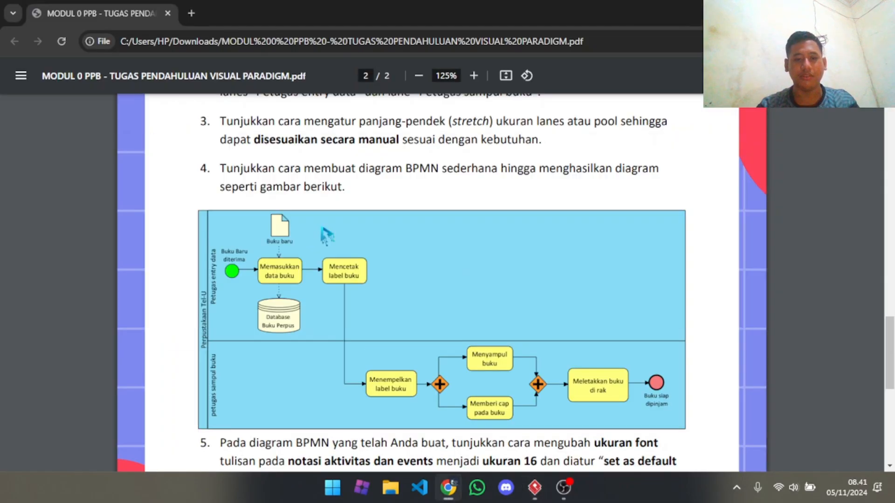
key("alt+Tab")
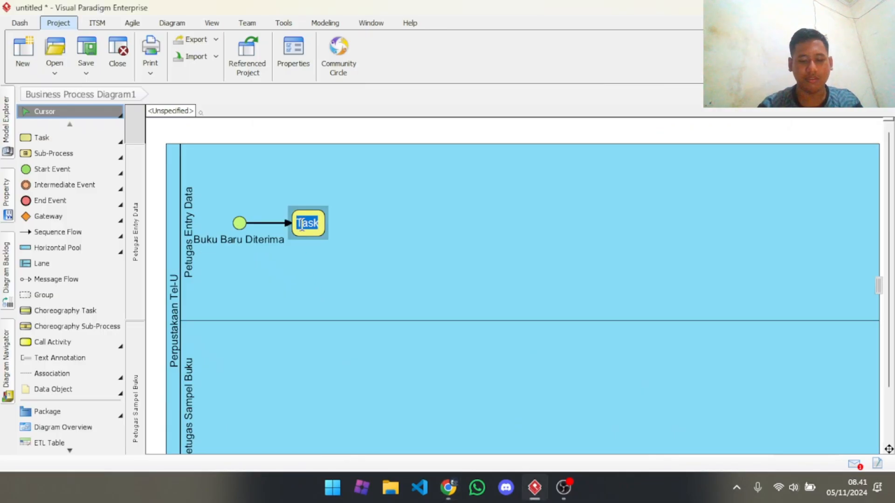
type("Memasukkan")
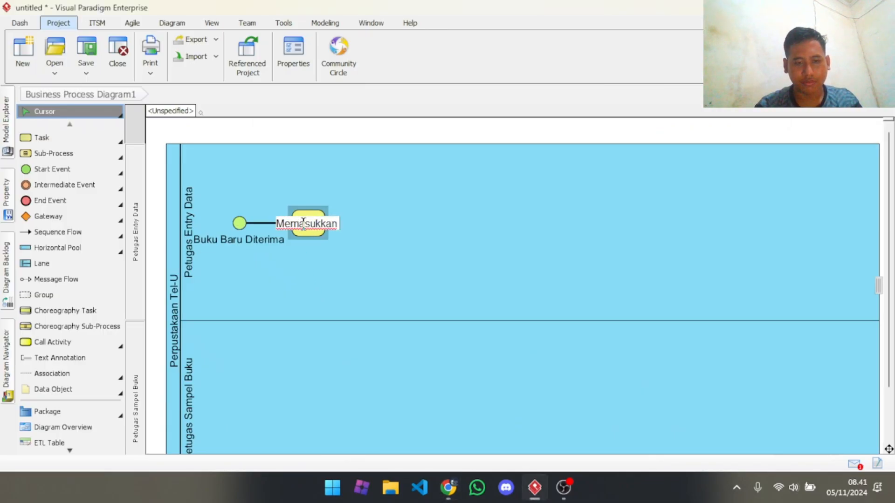
type(" data buku")
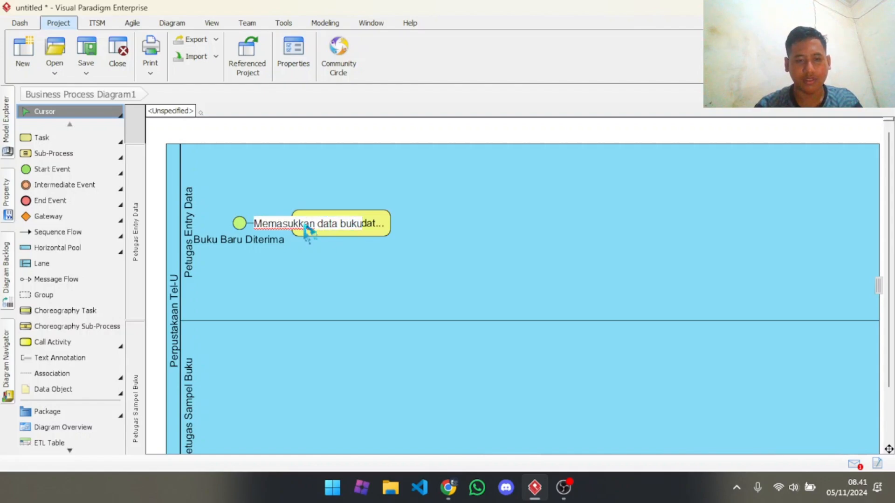
key("Return")
left_click(306, 229)
left_click_drag(341, 237, 368, 236)
- Add a data object associated with the "Memasukkan data buku" task, following the reference diagram, and place it above the task
left_click_drag(408, 193, 458, 176)
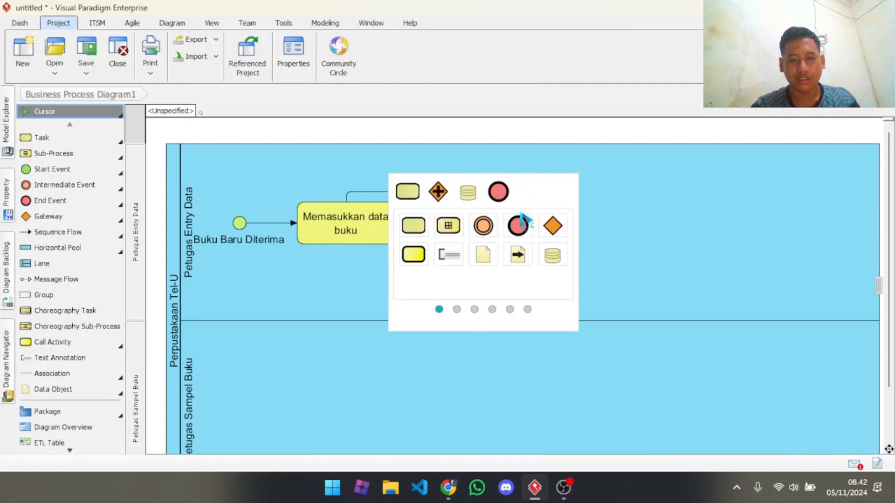
key("alt+Tab")
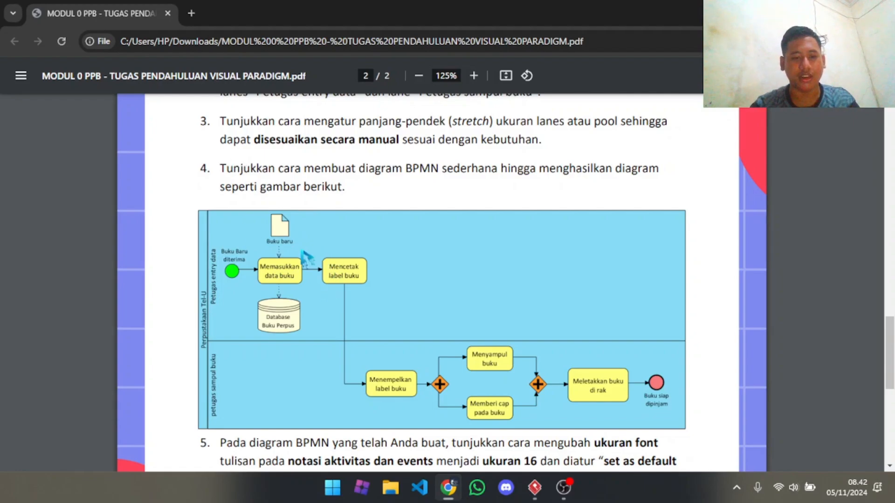
key("alt+Tab")
left_click(407, 193)
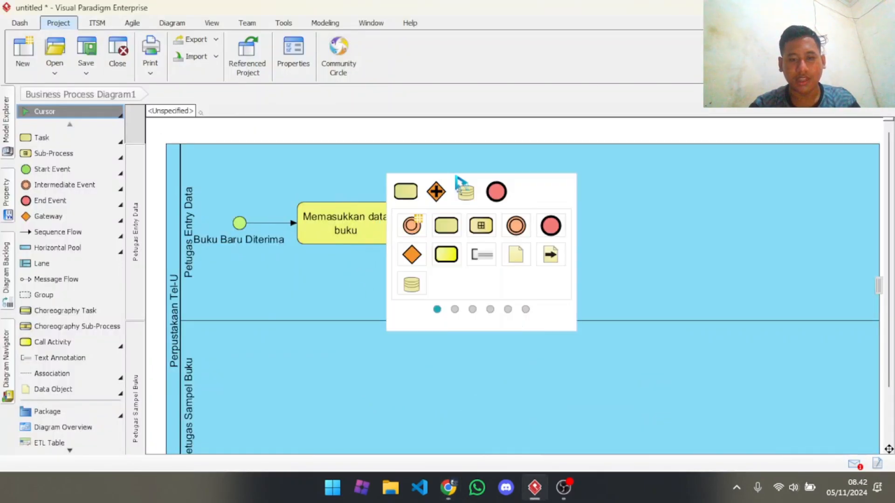
left_click(517, 255)
key("Return")
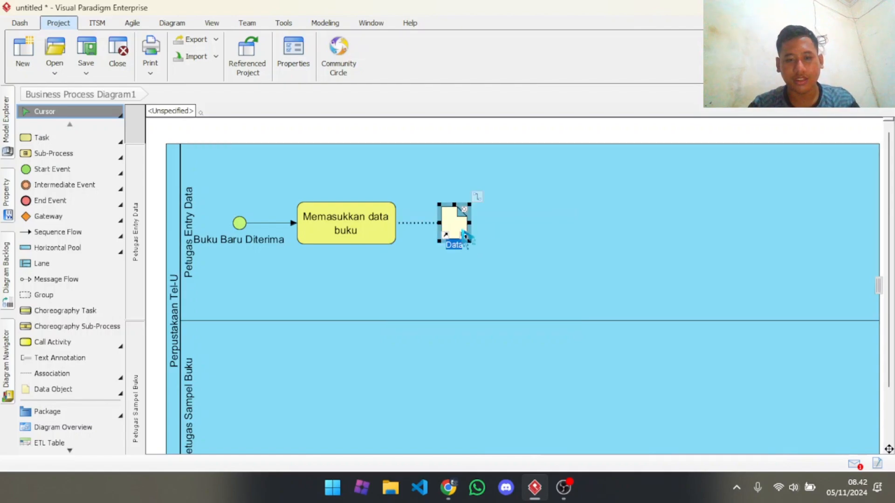
left_click_drag(459, 215, 356, 163)
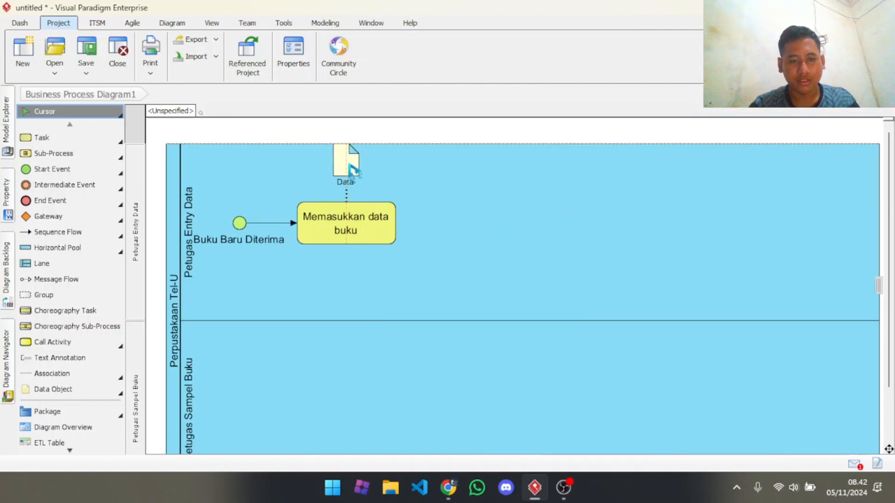
- Name the data object "Buku Baru" and shift the start event, task and data object to the right, with the data object above the task
left_click_drag(352, 231, 357, 214)
left_click_drag(239, 223, 242, 232)
left_click_drag(332, 249, 378, 249)
left_click_drag(242, 232, 266, 232)
left_click(407, 254)
left_click_drag(356, 176, 399, 182)
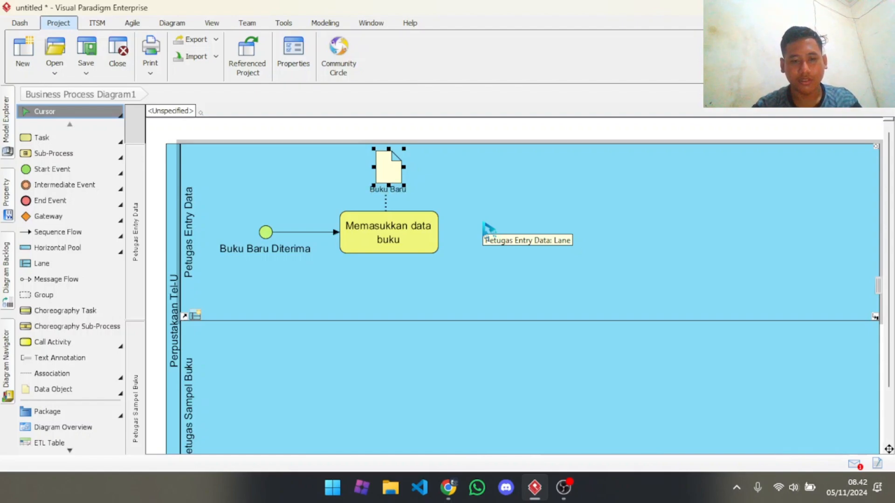
- Try setting the direction of the association between "Buku Baru" and the task to To, then to From
left_click(412, 239)
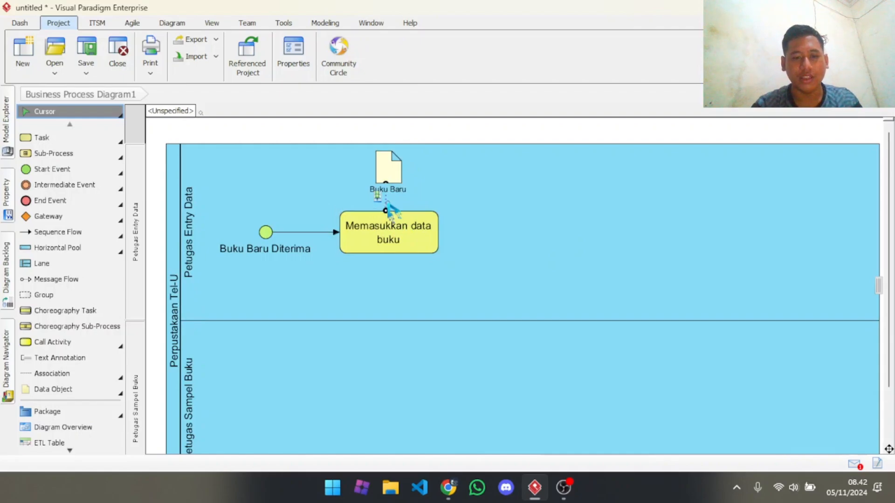
right_click(386, 181)
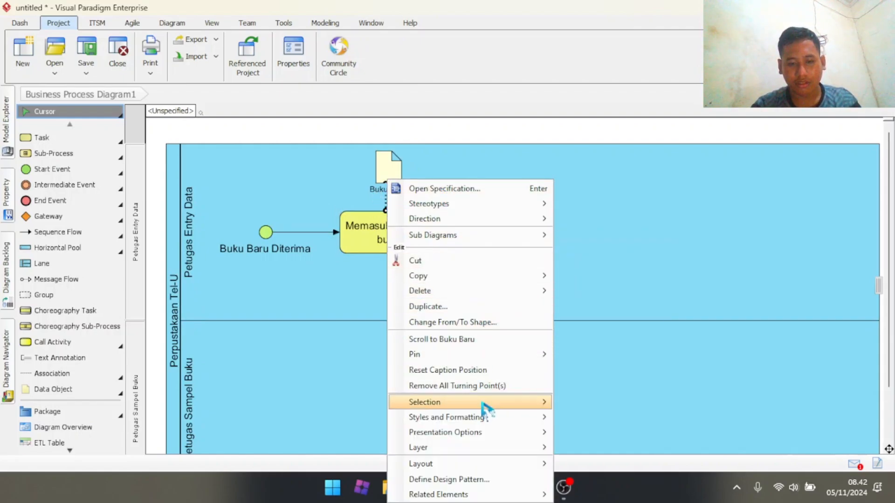
mouse_move(494, 222)
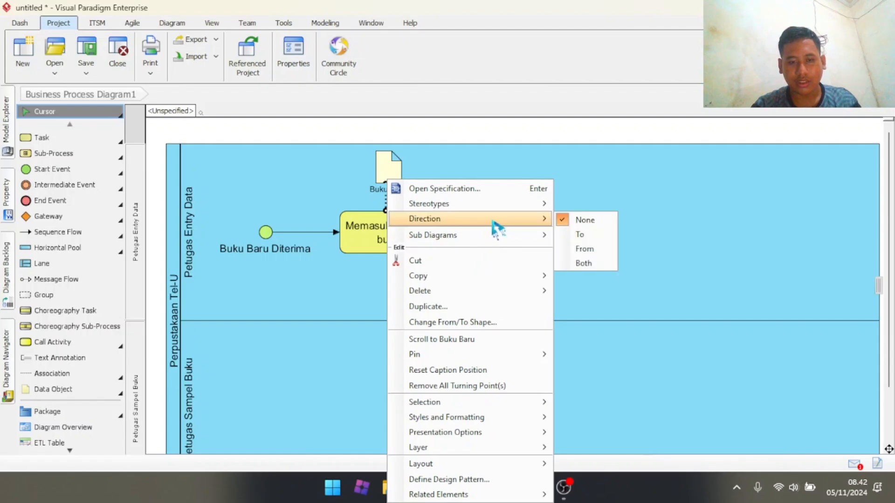
left_click(583, 235)
left_click(401, 205)
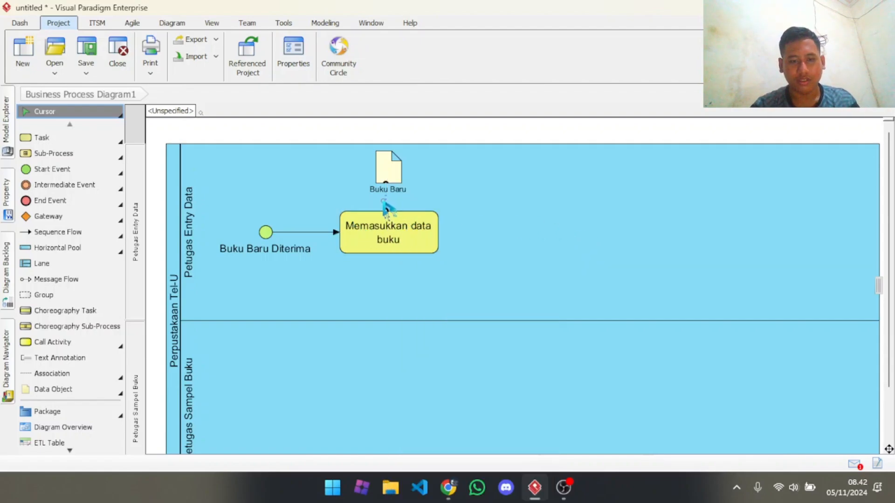
right_click(387, 208)
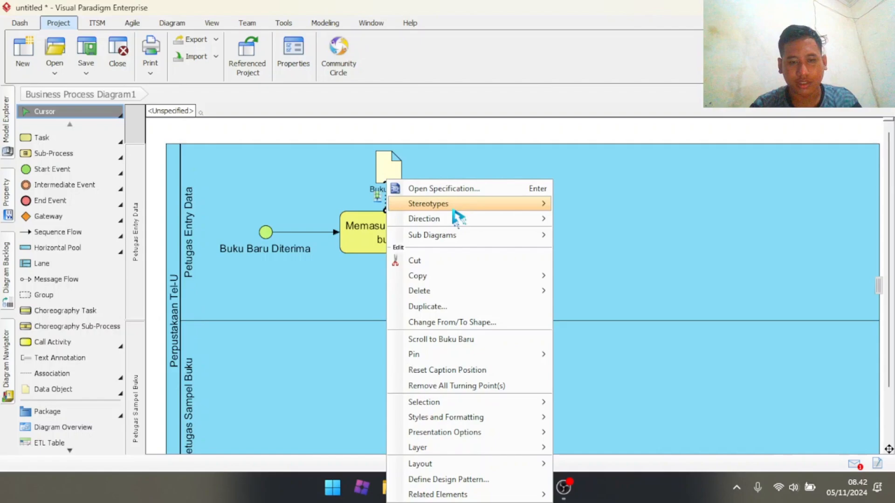
mouse_move(466, 224)
left_click(581, 248)
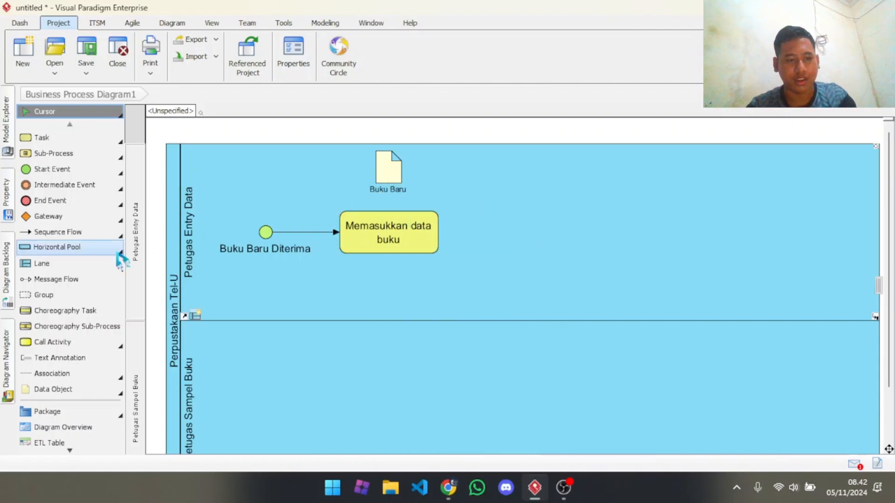
- Associate the "Buku Baru" data object with the "Memasukkan data buku" task, set the association's direction to To, and adjust the data object's position
left_click(86, 373)
left_click_drag(396, 175, 392, 240)
right_click(386, 208)
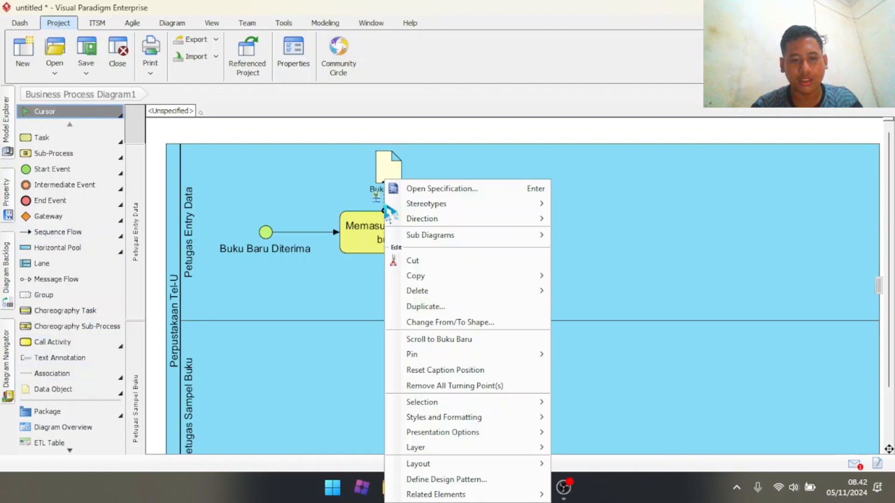
mouse_move(454, 219)
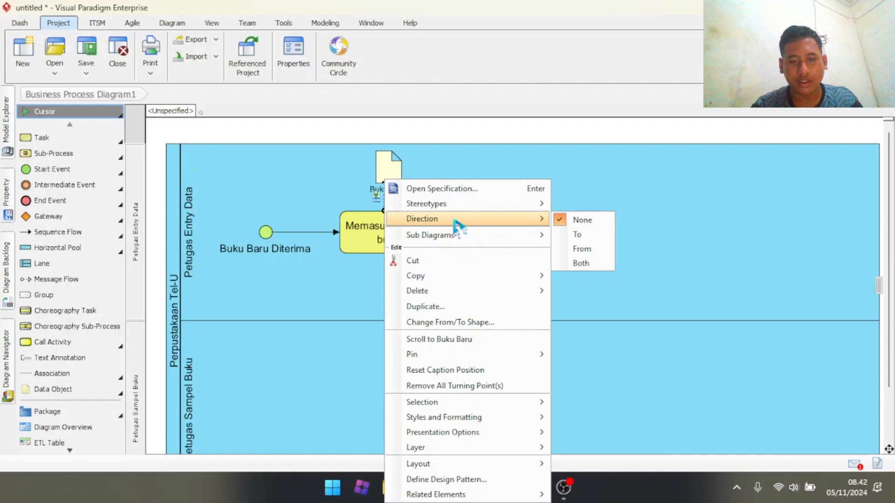
left_click(585, 234)
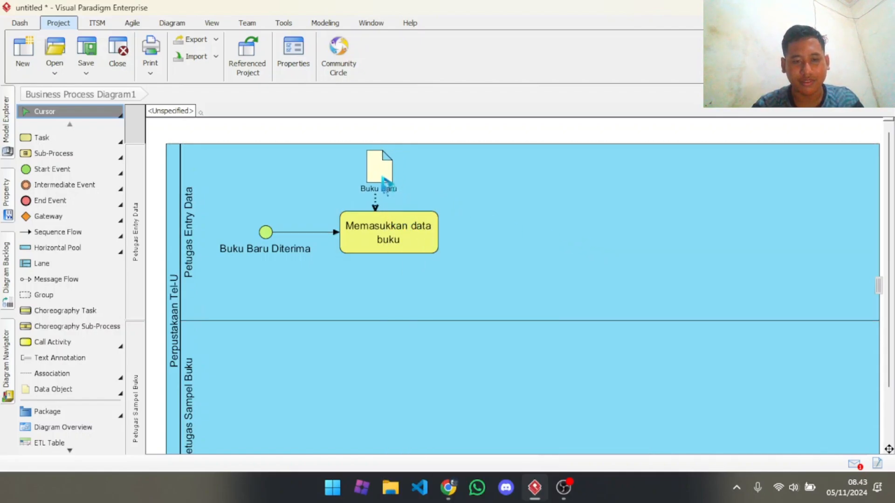
left_click_drag(394, 180, 386, 183)
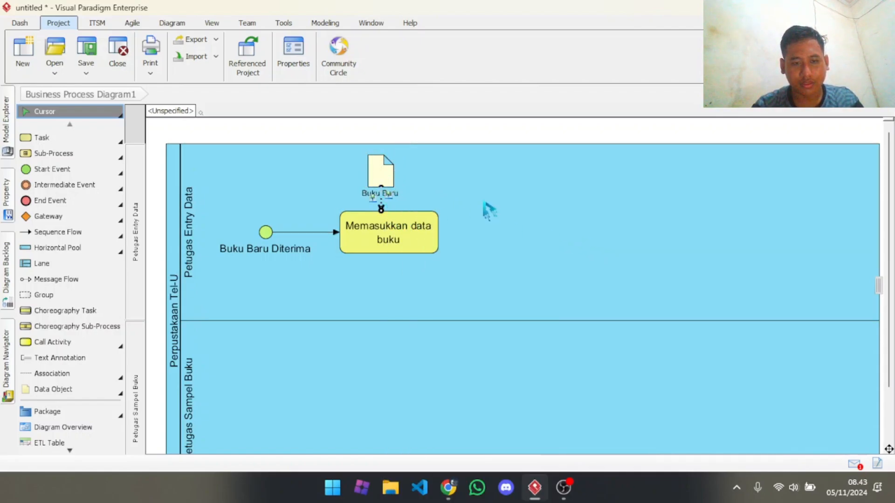
- Add a data store associated from the "Memasukkan data buku" task, following the reference diagram, and place it below the task
left_click(416, 233)
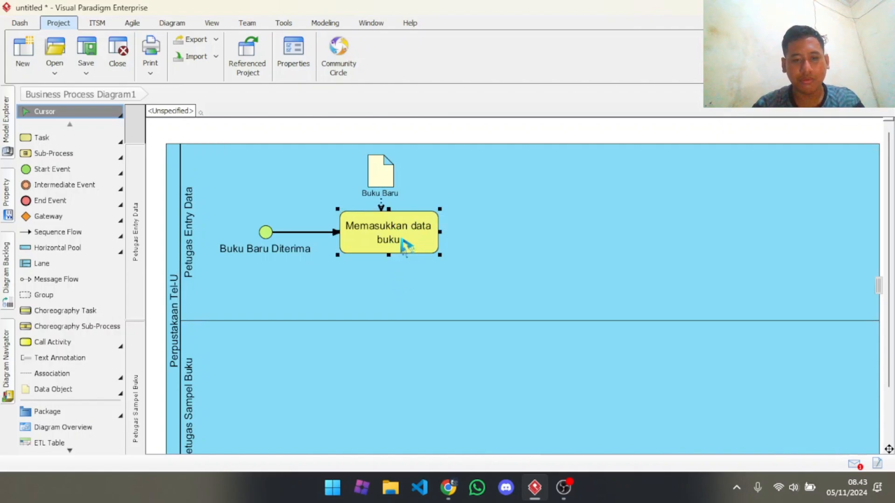
key("alt+Tab")
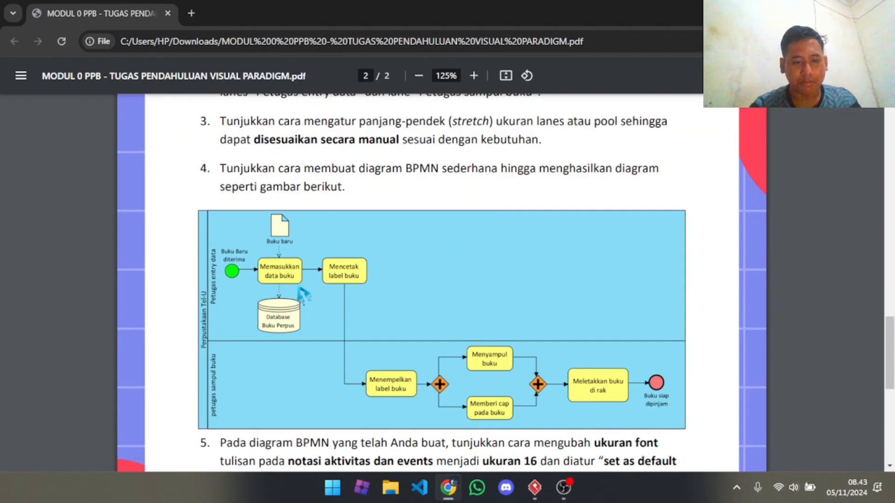
key("alt+Tab")
right_click(408, 231)
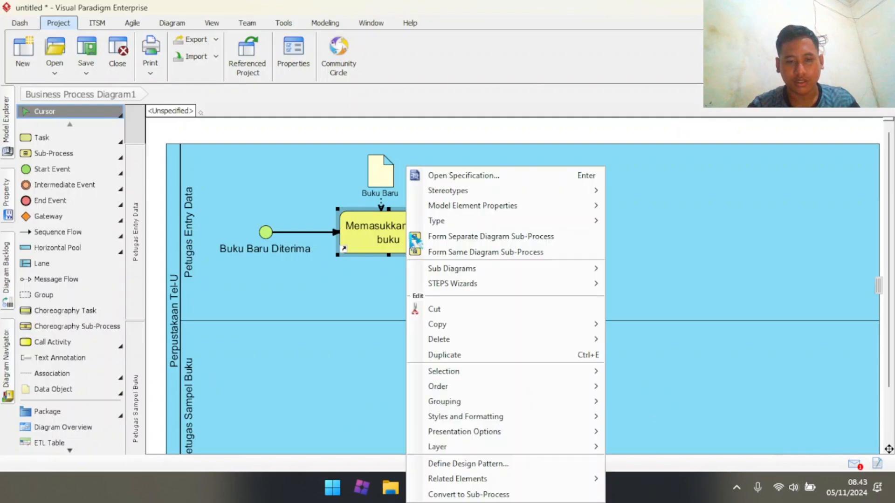
left_click(656, 240)
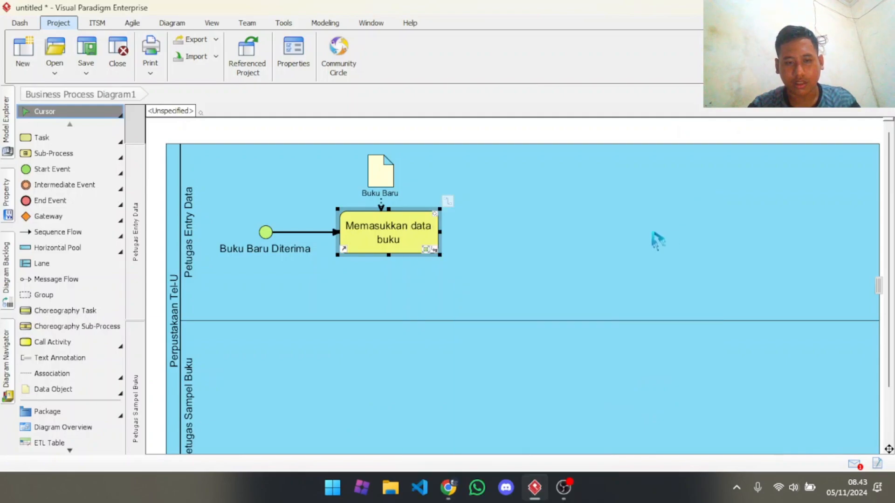
left_click(399, 235)
left_click(449, 200)
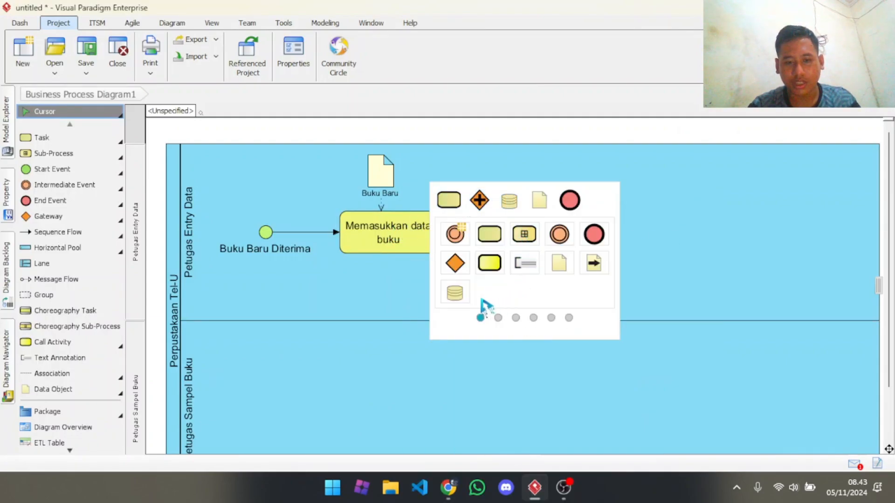
left_click(457, 293)
key("Escape")
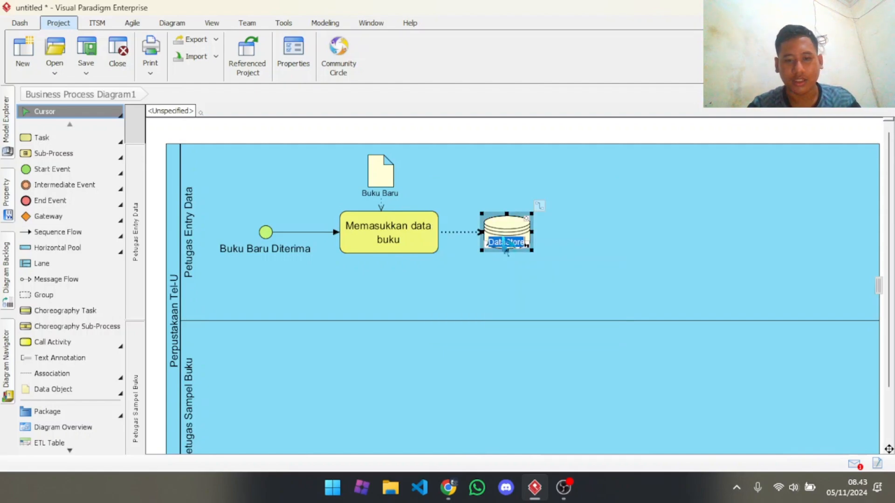
left_click_drag(511, 236, 389, 294)
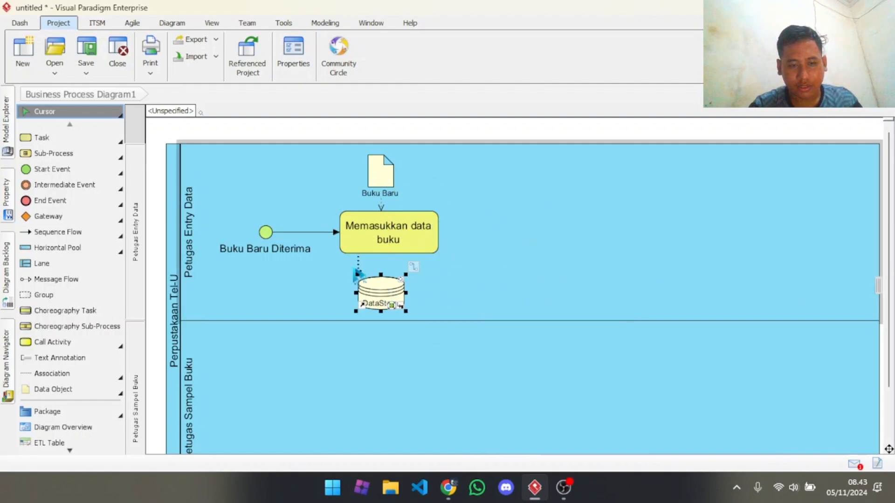
left_click(457, 280)
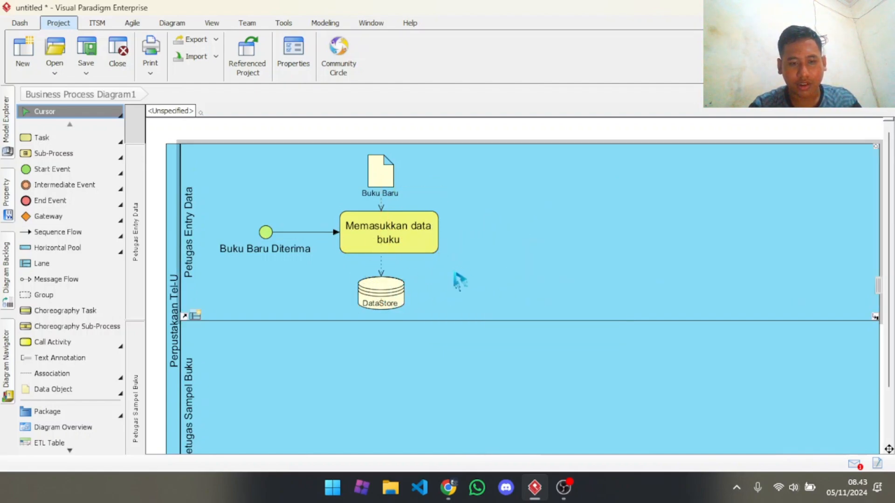
- Name the data store "Database Buku Perpus"
left_click(383, 298)
double_click(376, 305)
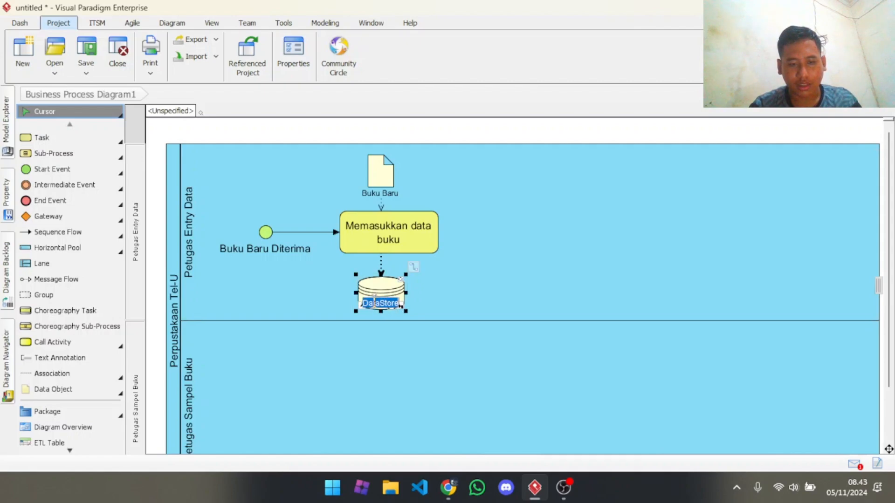
type("Database Buk")
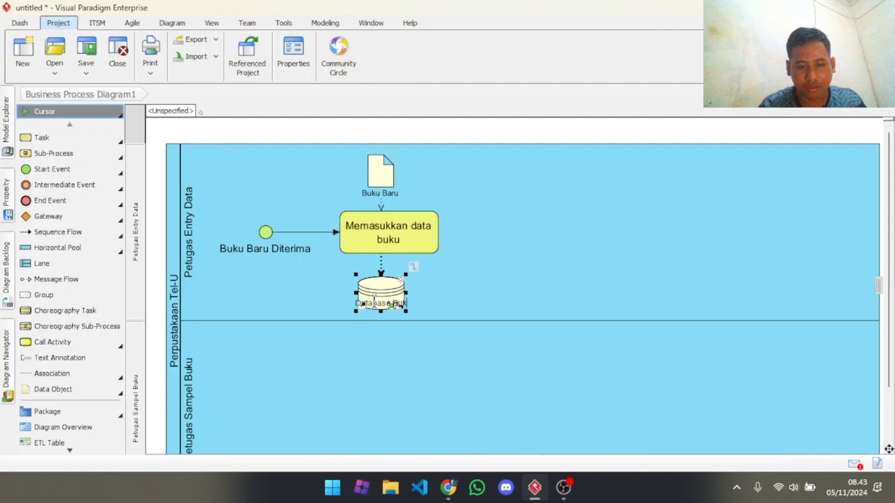
type("u Perpus")
key("Return")
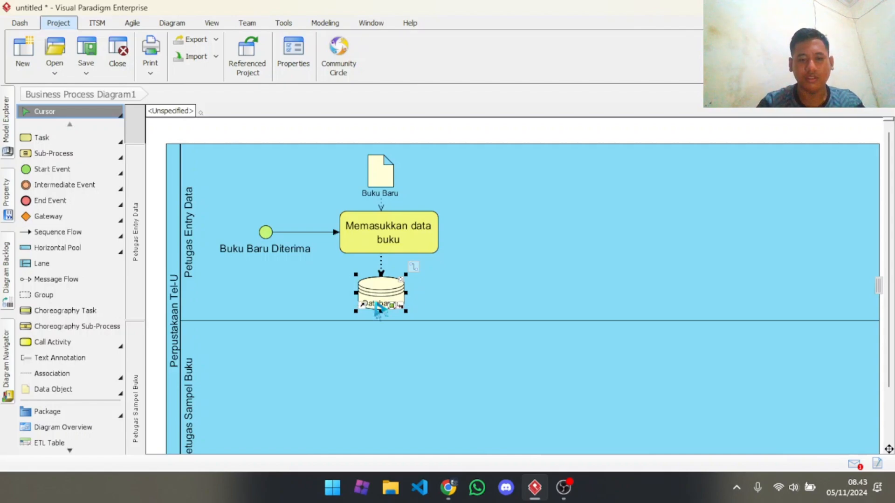
left_click(466, 282)
- Enlarge the data store to about the task's width so its full name fits, and centre the association between them
left_click(402, 296)
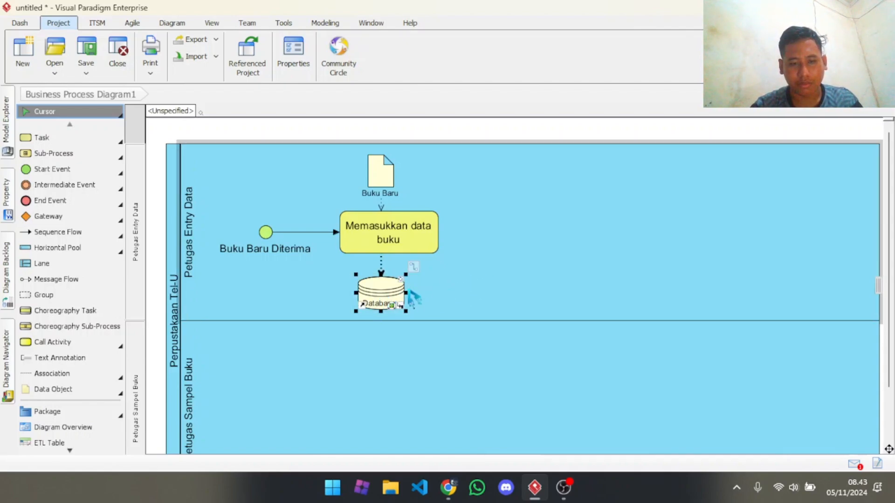
left_click_drag(409, 291, 400, 344)
left_click_drag(397, 305, 398, 312)
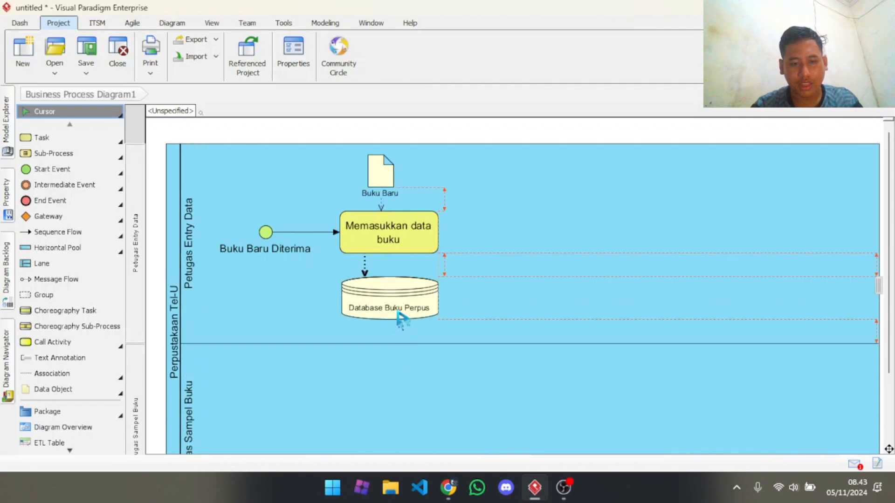
left_click(377, 265)
left_click_drag(382, 265, 389, 266)
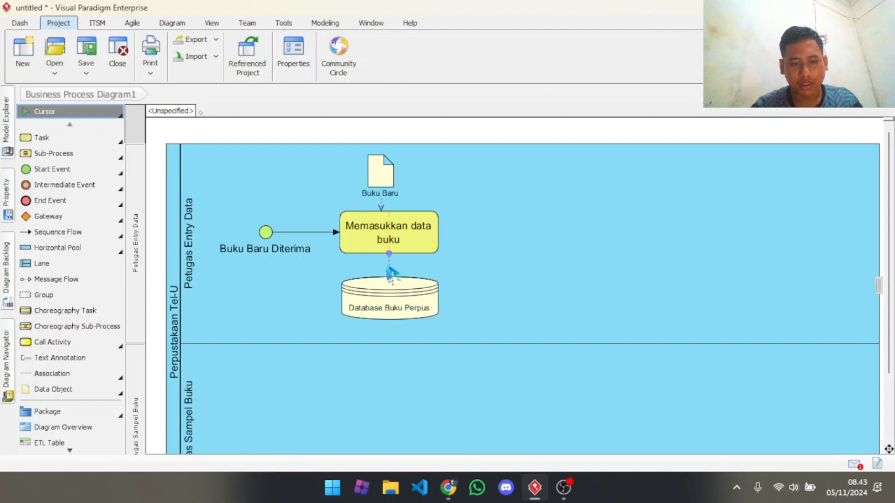
left_click_drag(390, 297, 388, 331)
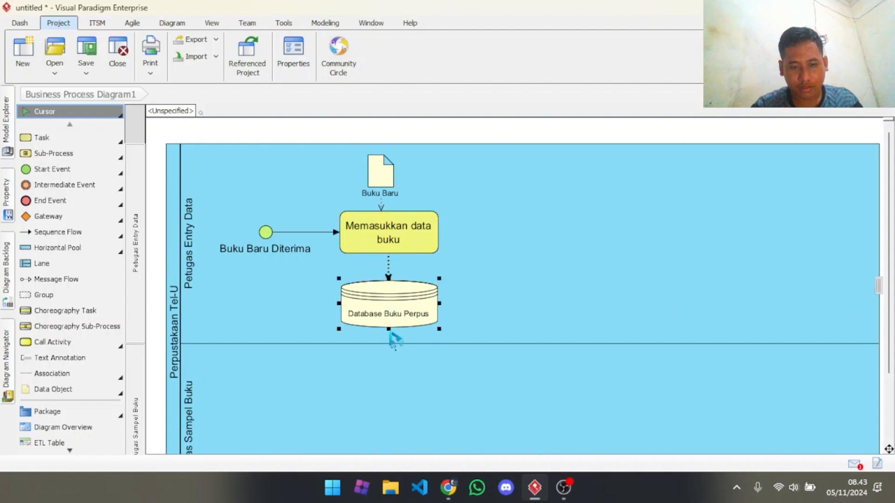
left_click(445, 298)
- Centre the "Buku Baru" data object above the "Memasukkan data buku" task
left_click(405, 237)
left_click_drag(381, 183, 390, 183)
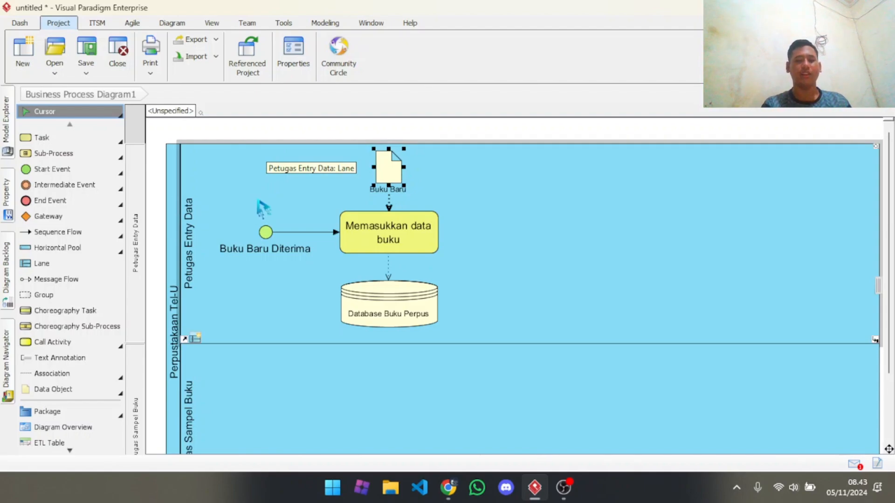
left_click(521, 167)
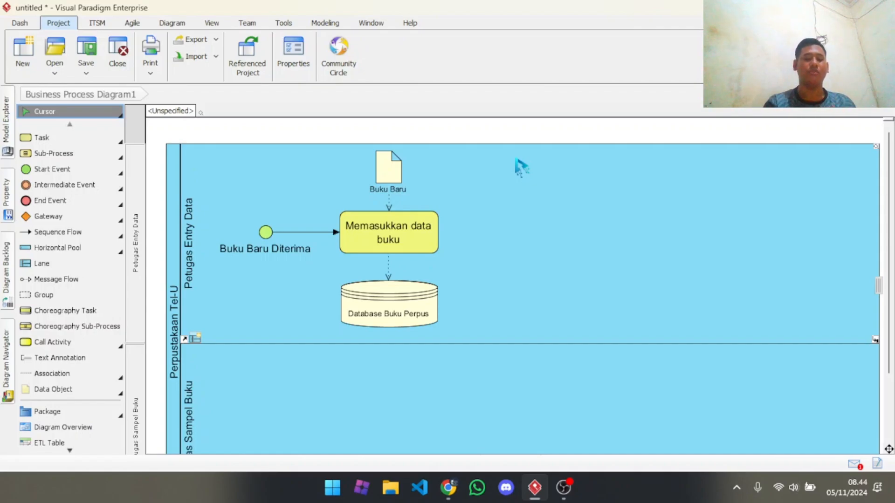
- Add a task with a sequence flow from "Memasukkan data buku" and name it "Mencetak label buku" as in the reference diagram
key("alt+Tab")
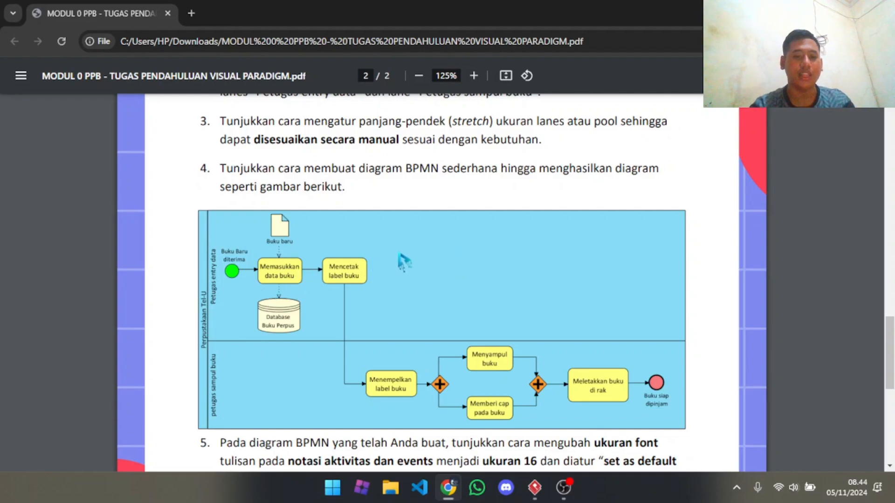
key("alt+Tab")
left_click_drag(452, 222, 485, 194)
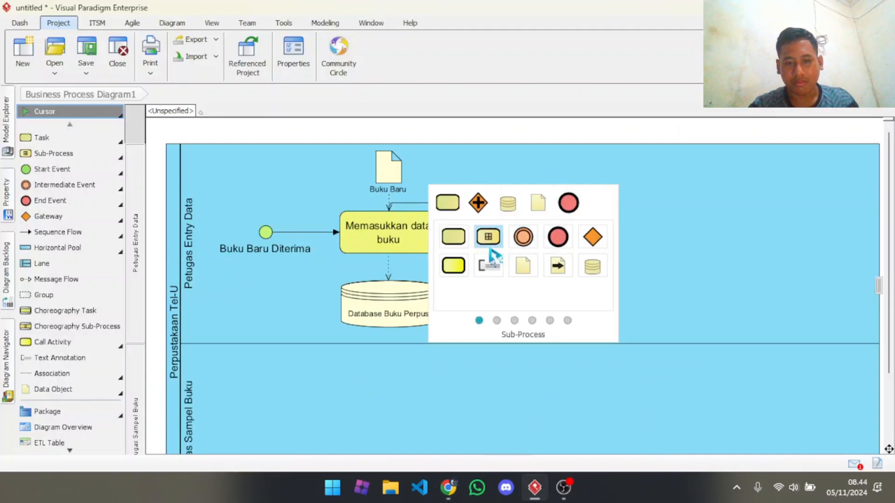
left_click(447, 202)
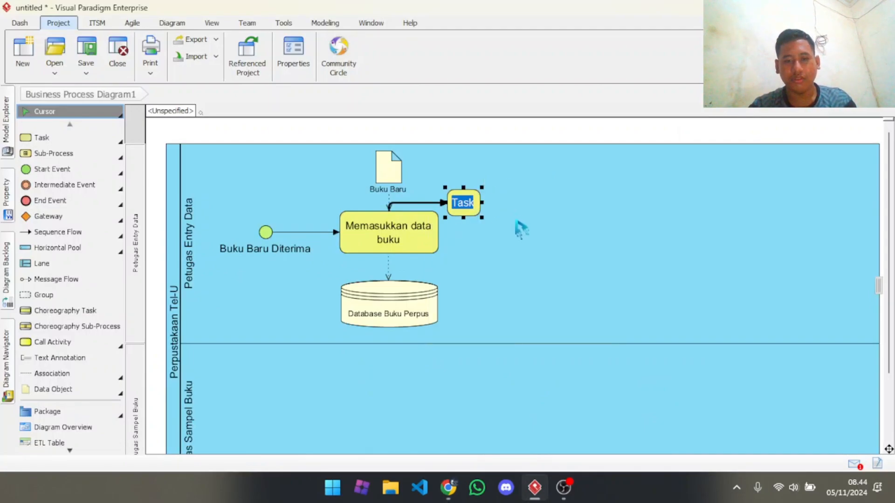
key("alt+Tab")
key("alt+Tab")
type("Men")
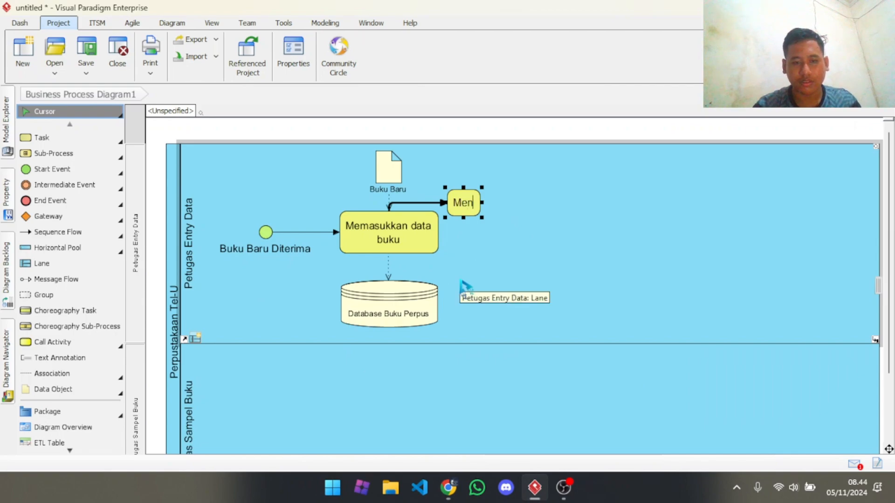
type("cetak label buku")
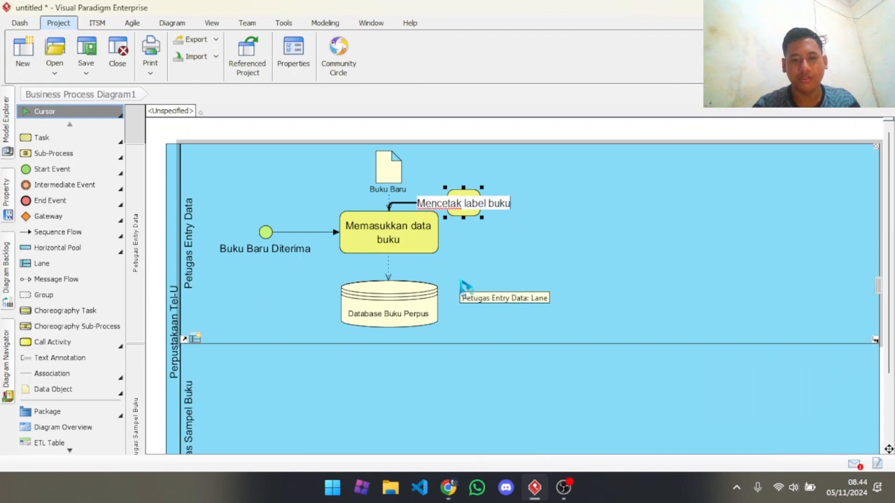
key("Return")
- Enlarge the "Mencetak label buku" task to fit its name on two lines, level with the preceding task, and straighten the sequence flow between them
left_click_drag(495, 205, 522, 240)
left_click_drag(460, 224, 460, 231)
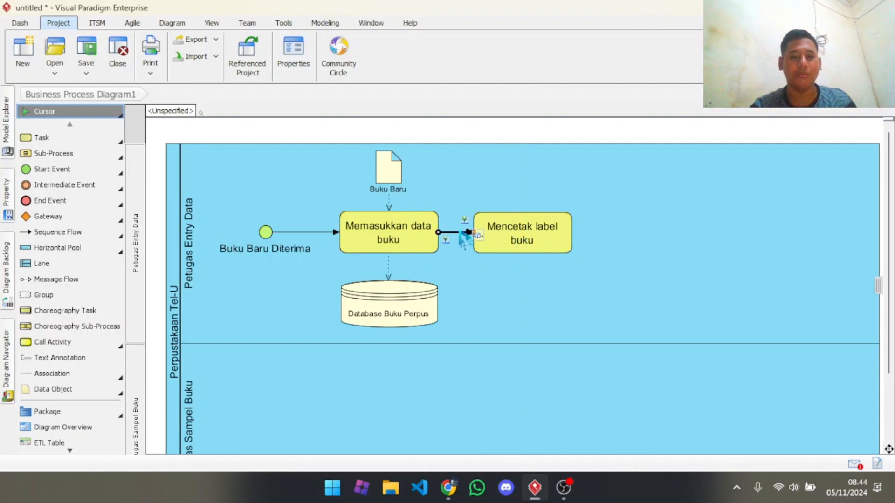
left_click(564, 189)
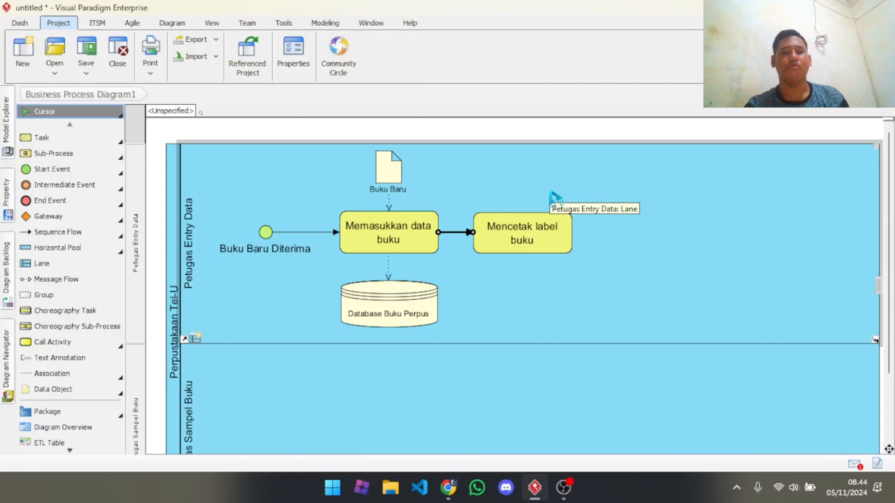
- Add a task with a sequence flow from "Mencetak label buku", following the reference diagram, and place it below in the "Petugas Sampel Buku" lane
key("alt+Tab")
key("alt+Tab")
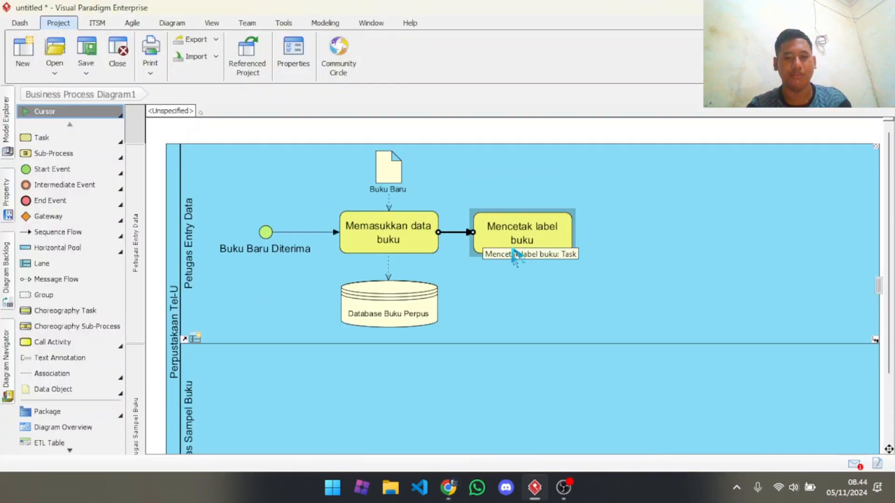
key("alt+Tab")
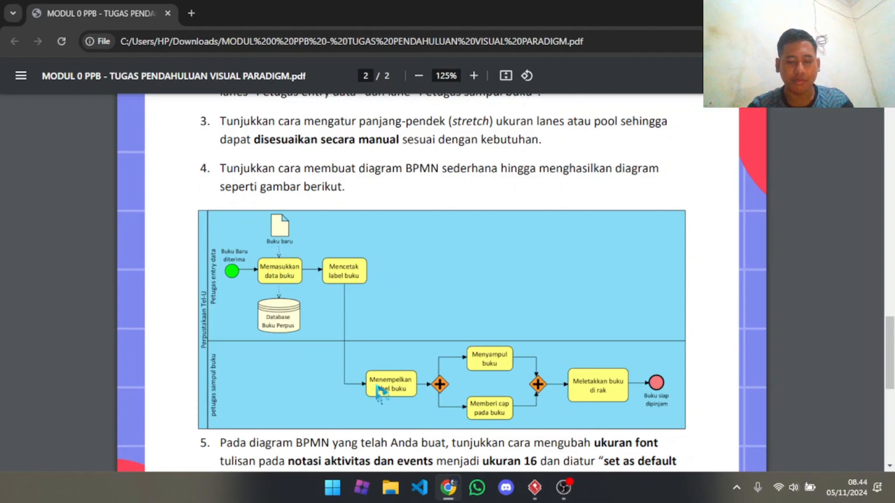
key("alt+Tab")
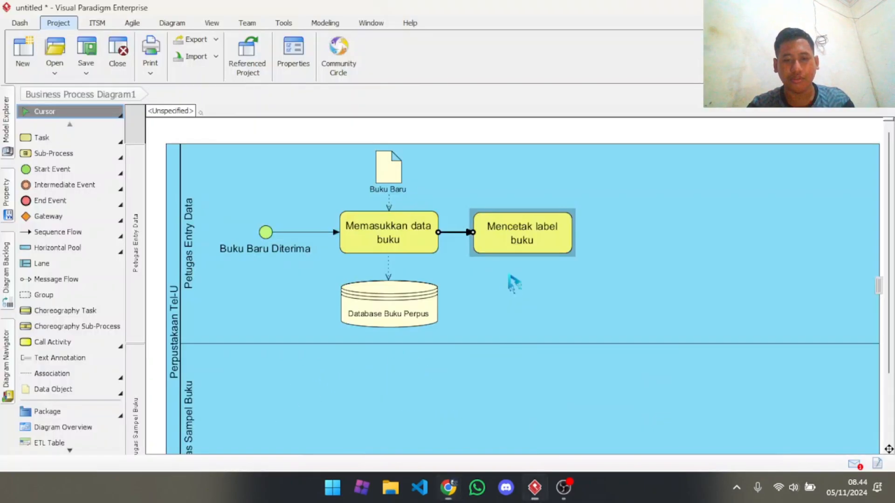
left_click(528, 240)
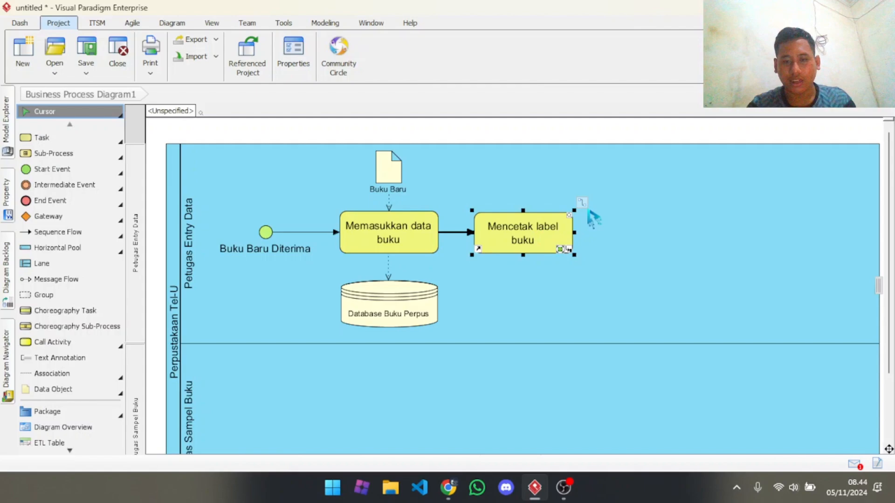
left_click(582, 204)
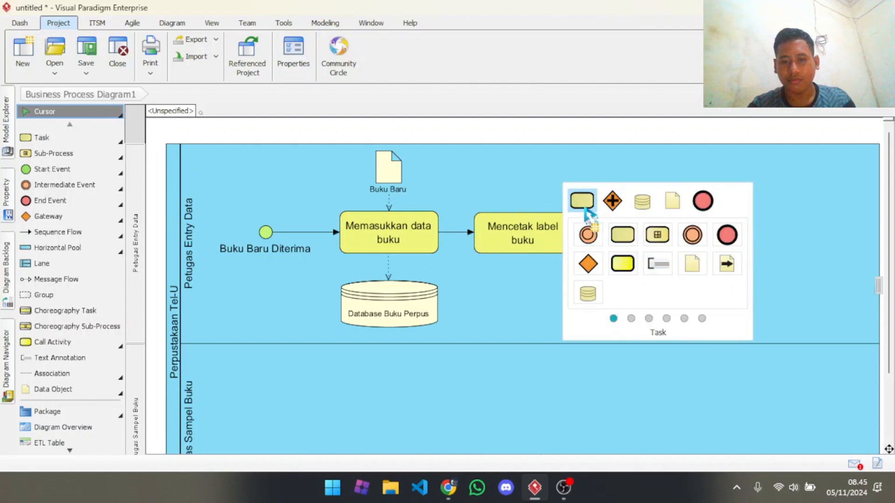
left_click(583, 208)
key("Return")
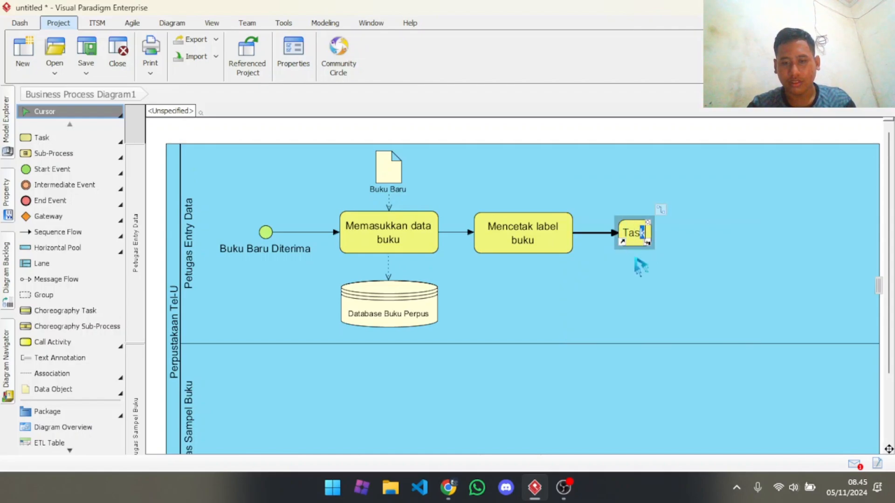
left_click_drag(636, 233, 536, 417)
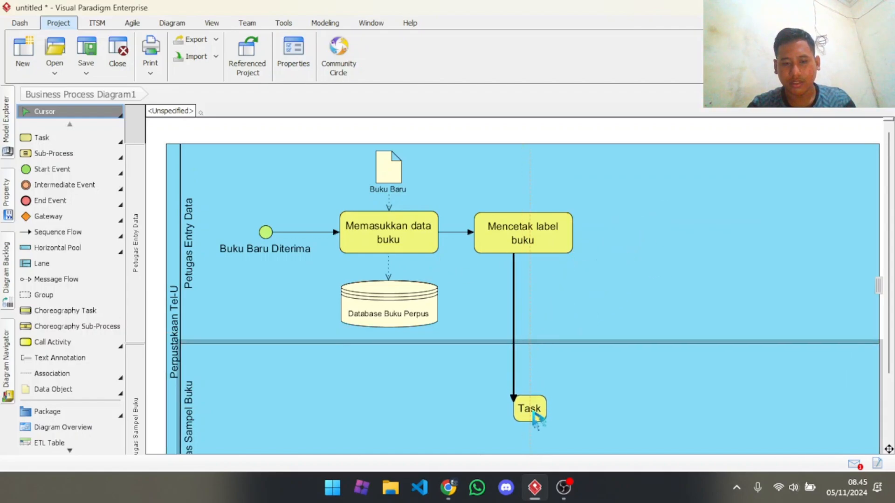
- Place the new task directly beneath "Mencetak label buku" in the "Petugas Sampel Buku" lane and centre the vertical sequence flow between them
scroll(536, 418, "down", 3)
left_click_drag(530, 327, 522, 345)
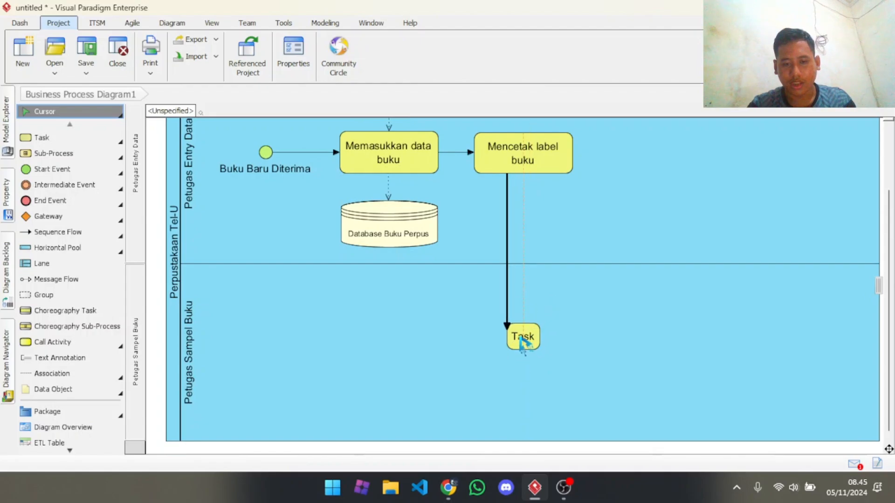
left_click_drag(509, 303, 523, 306)
- Name the task below "Mencetak label buku" as "Menempelkan label buku", following the reference diagram
left_click(525, 343)
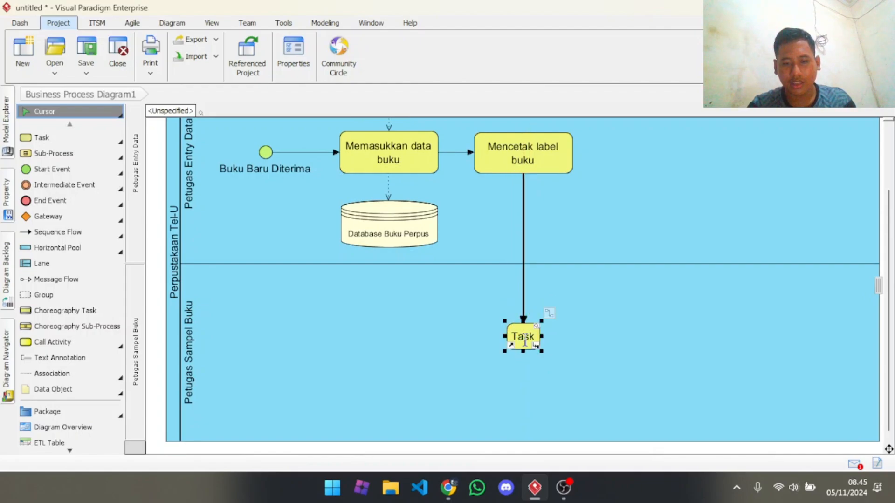
key("alt+Tab")
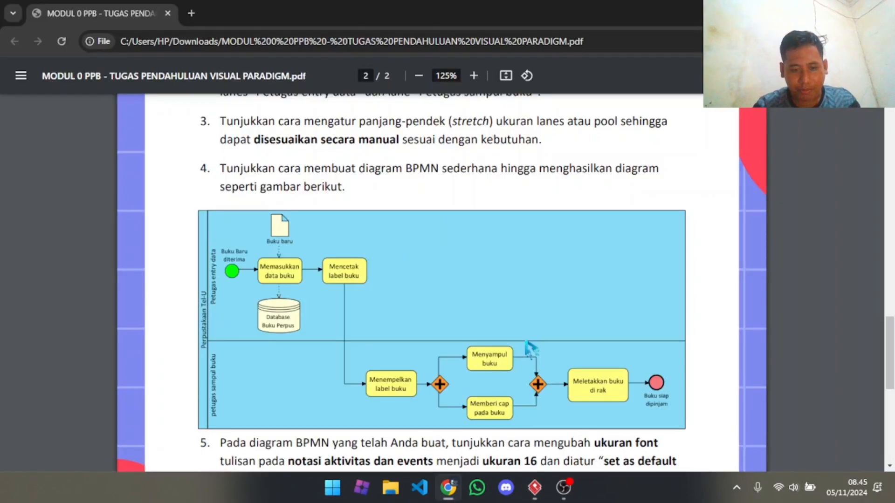
key("alt+Tab")
type("Menempel")
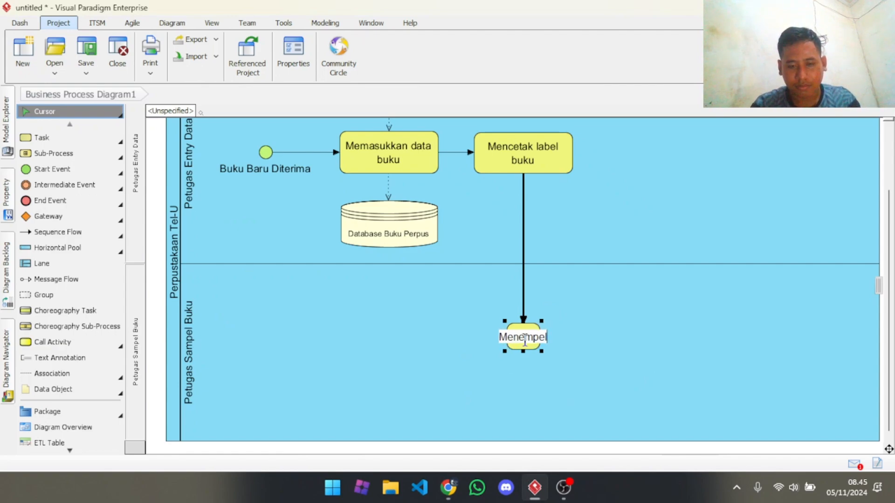
type("kan label")
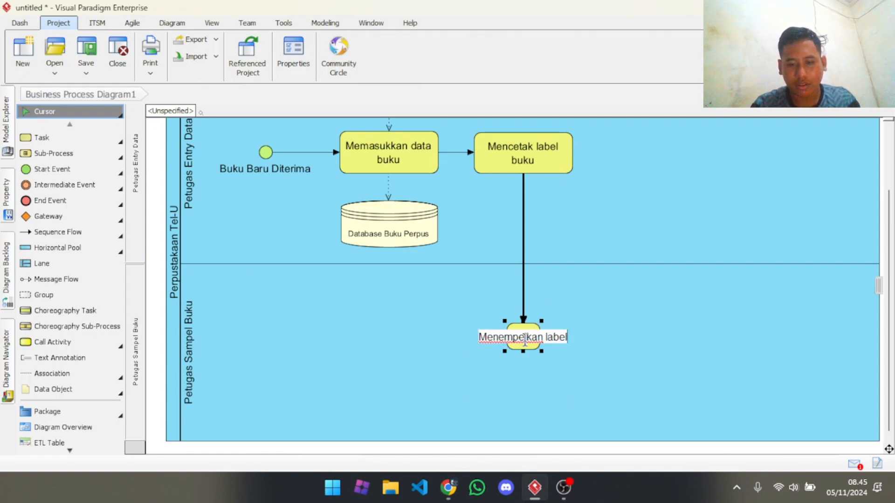
type(" buku")
key("Return")
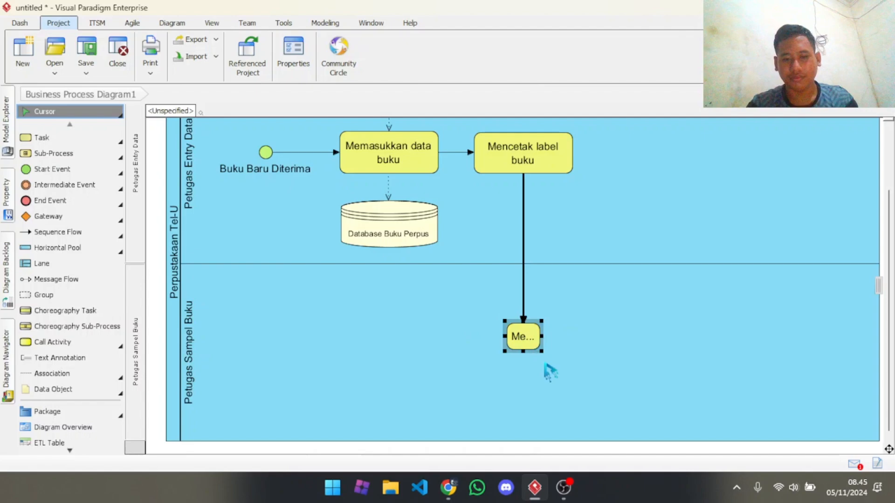
- Enlarge the "Menempelkan label buku" task to fit its name on two lines and align it beneath "Mencetak label buku" with a straight sequence flow
left_click_drag(578, 349, 598, 354)
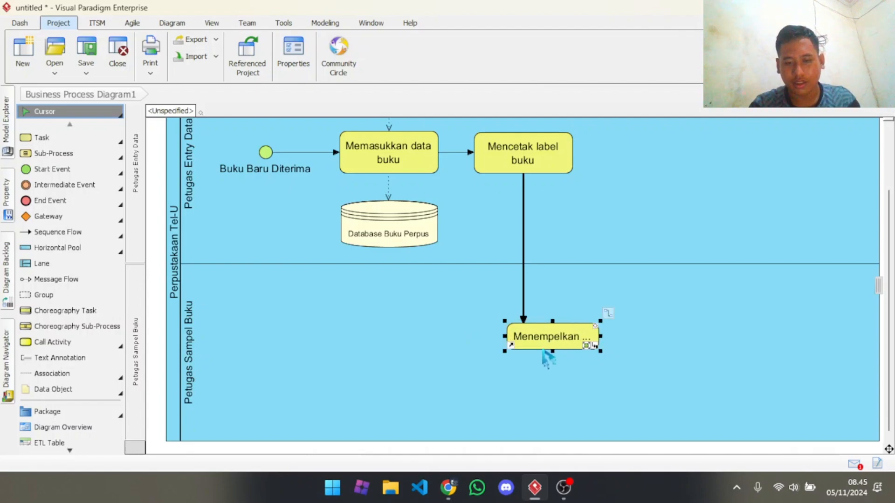
left_click_drag(543, 338, 529, 352)
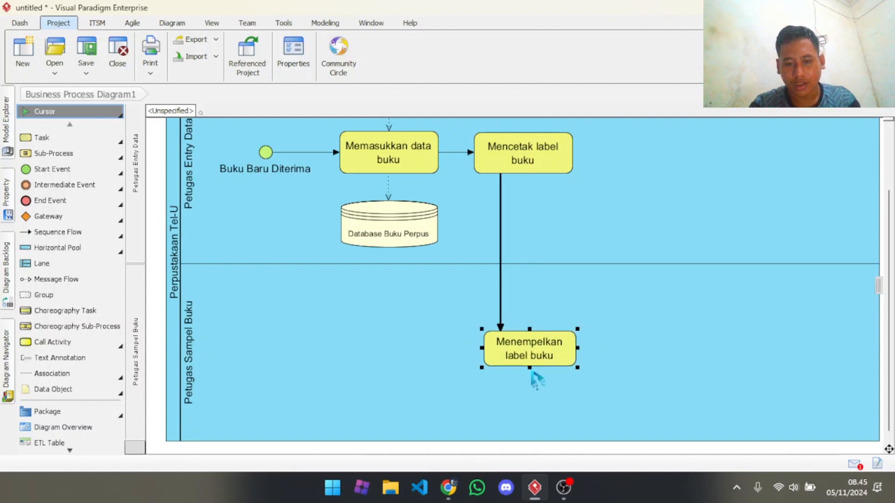
left_click_drag(510, 322, 532, 320)
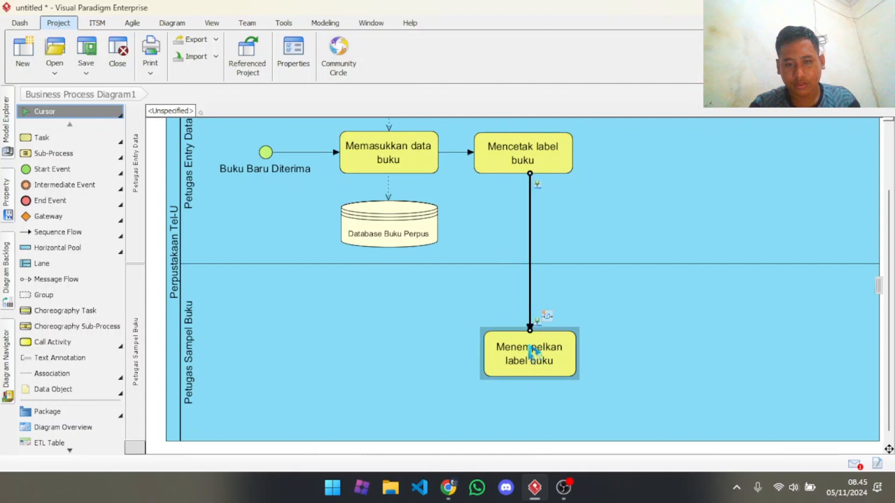
left_click_drag(535, 362, 523, 358)
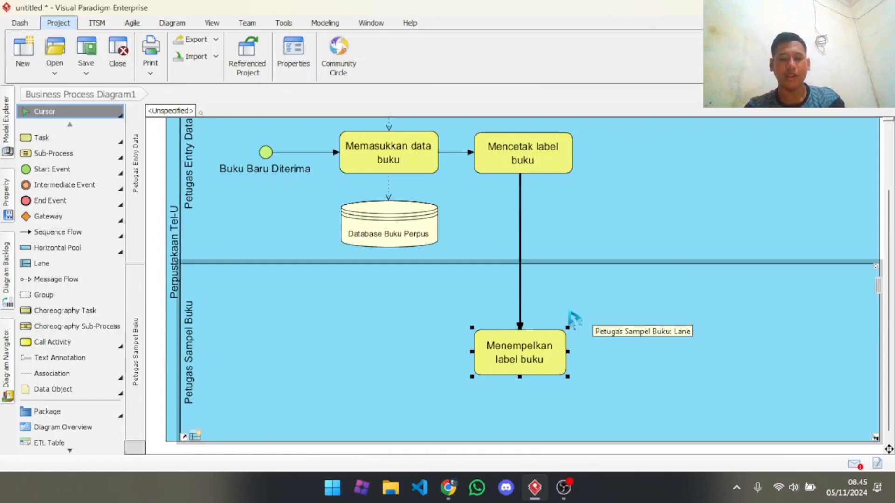
- Following the reference diagram, add a parallel gateway with a sequence flow from "Menempelkan label buku" and place it level with that task
key("alt+Tab")
scroll(548, 346, "down", 3)
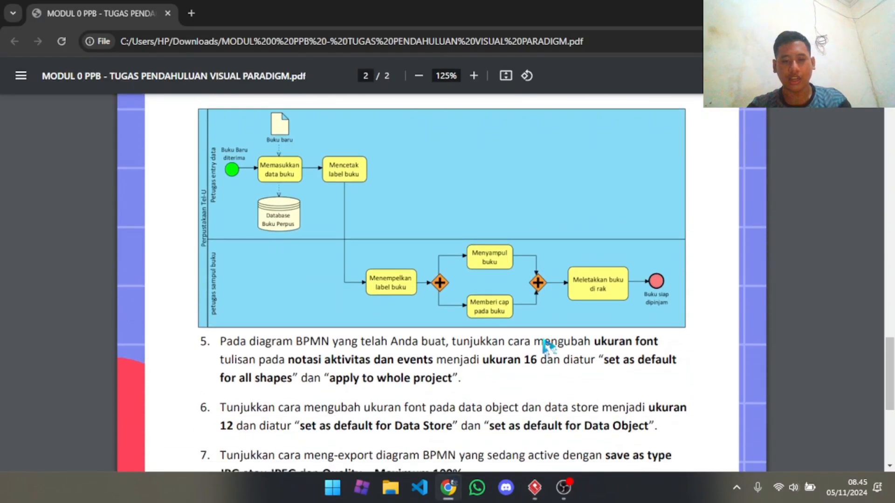
scroll(546, 345, "down", 1)
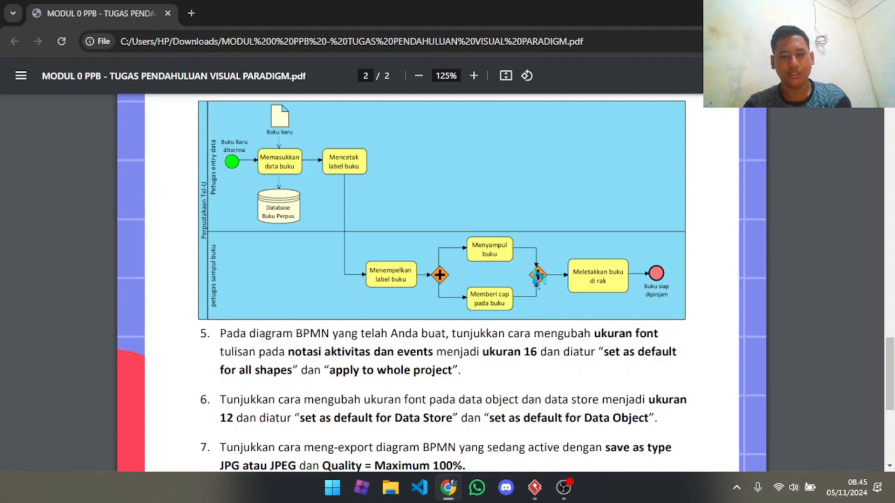
key("alt+Tab")
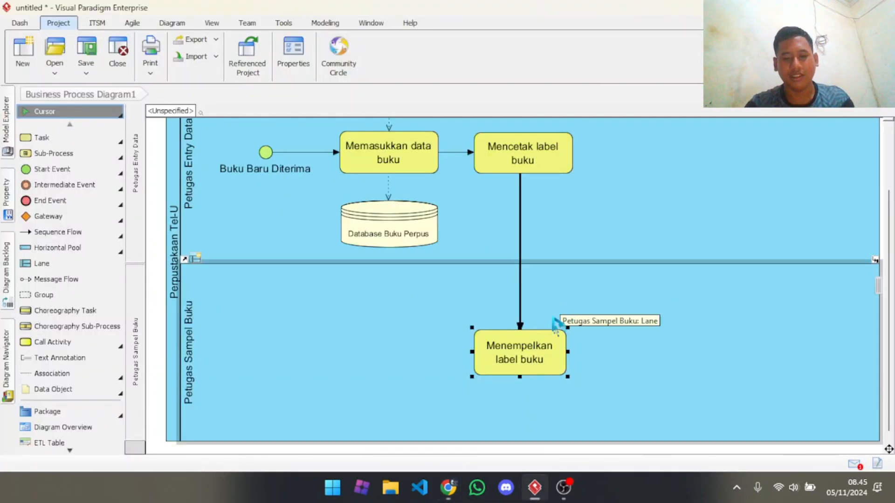
mouse_move(576, 326)
left_click_drag(576, 327, 572, 320)
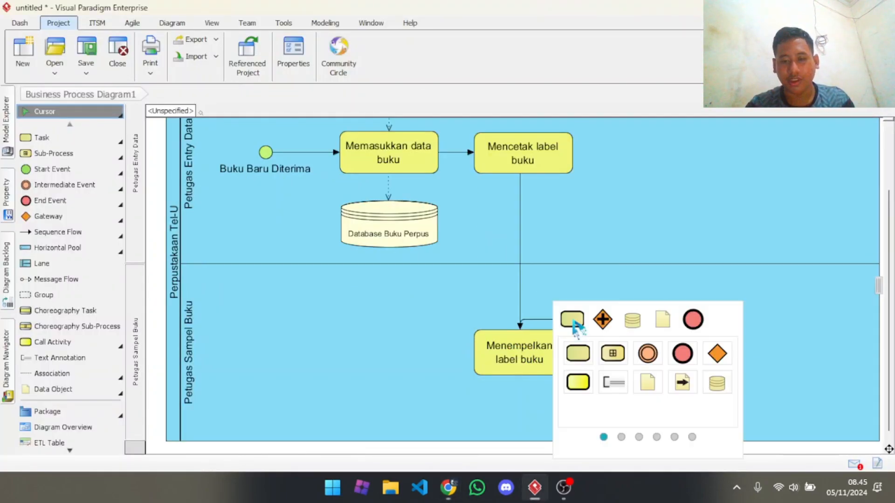
left_click(606, 322)
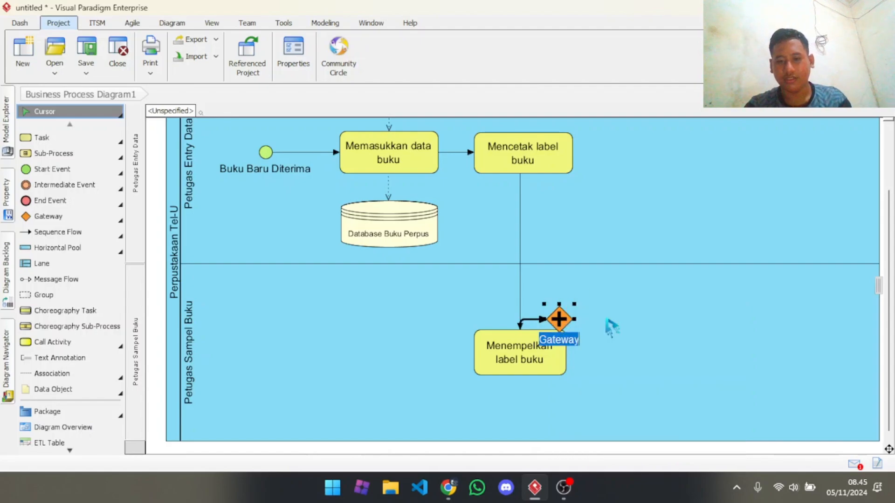
left_click_drag(561, 318, 616, 360)
- Clear the name label of the parallel gateway
double_click(605, 372)
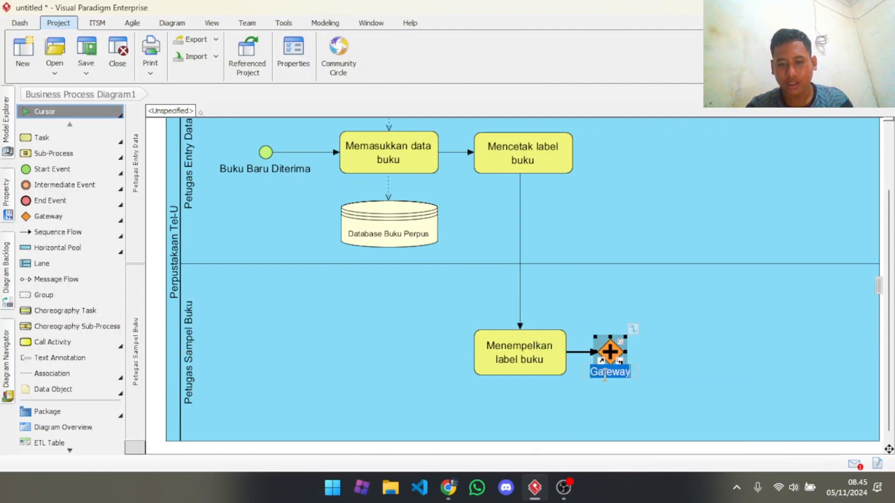
key("BackSpace")
left_click(639, 359)
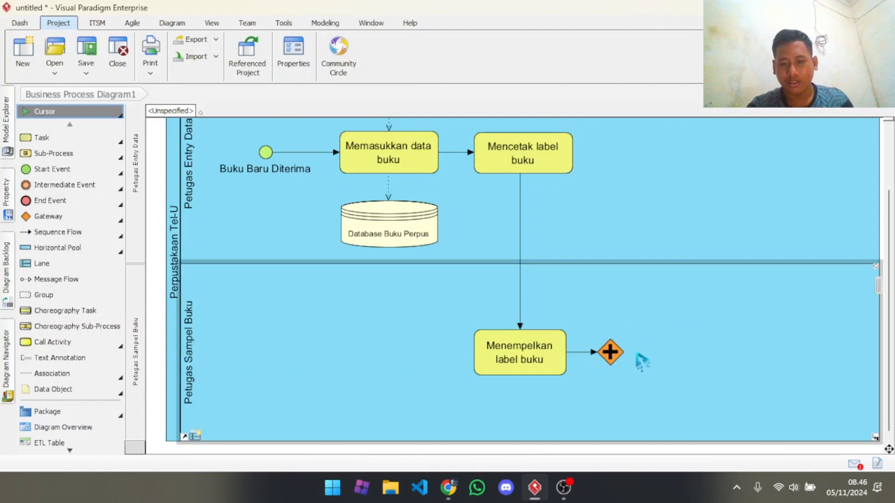
- Add a new task with a sequence flow from the parallel gateway
left_click(609, 351)
left_click_drag(643, 344, 639, 340)
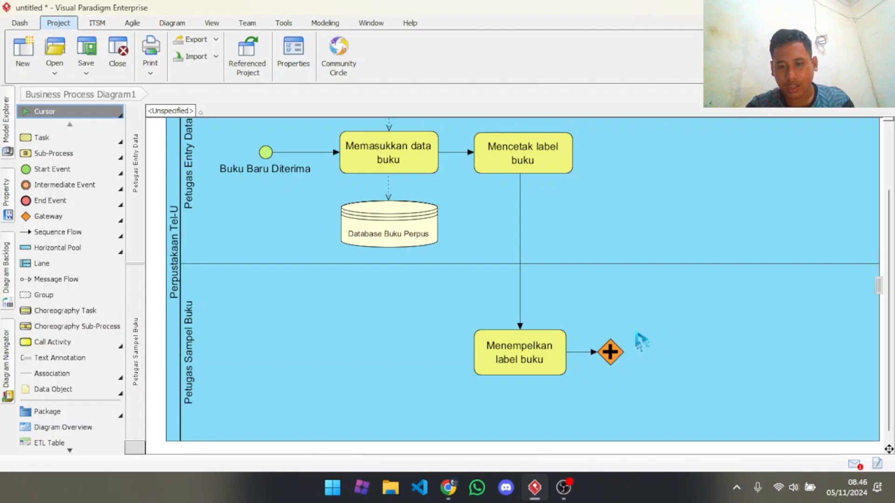
left_click(641, 334)
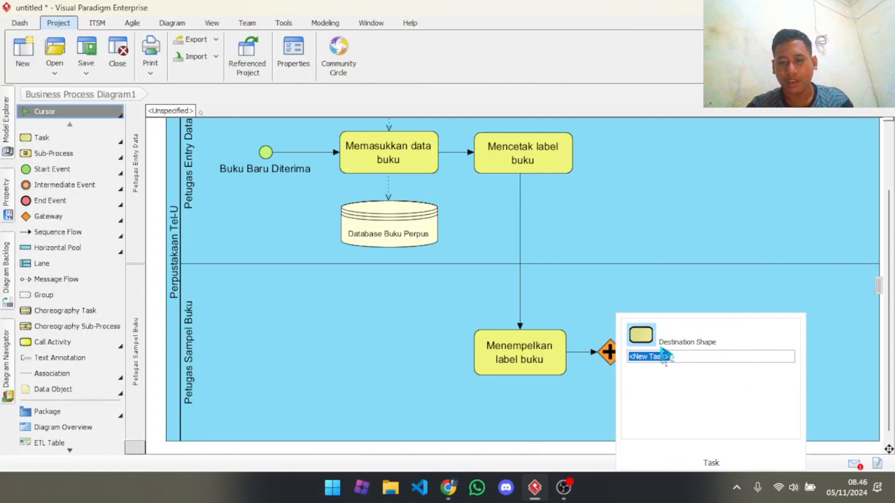
key("Return")
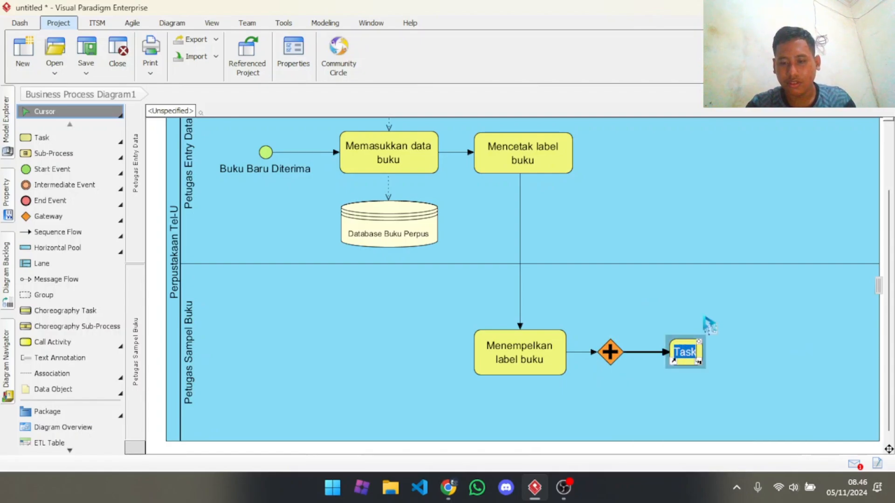
- Name the gateway's new task "Menyampul buku" as in the reference diagram, and place it above and to the right of the gateway
key("alt+Tab")
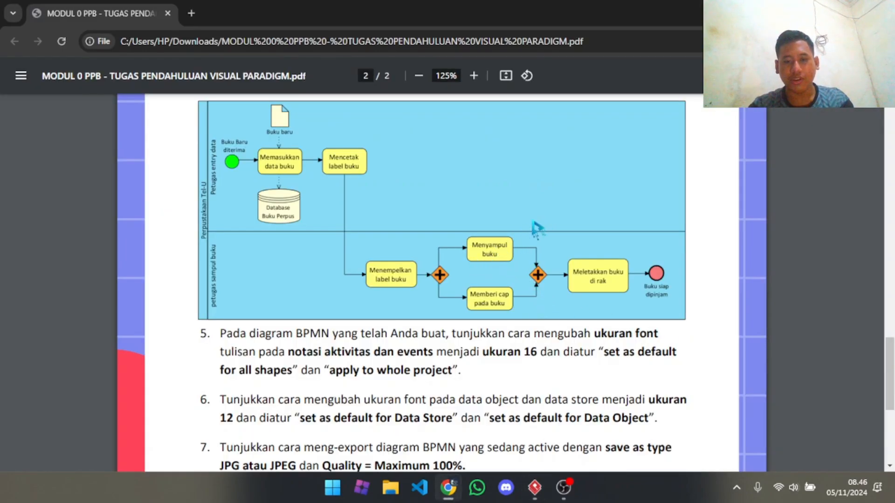
key("alt+Tab")
type("M")
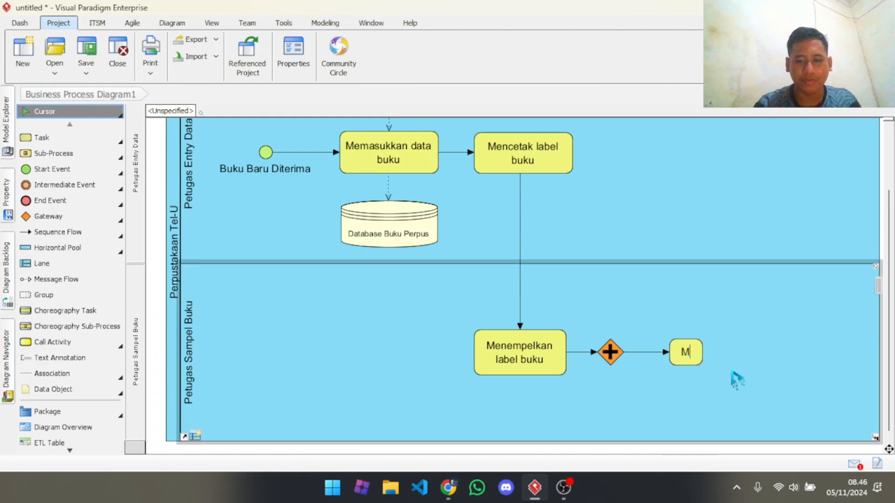
type("enh")
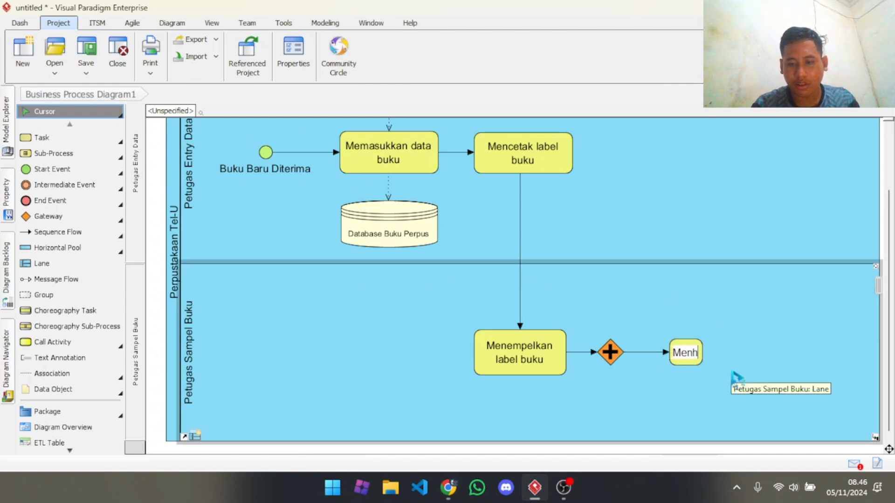
key("BackSpace")
type("yampul")
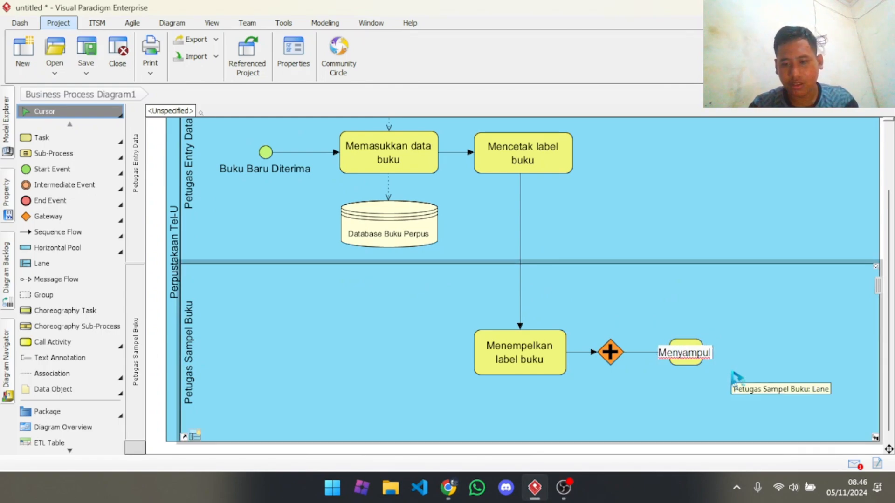
type(" buku")
key("Return")
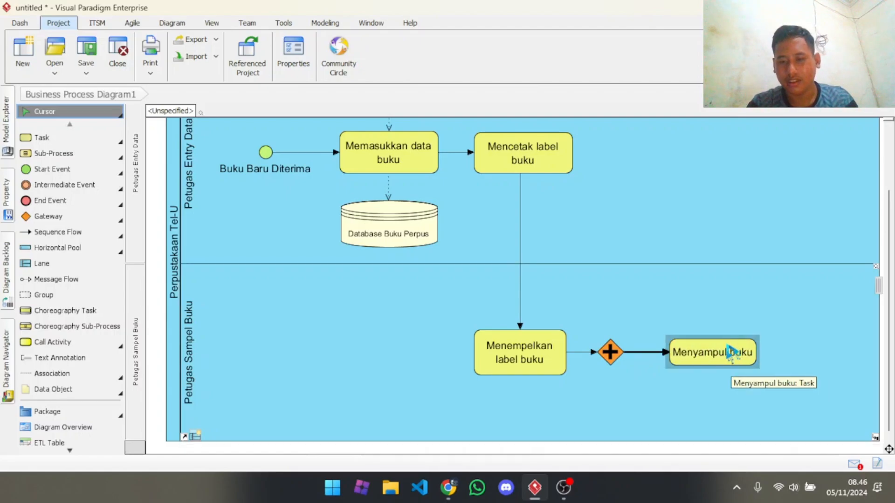
left_click_drag(728, 348, 697, 293)
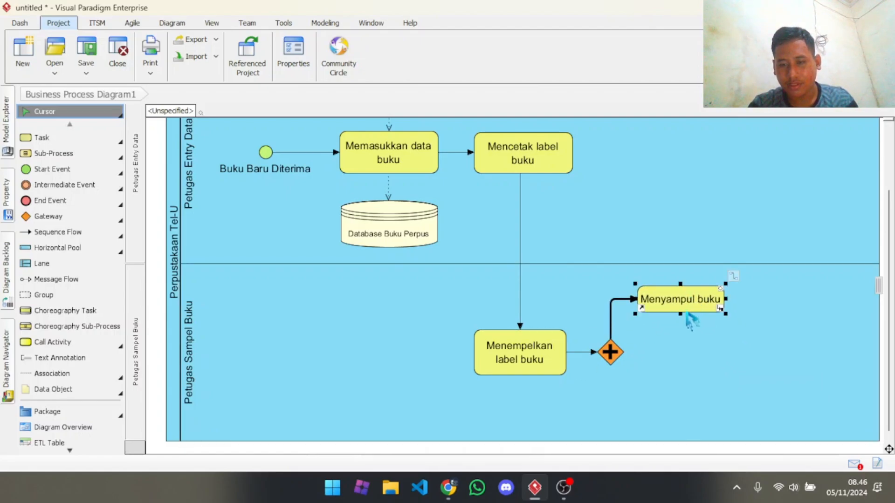
- Add a second task with its own sequence flow from the parallel gateway, below "Menyampul buku"
left_click_drag(639, 341, 679, 317)
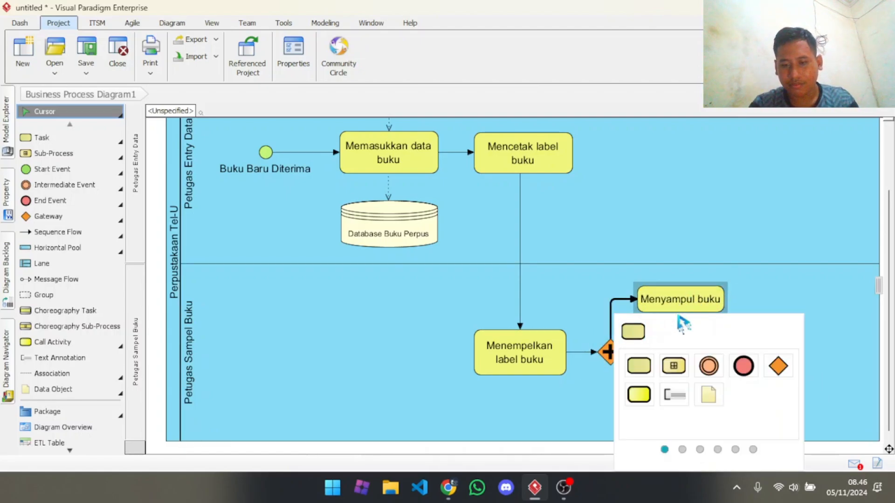
left_click(632, 331)
left_click(659, 363)
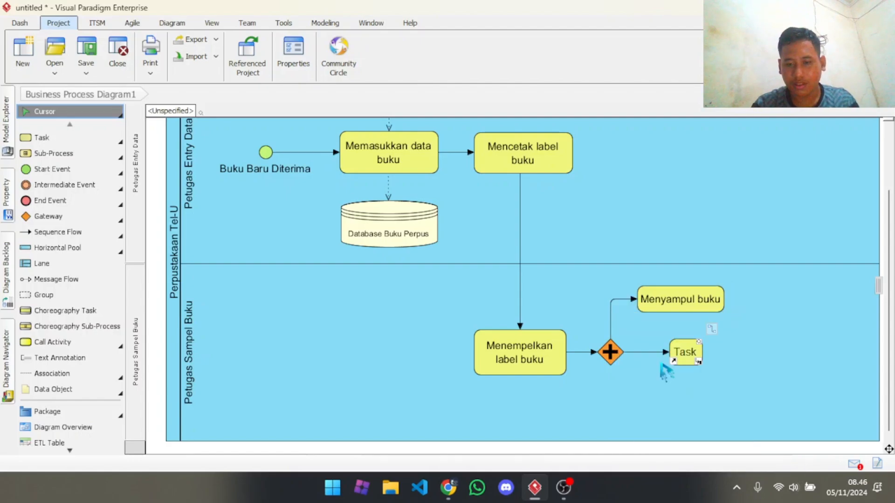
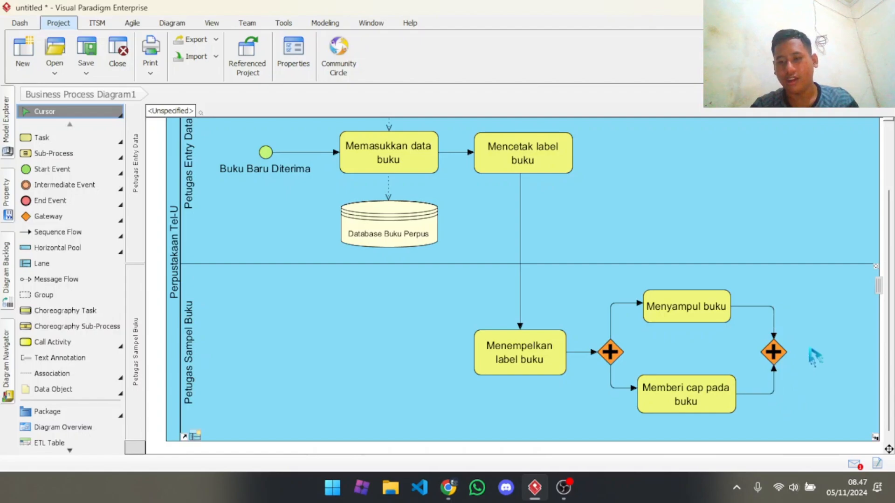
- Widen the "Perpustakaan Tel-U" pool to make room beyond the second parallel gateway, and check the reference diagram for the elements after it
scroll(492, 273, "down", 1)
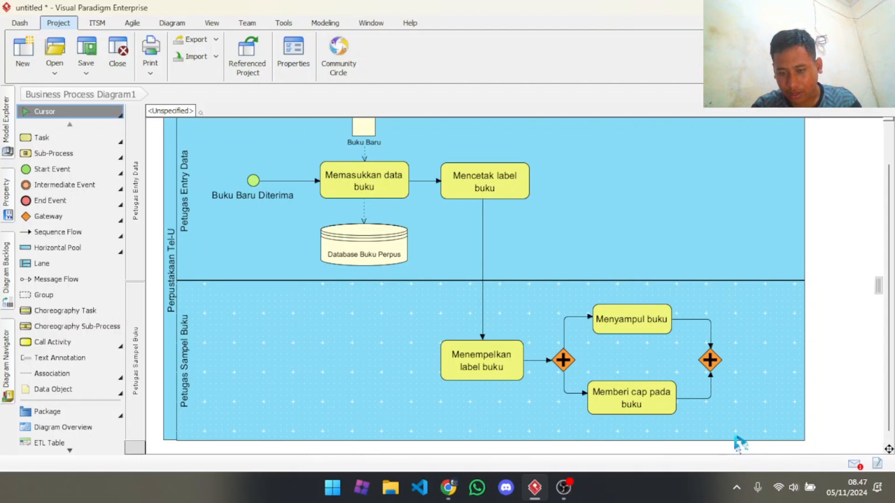
left_click(718, 276)
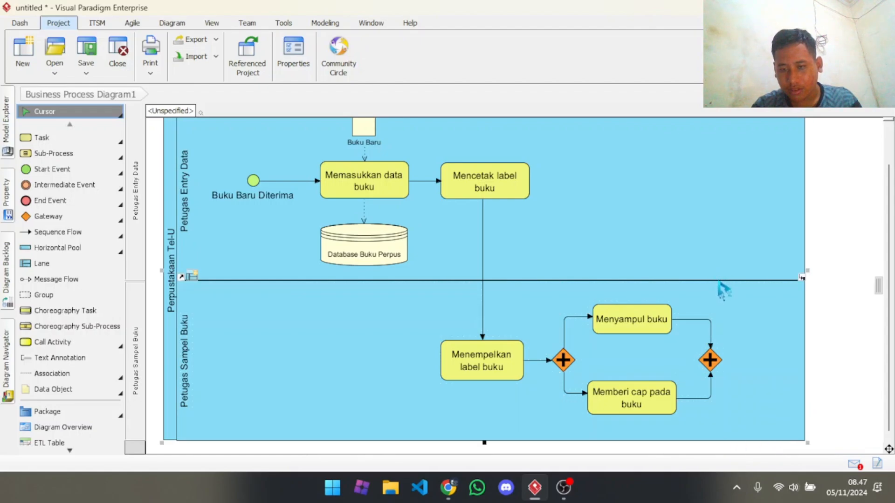
scroll(721, 289, "up", 1)
scroll(720, 291, "down", 1)
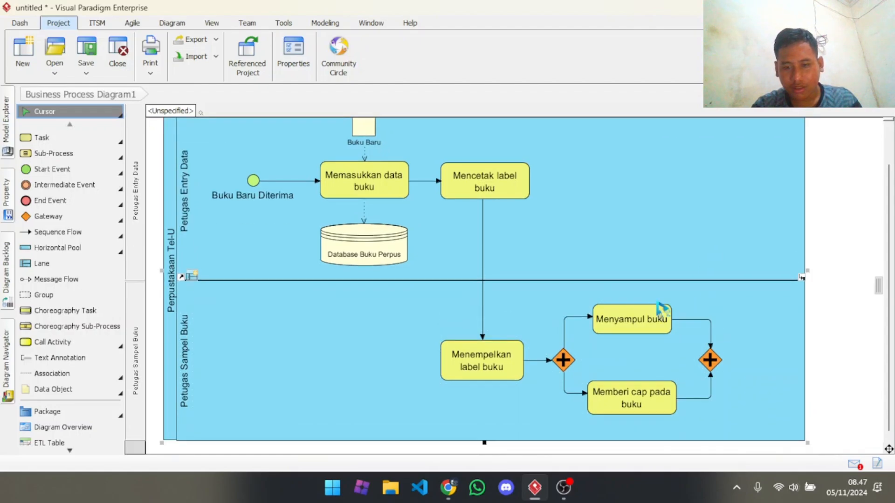
left_click(767, 345)
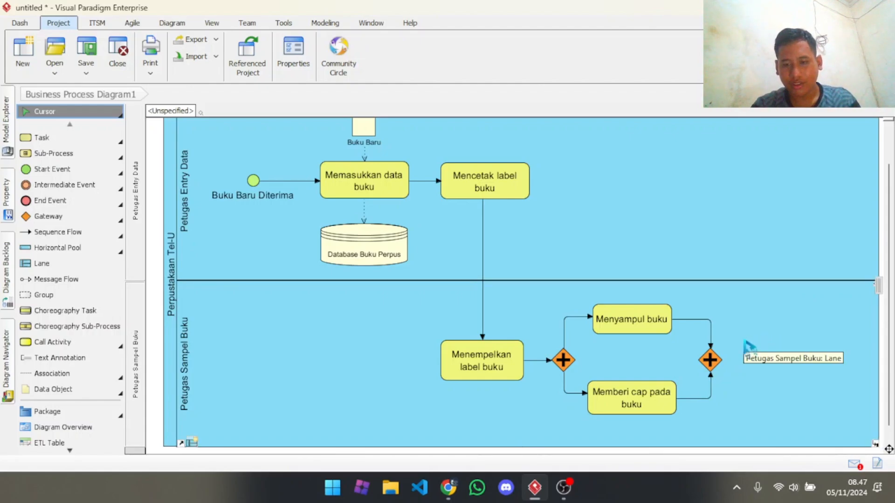
key("alt+Tab")
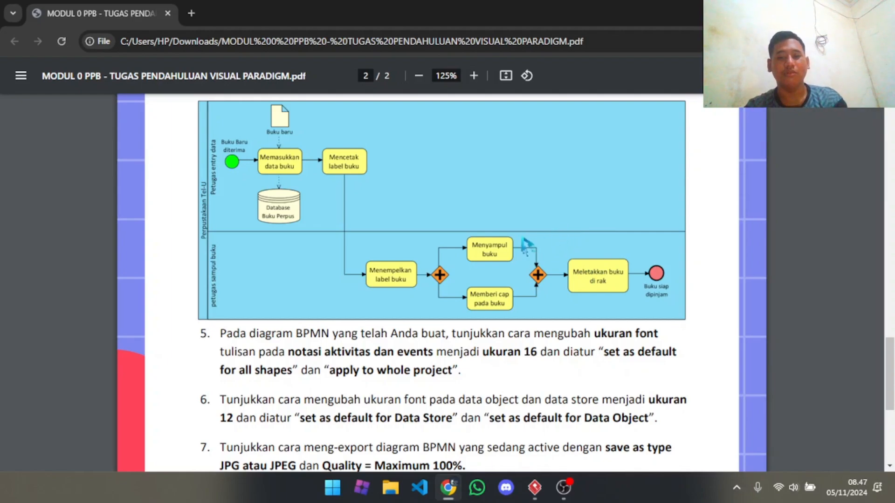
key("alt+Tab")
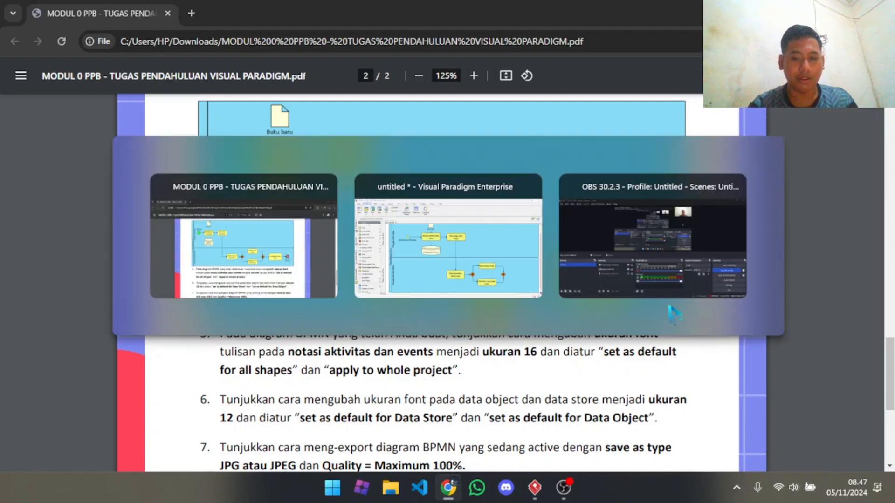
- Add a task with a sequence flow from the second parallel gateway, and name it "Meletakkan buku di rak"
left_click(710, 360)
left_click(732, 339)
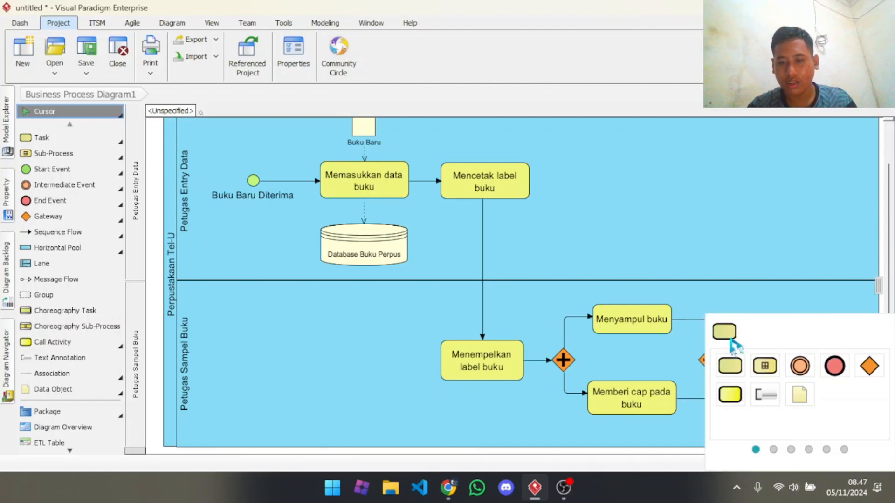
left_click(730, 335)
key("Return")
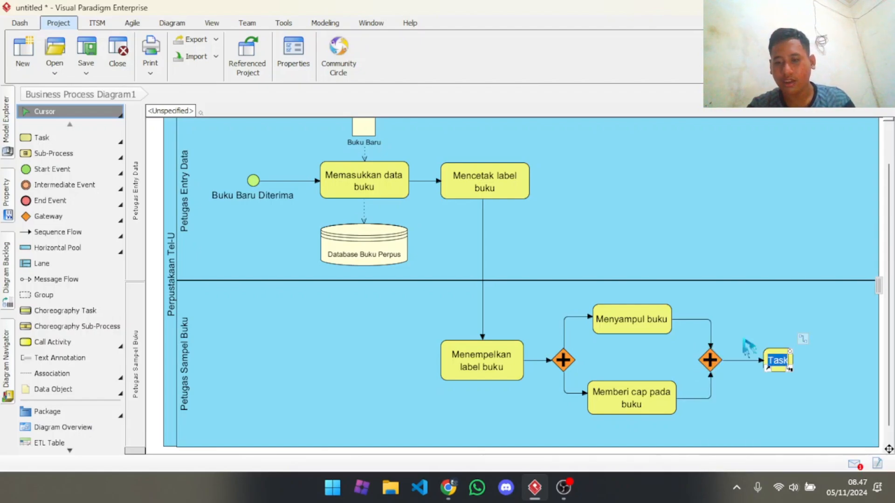
key("alt+Tab")
key("alt+Tab")
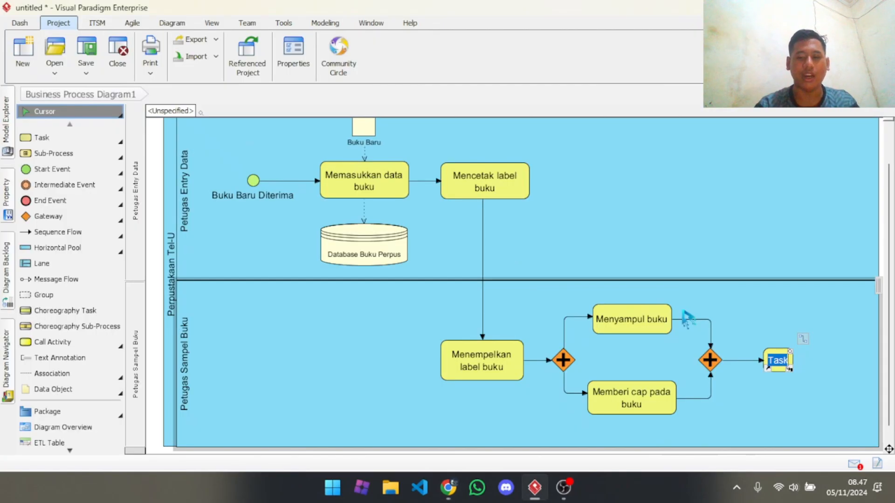
type("Meletakkan b")
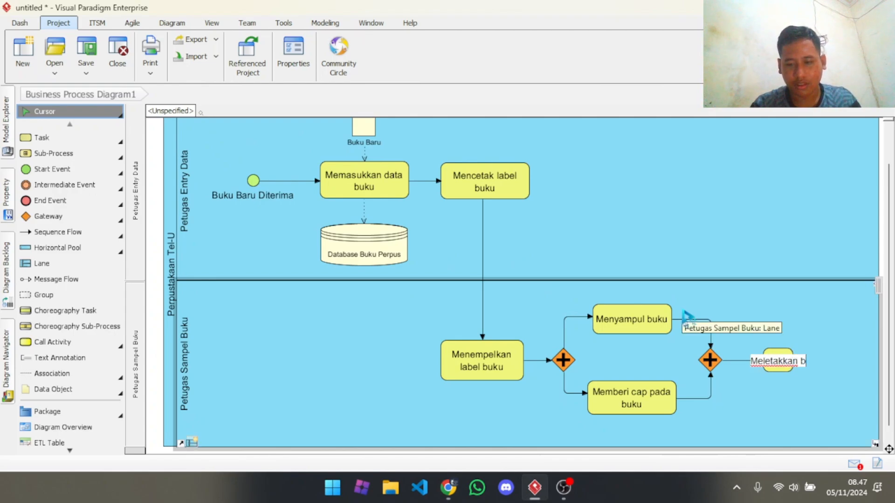
type("uku di rak")
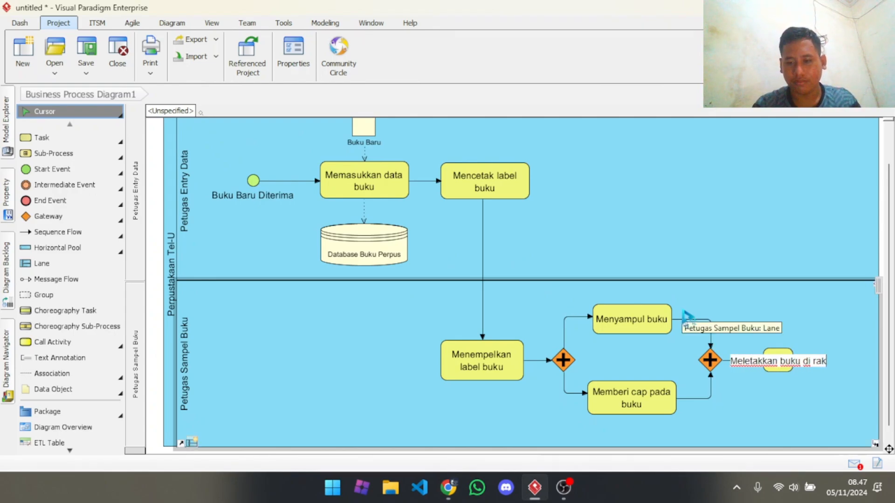
key("Return")
- Narrow the "Meletakkan buku di rak" task, and shift it and the second parallel gateway slightly left, keeping them in line
left_click_drag(769, 360, 752, 360)
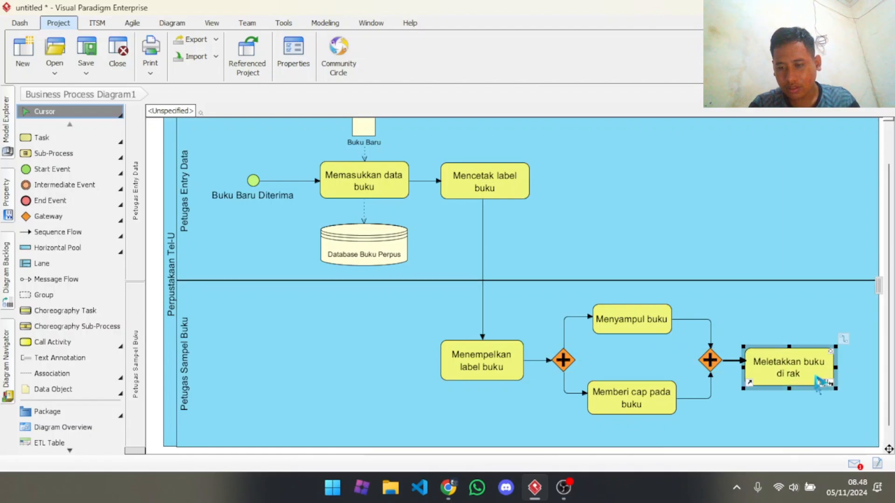
left_click_drag(836, 383, 800, 377)
key("alt+Tab")
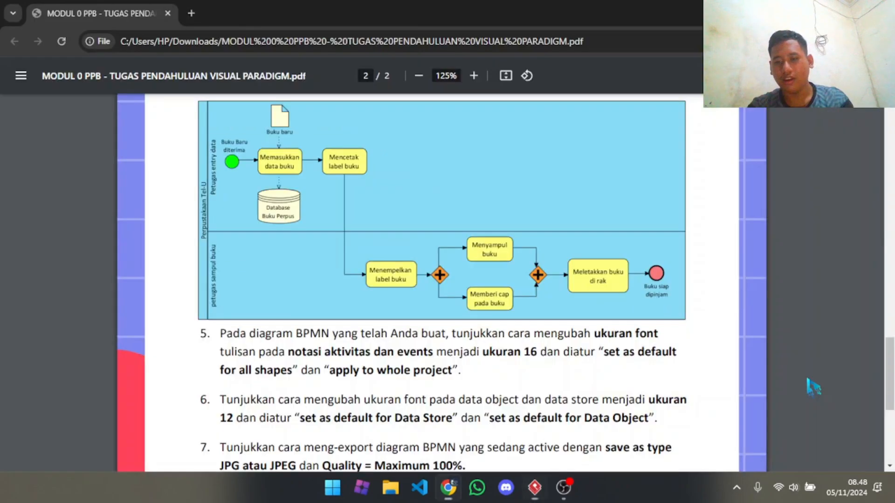
key("alt+Tab")
left_click(611, 329)
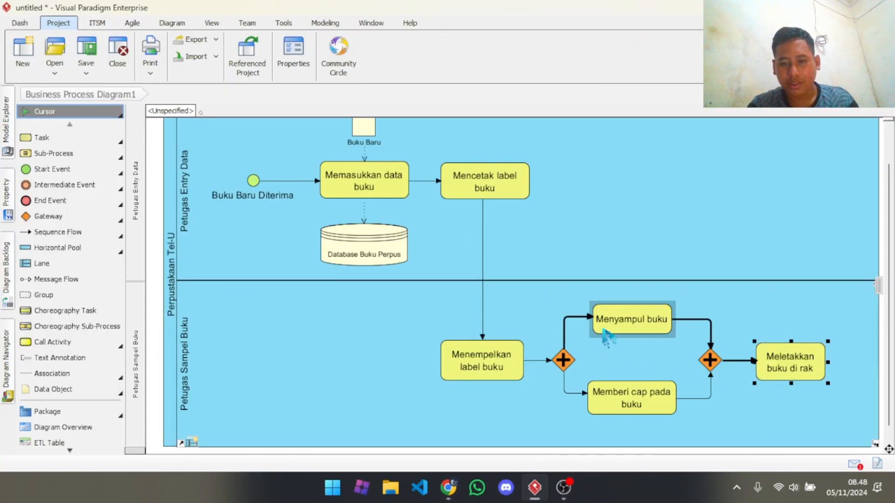
left_click_drag(710, 360, 702, 360)
left_click_drag(773, 366, 765, 364)
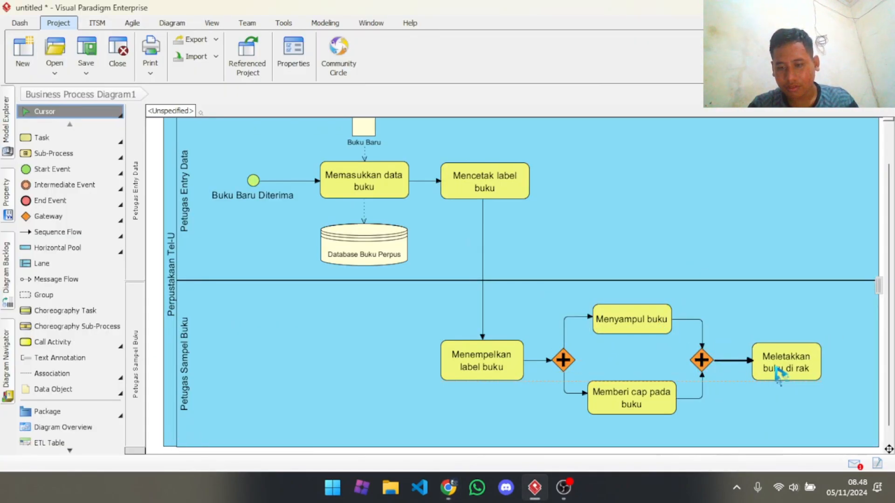
- Add an end event named "Buku siap dipinjam" with a sequence flow from the "Meletakkan buku di rak" task
left_click(827, 333)
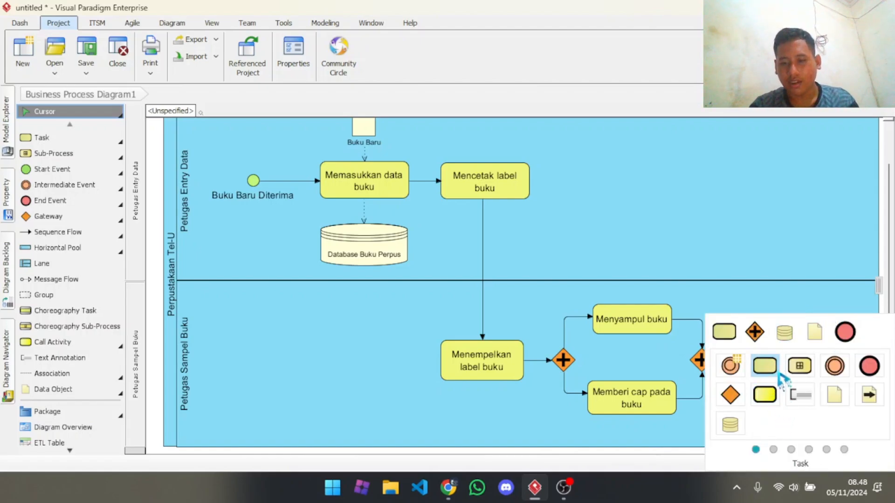
left_click(846, 333)
key("Return")
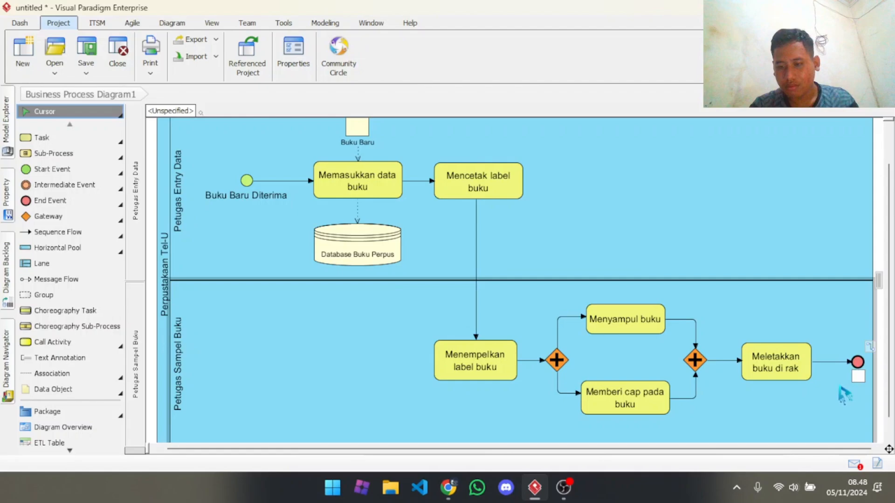
type("uk")
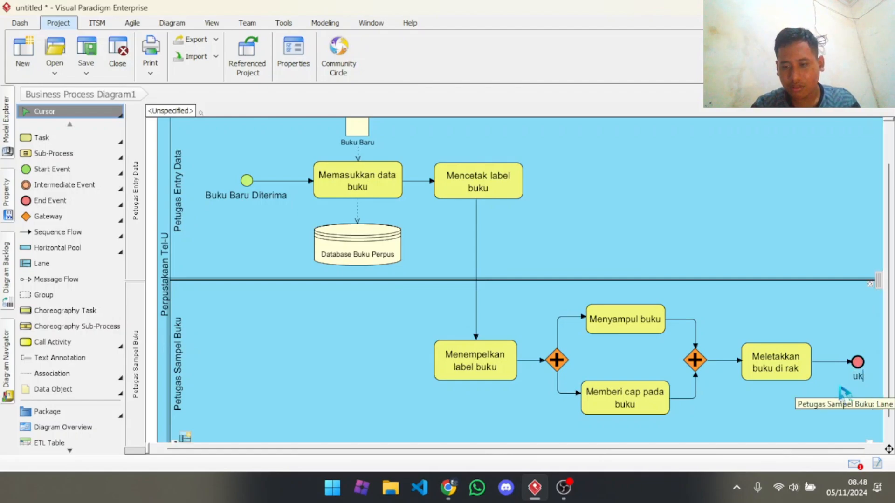
key("BackSpace")
type("Buku siap")
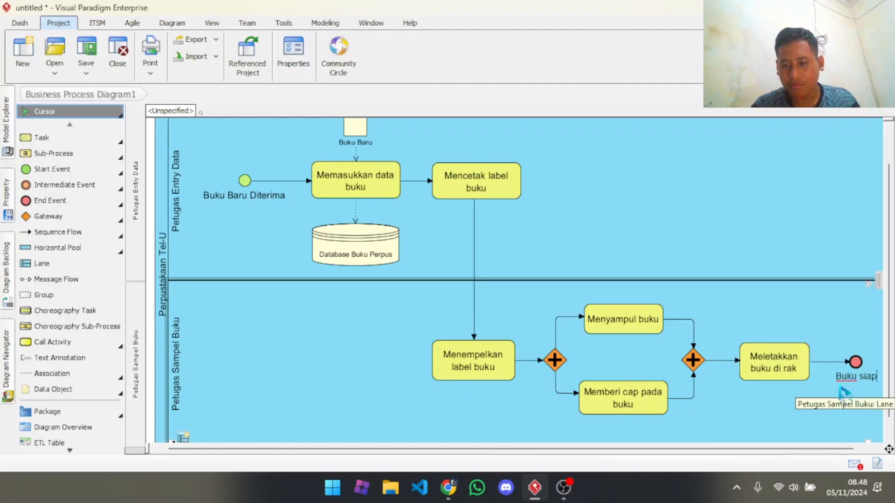
type(" dipinjam")
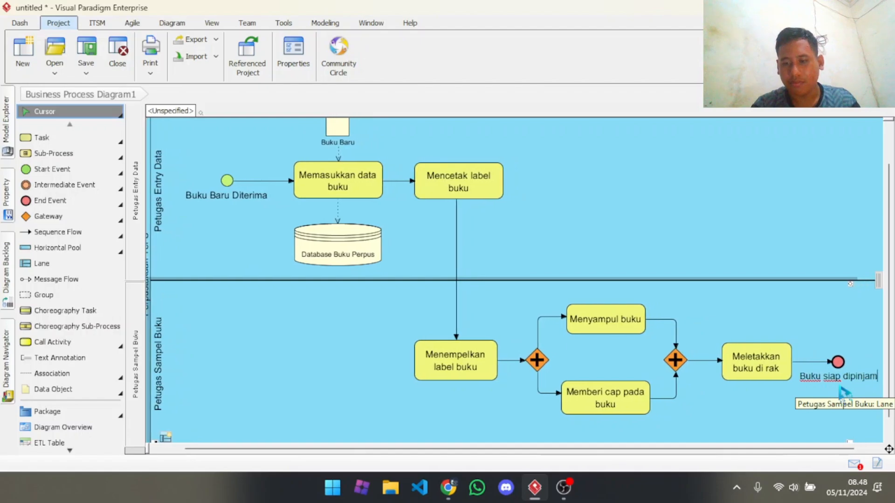
key("Return")
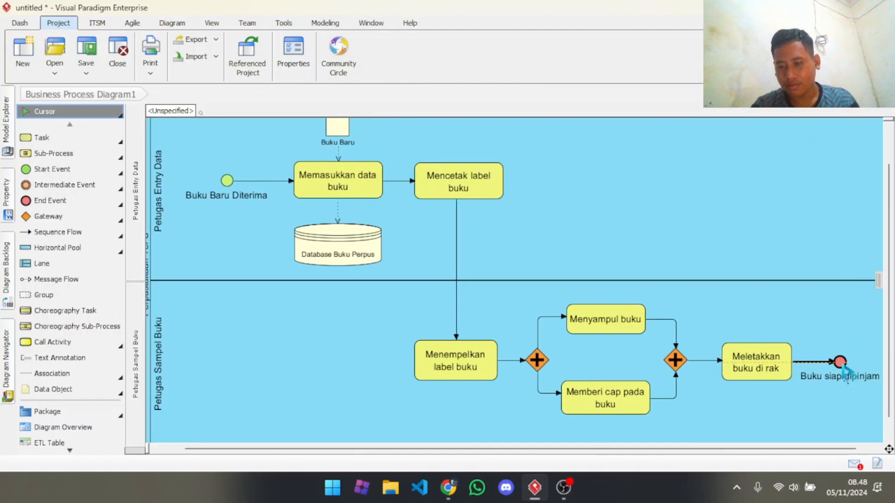
left_click(839, 364)
left_click(835, 310)
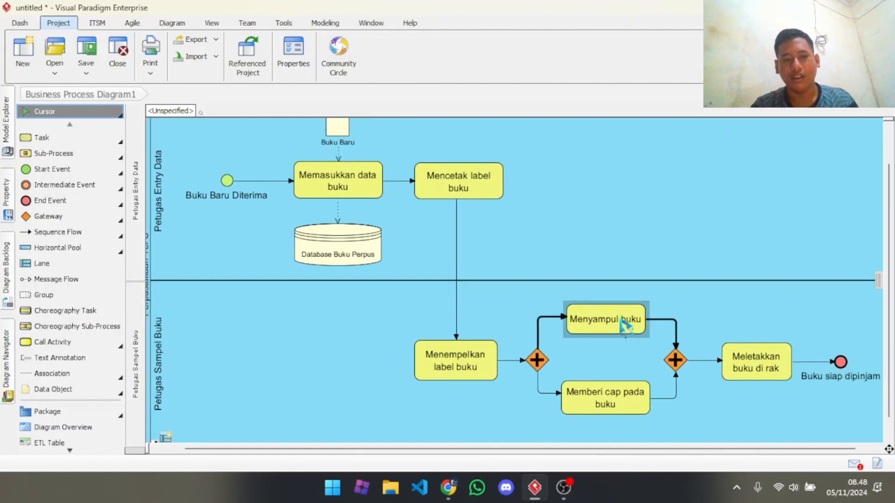
scroll(620, 319, "down", 1)
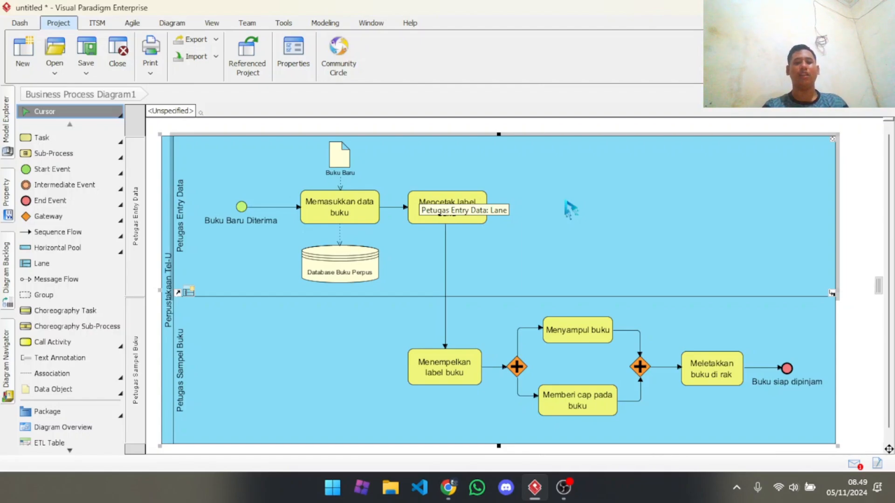
left_click(518, 241)
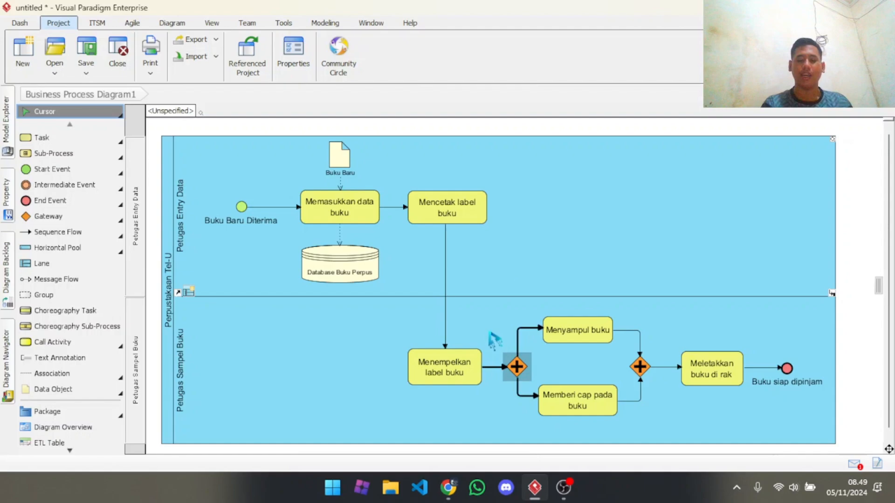
left_click(493, 331)
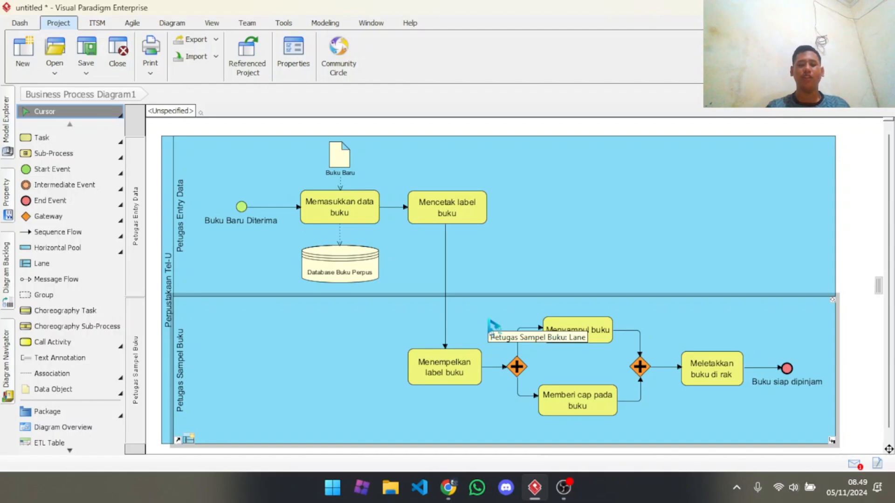
left_click(480, 262)
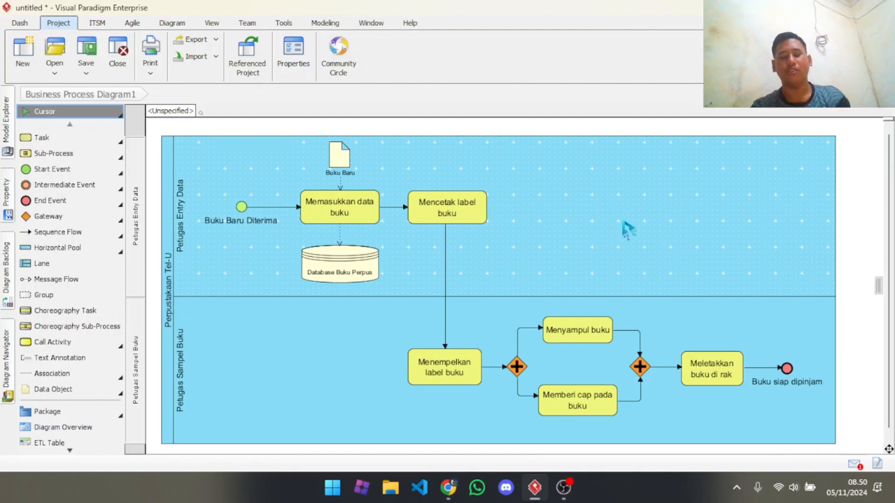
left_click(605, 367)
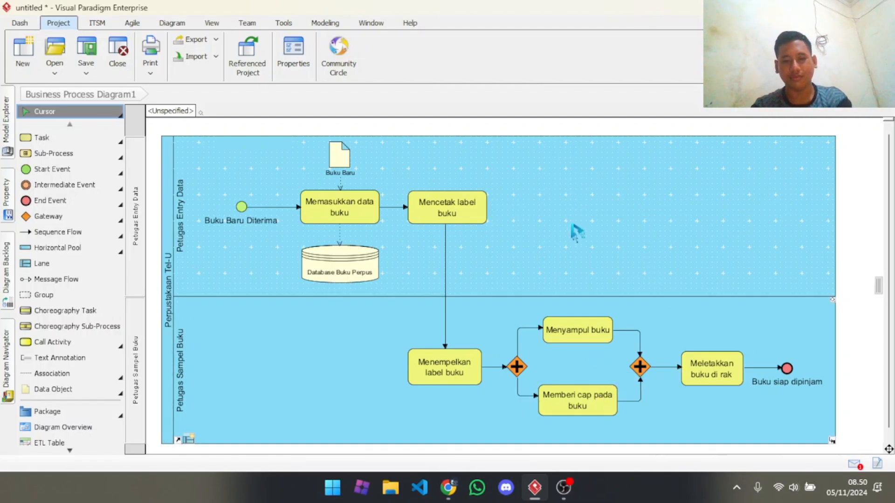
- Check the font instructions in the assignment PDF, and open the format settings of the "Mencetak label buku" task in Visual Paradigm
key("alt+Tab")
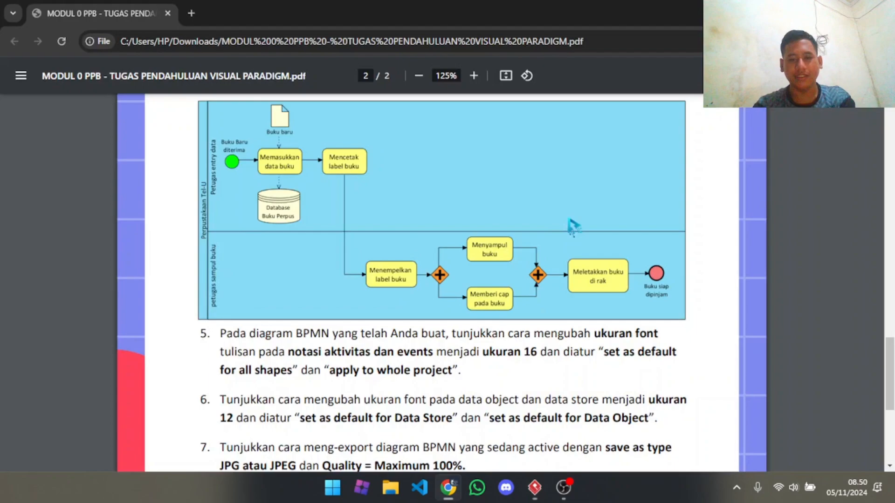
scroll(592, 214, "down", 2)
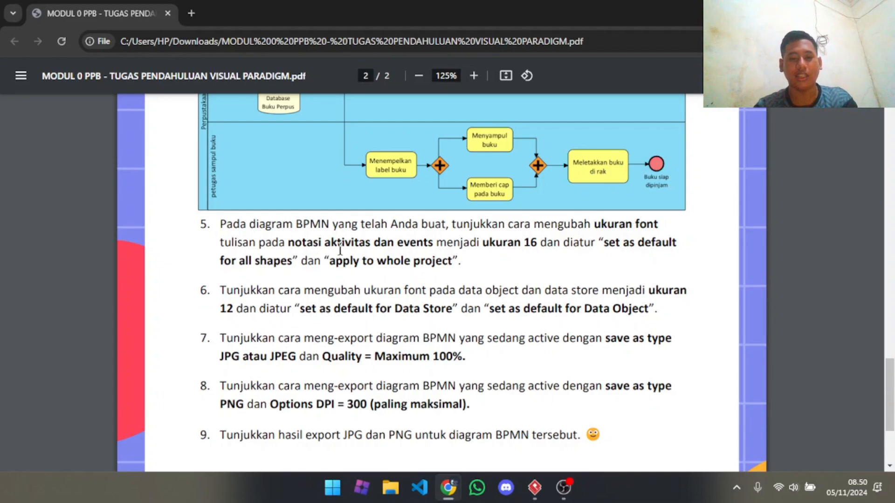
key("alt+Tab")
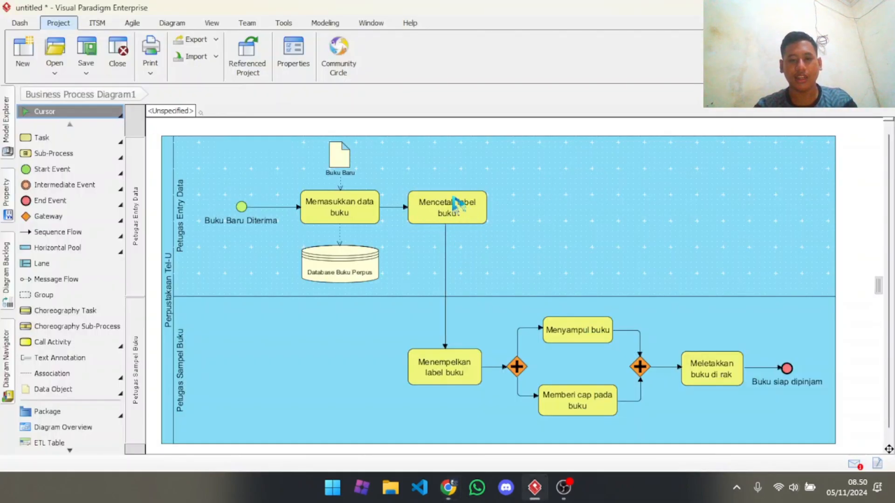
left_click(459, 212)
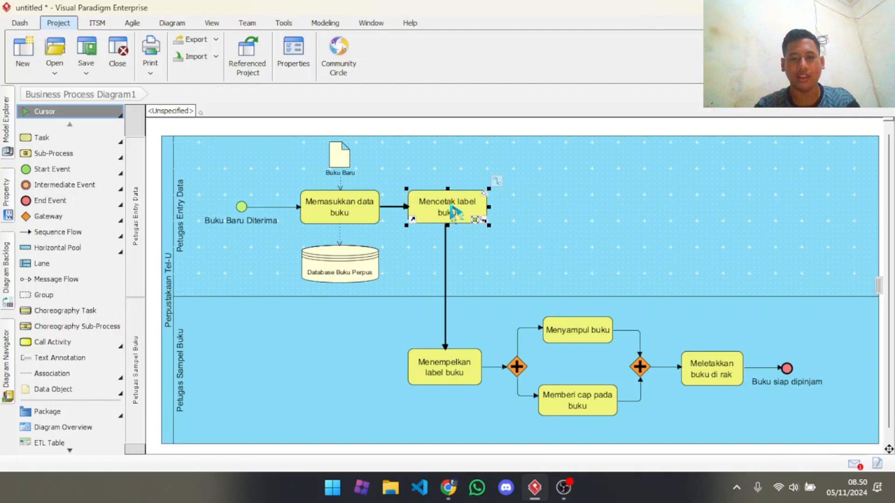
left_click(170, 24)
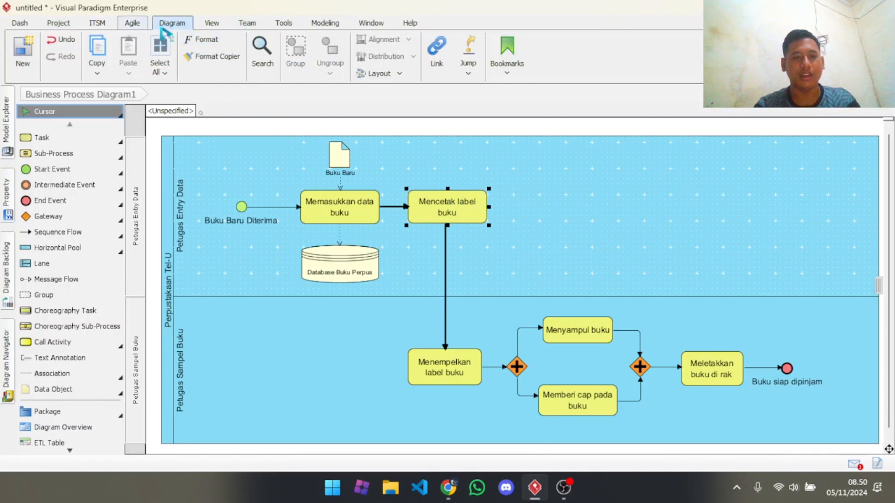
left_click(202, 39)
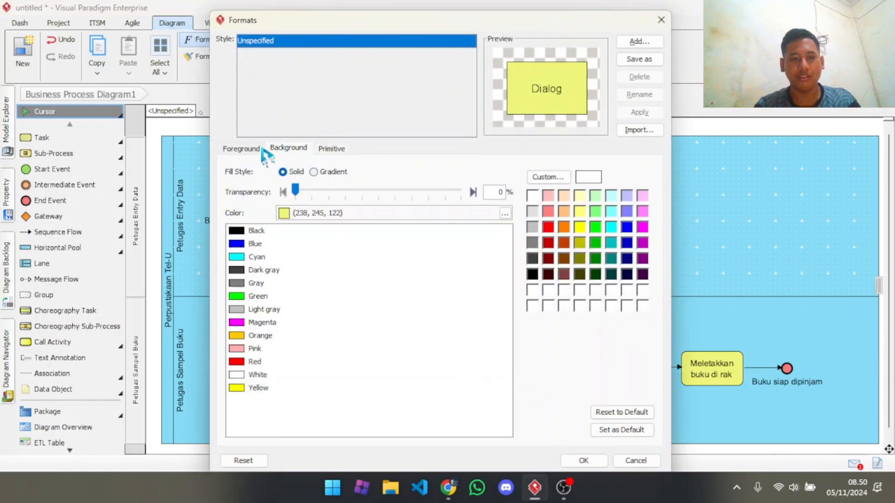
- Make font size 16 the default for all shapes, and apply it to the whole project
left_click(251, 153)
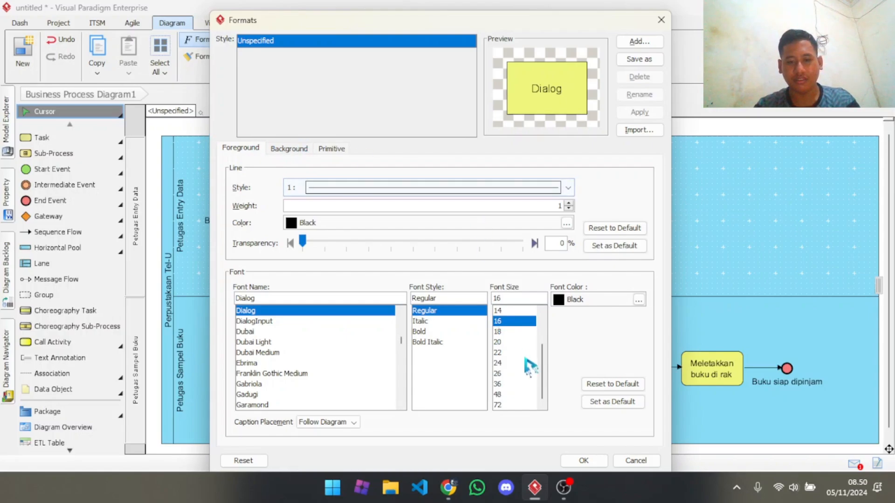
scroll(522, 357, "up", 2)
key("alt+Tab")
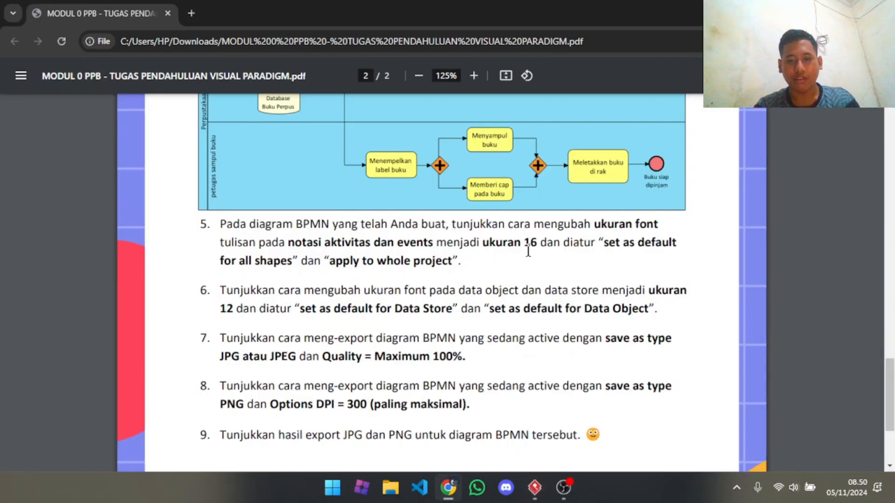
key("alt+Tab")
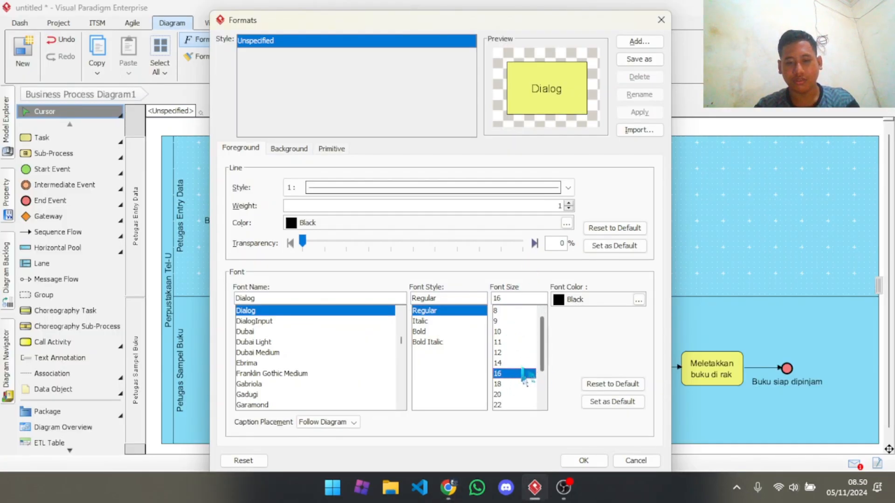
left_click(618, 405)
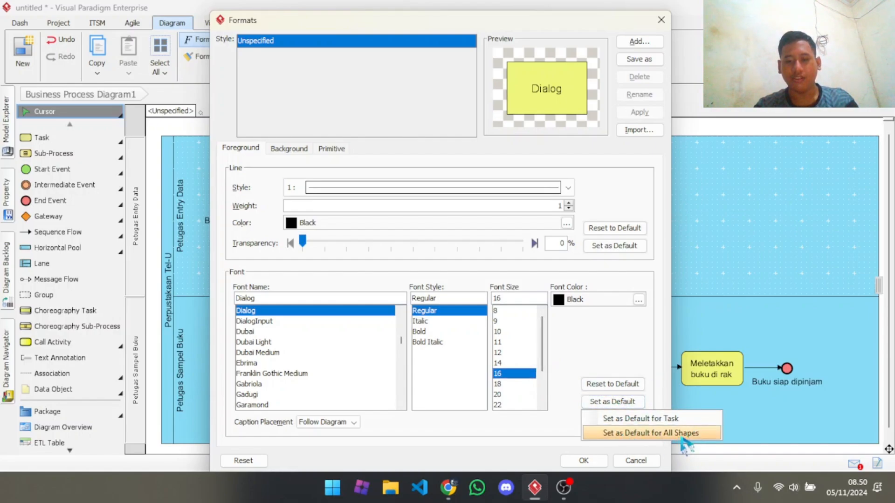
left_click(667, 434)
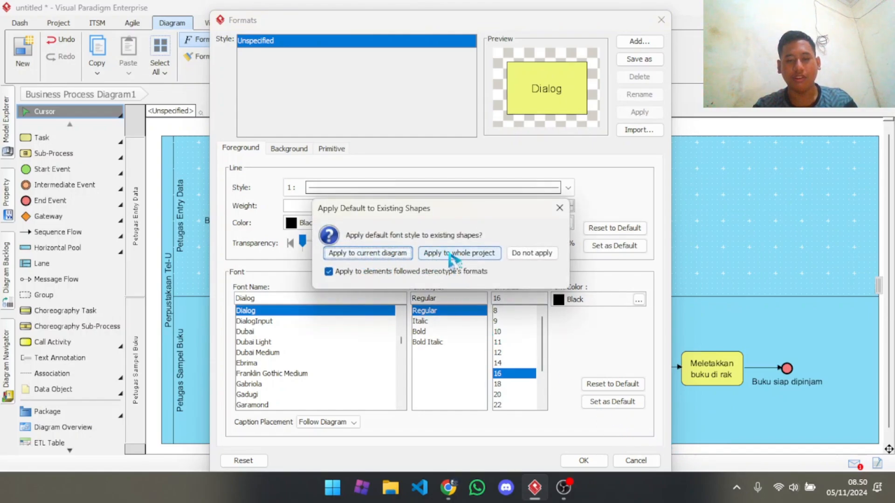
left_click(462, 254)
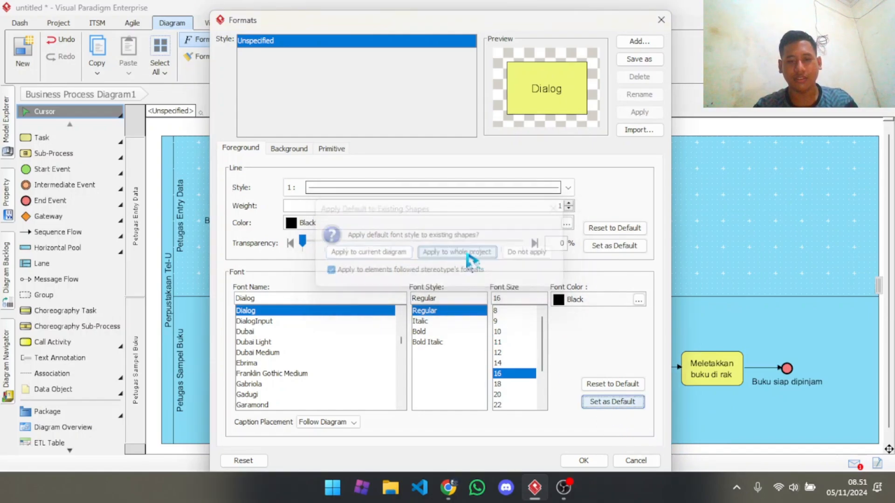
left_click(584, 461)
- Check the data object and data store font instructions in the assignment PDF, and open the "Buku Baru" data object's font settings in Visual Paradigm
key("alt+Tab")
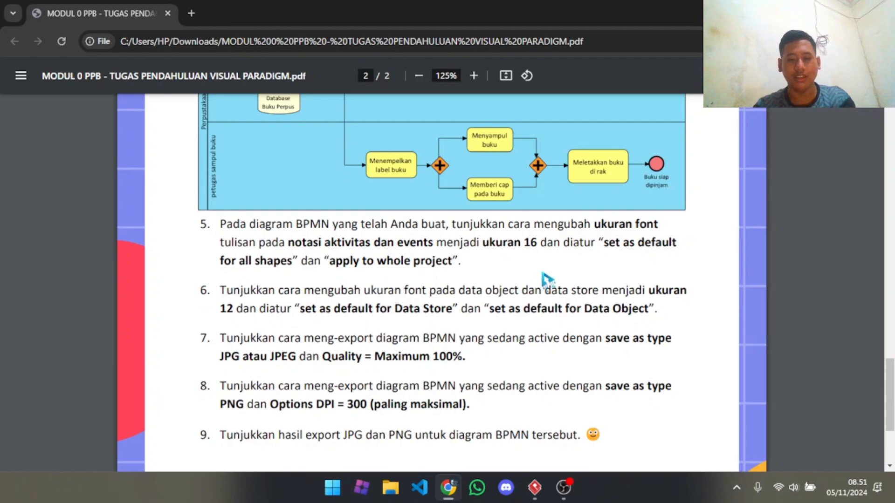
key("alt+Tab")
left_click(349, 159)
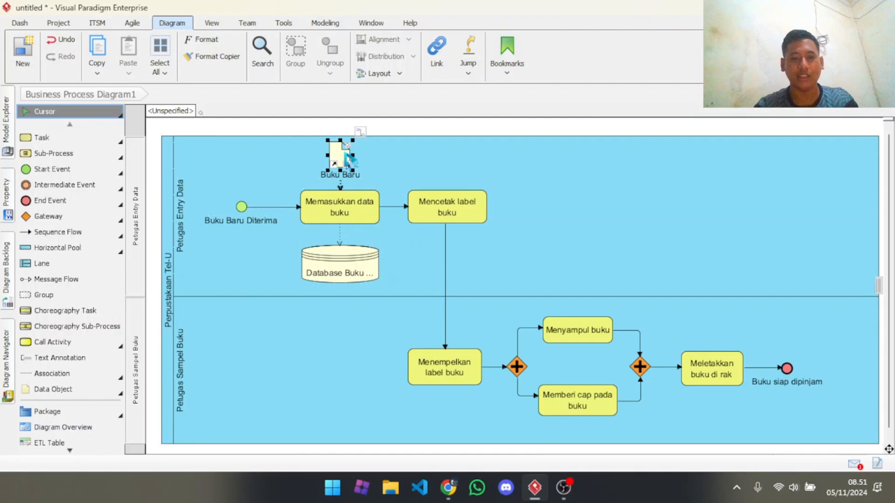
right_click(341, 157)
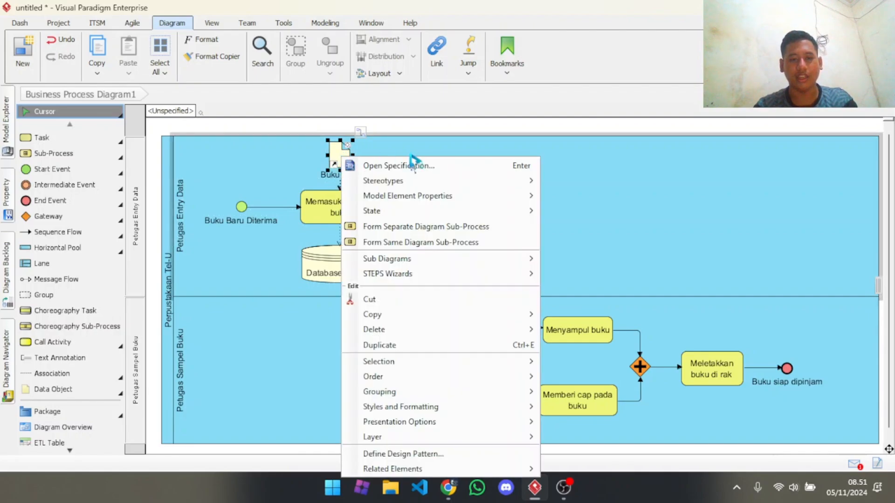
left_click(345, 158)
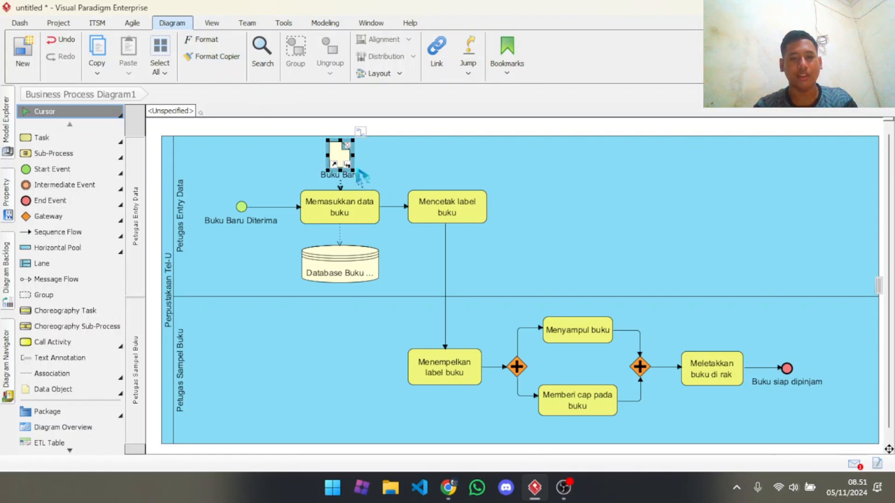
left_click(210, 45)
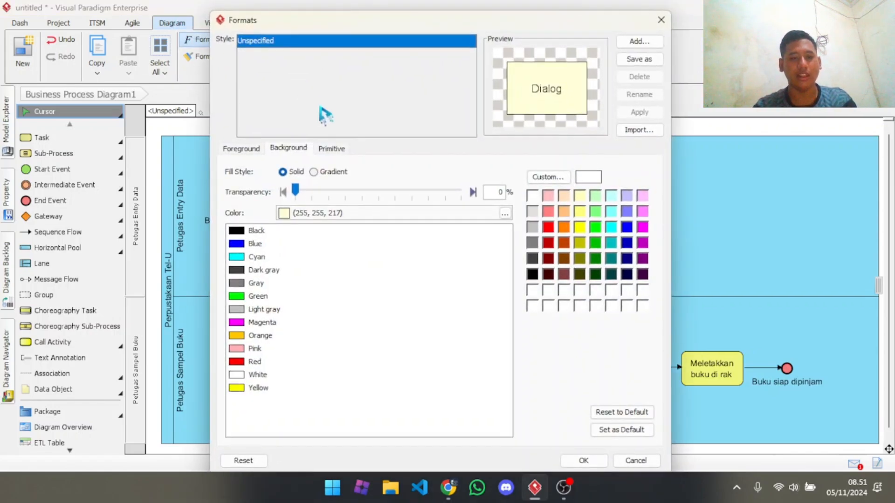
left_click(254, 149)
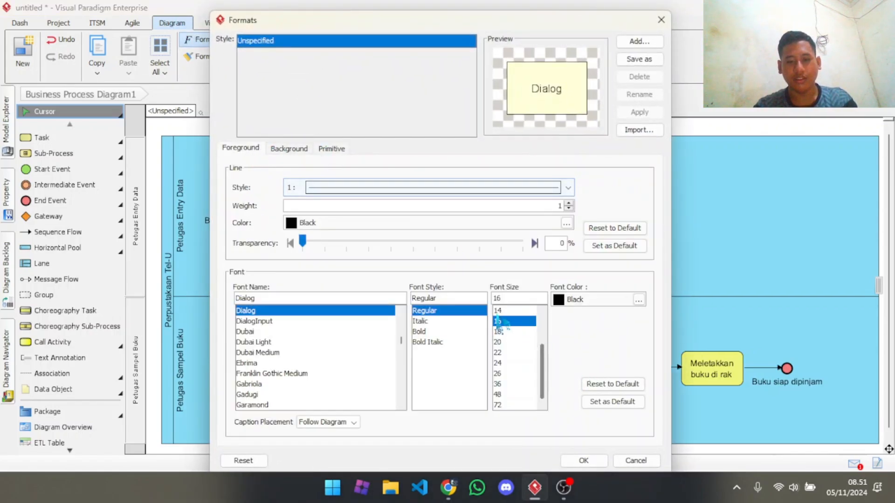
key("alt+Tab")
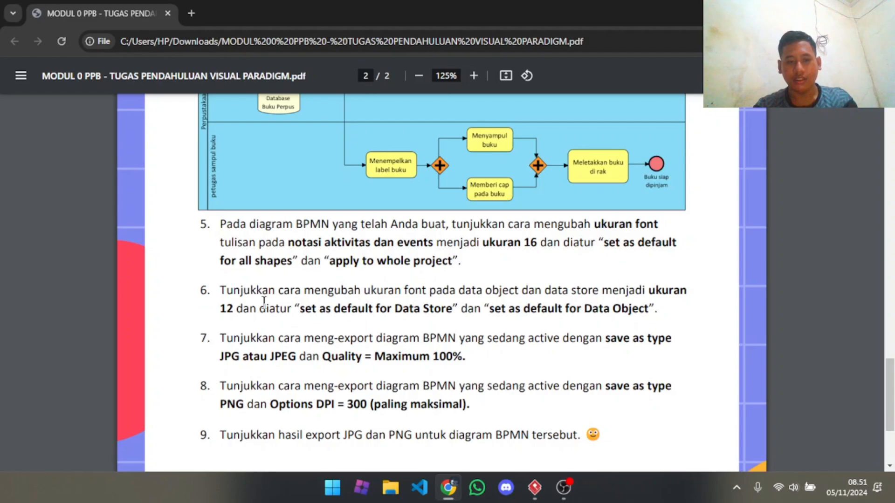
key("alt+Tab")
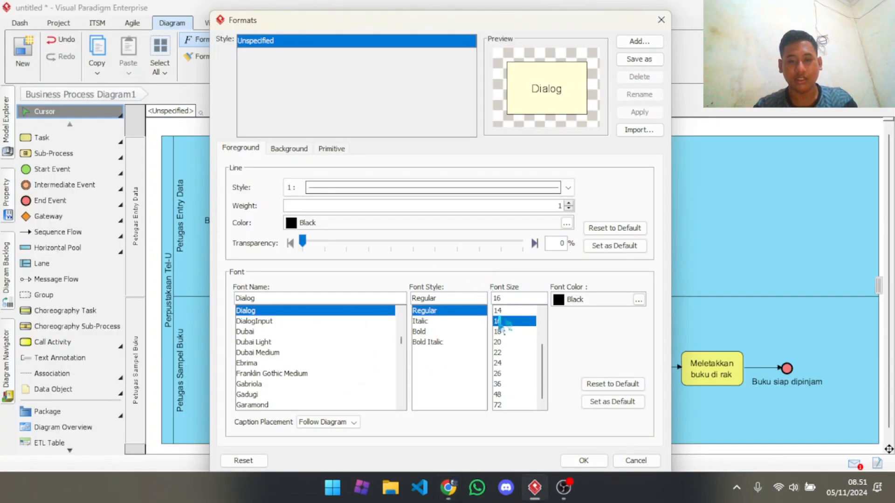
- Make font size 12 the default for Data Object shapes, and apply it to the whole project
left_click(501, 374)
left_click(501, 353)
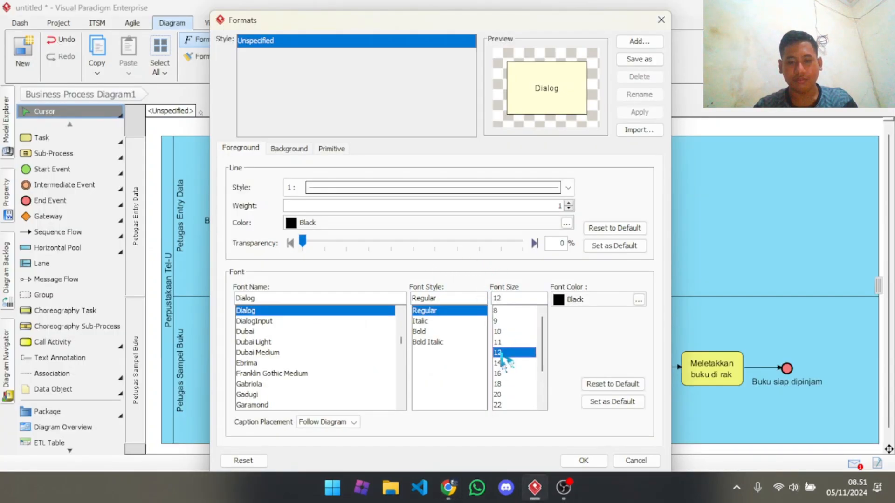
left_click(622, 402)
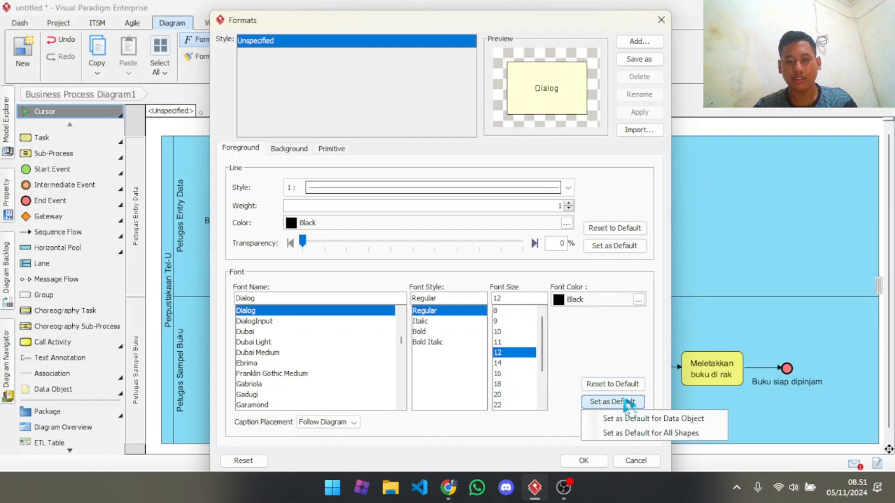
left_click(643, 419)
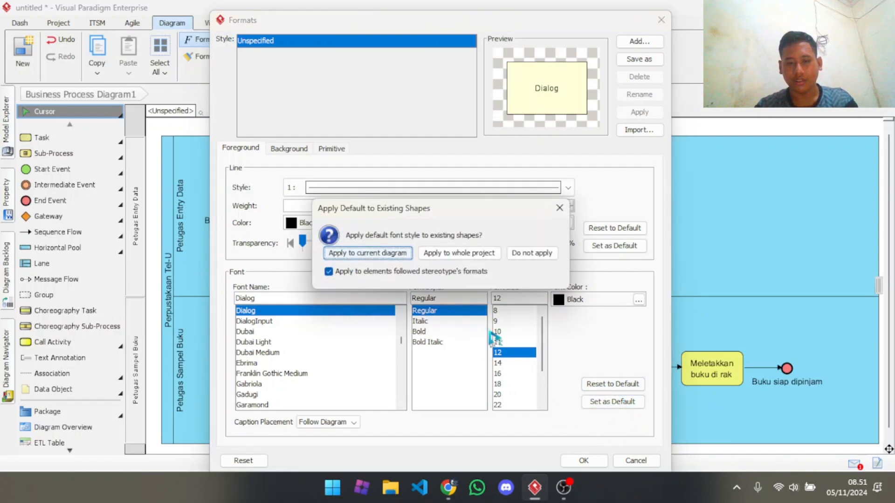
left_click(482, 257)
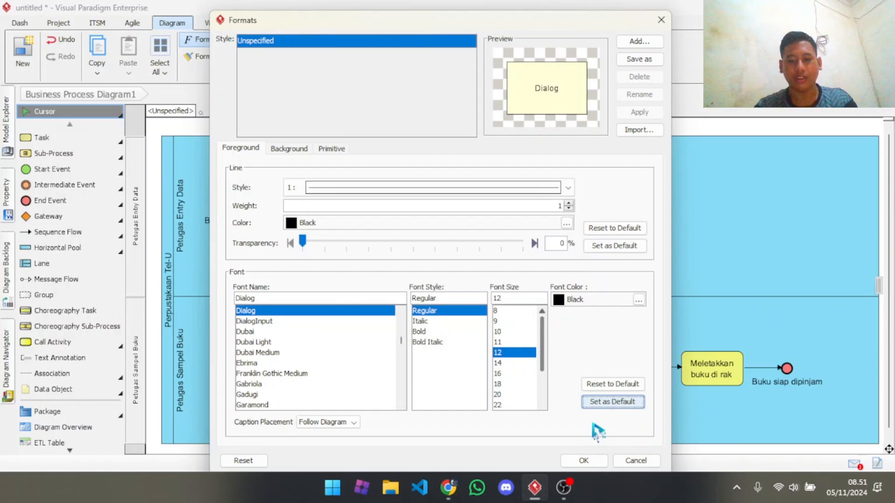
left_click(581, 460)
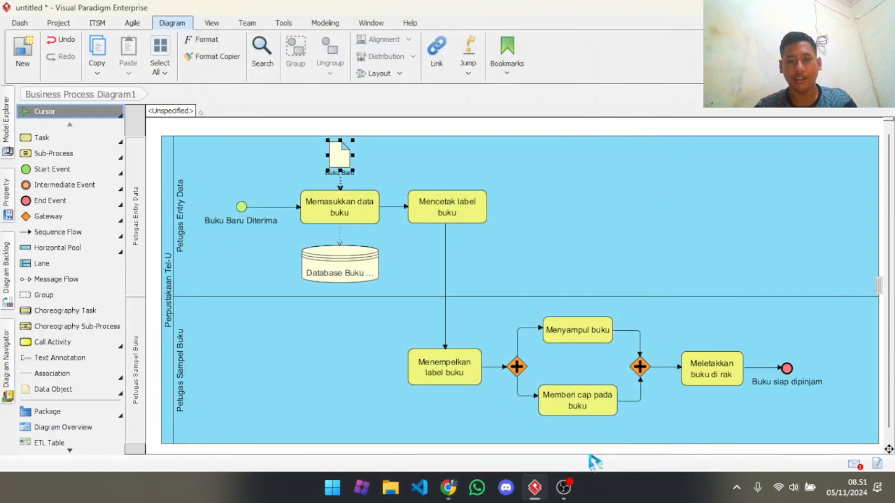
- Make font size 12 the default for Data Store shapes across the whole project, and narrow the "Database Buku Perpus" data store slightly
left_click(342, 270)
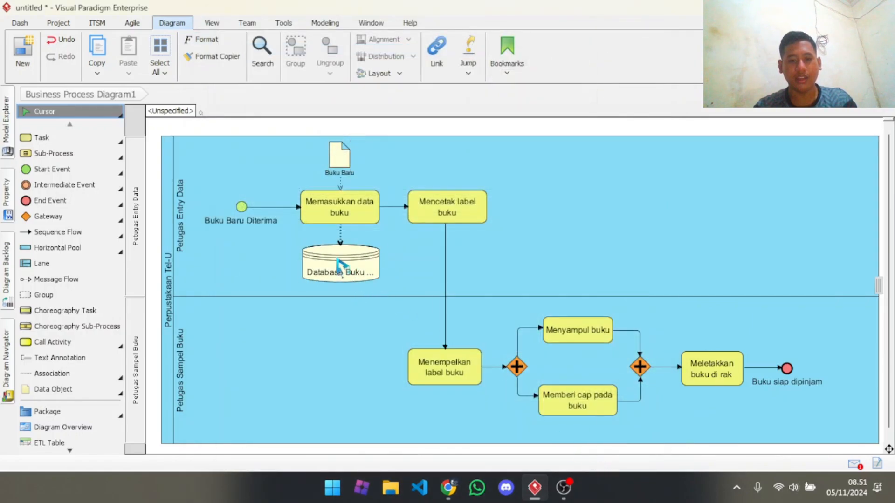
left_click(208, 43)
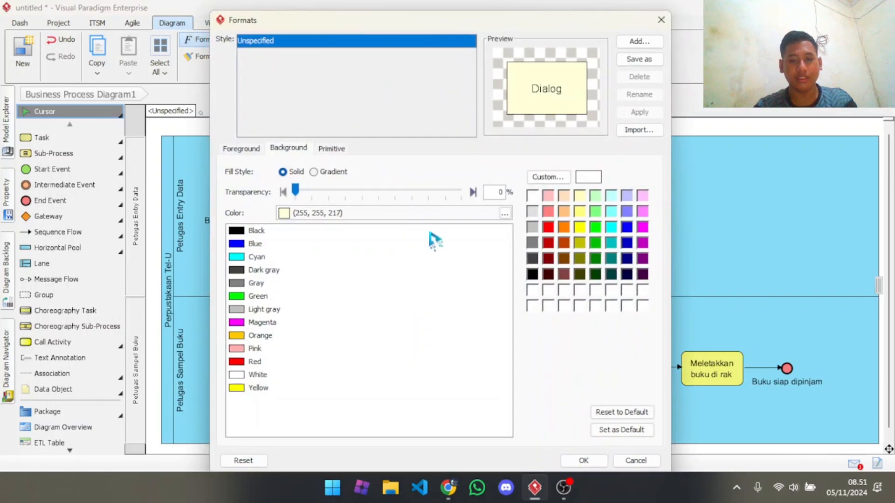
left_click(248, 150)
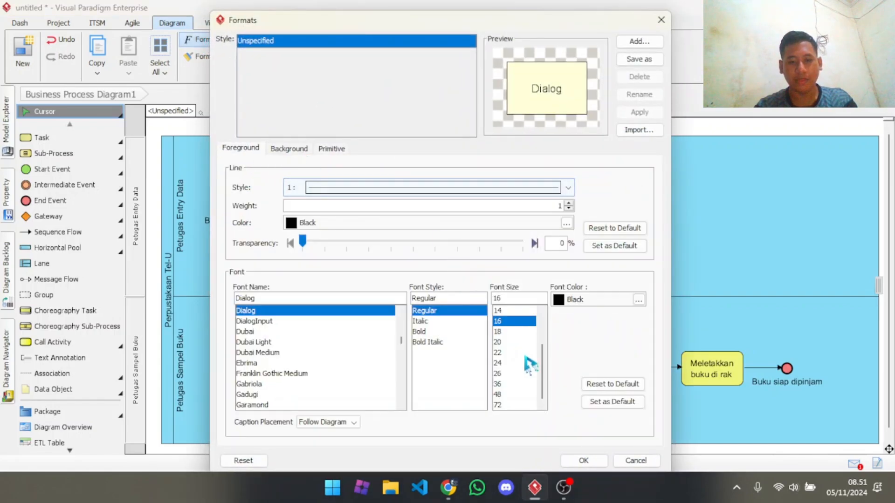
left_click(498, 352)
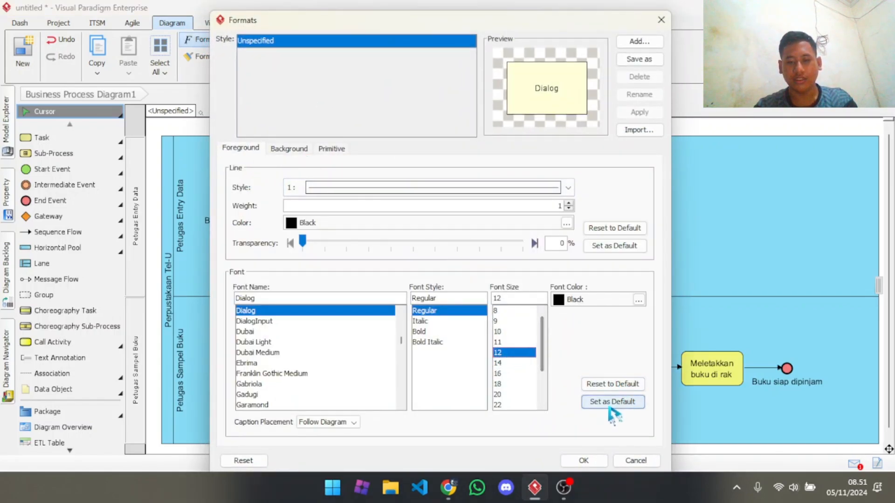
left_click(613, 402)
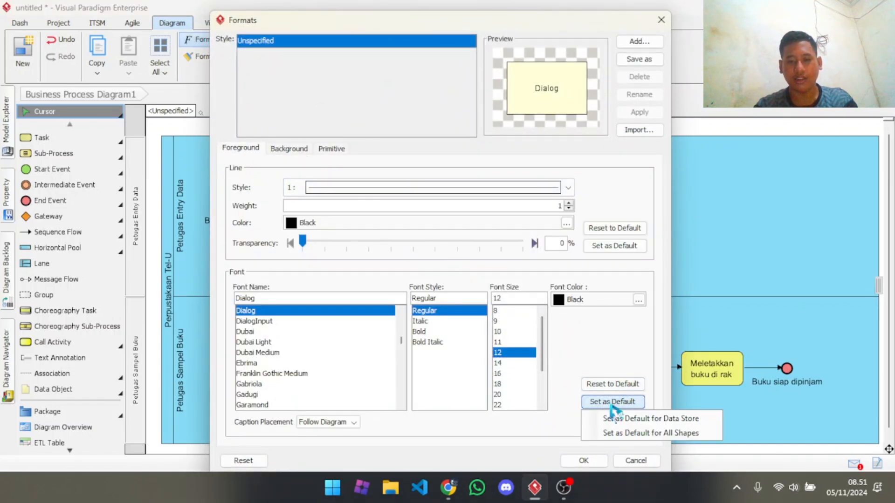
left_click(635, 421)
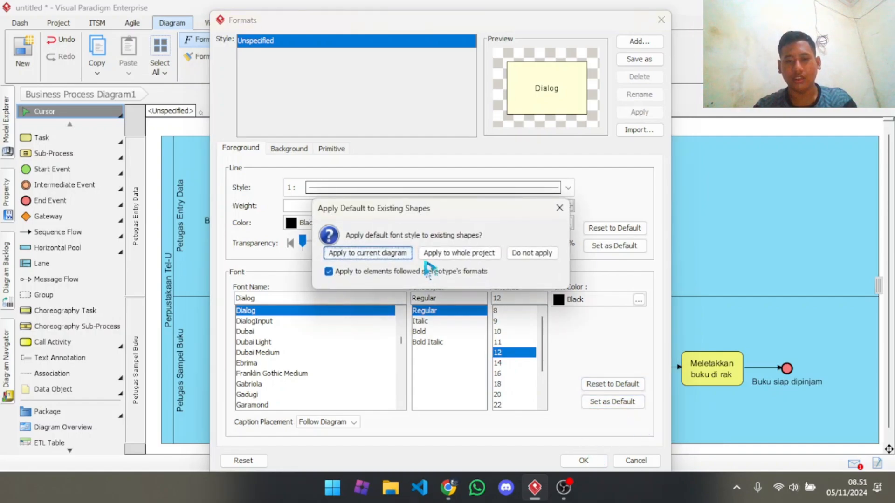
left_click(448, 253)
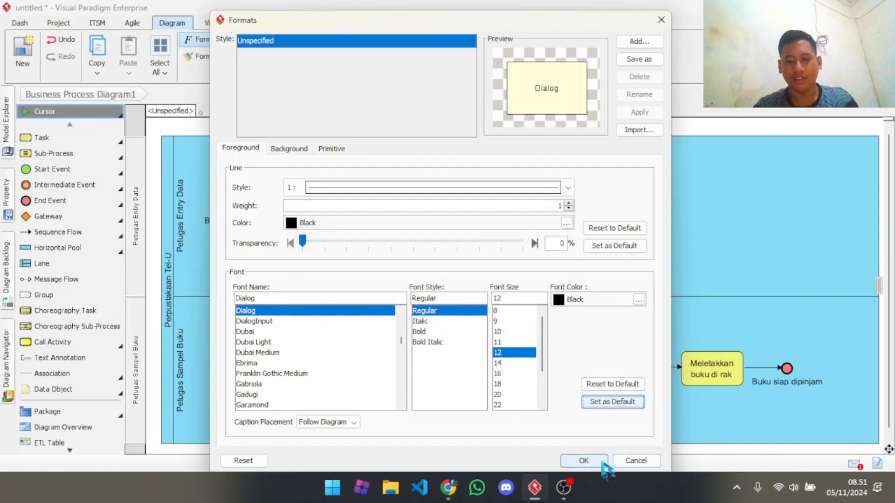
left_click(582, 461)
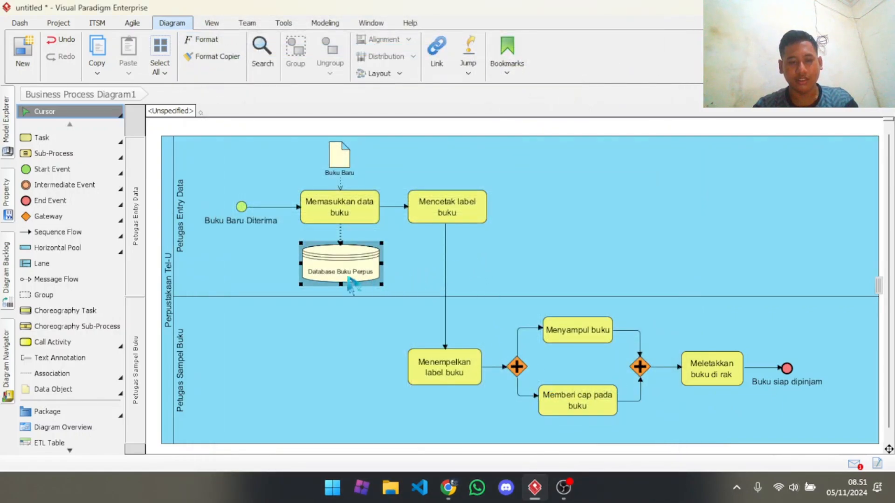
left_click_drag(381, 264, 359, 273)
left_click(394, 271)
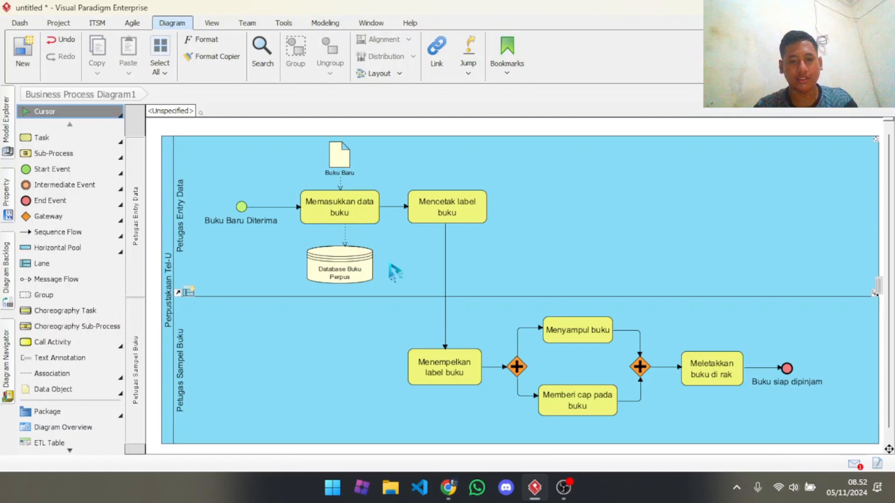
- Check the project-saving instruction in the assignment PDF's question list, and return to Visual Paradigm
key("alt+Tab")
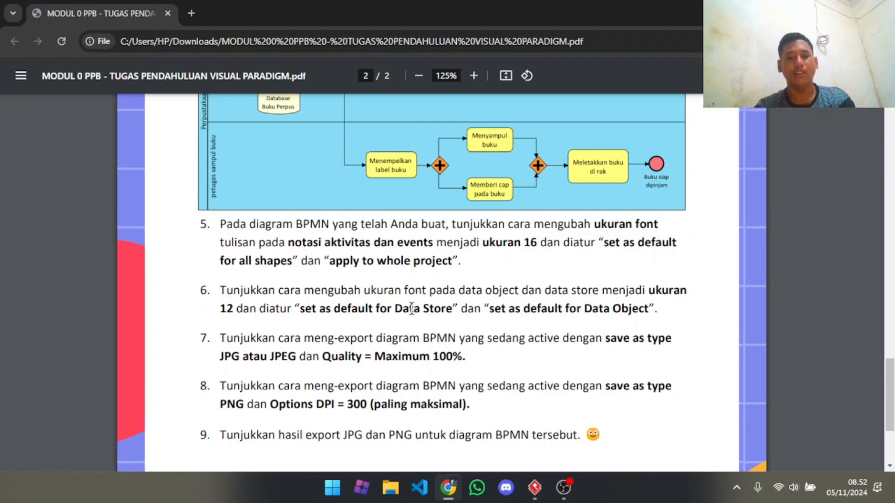
scroll(411, 308, "up", 6)
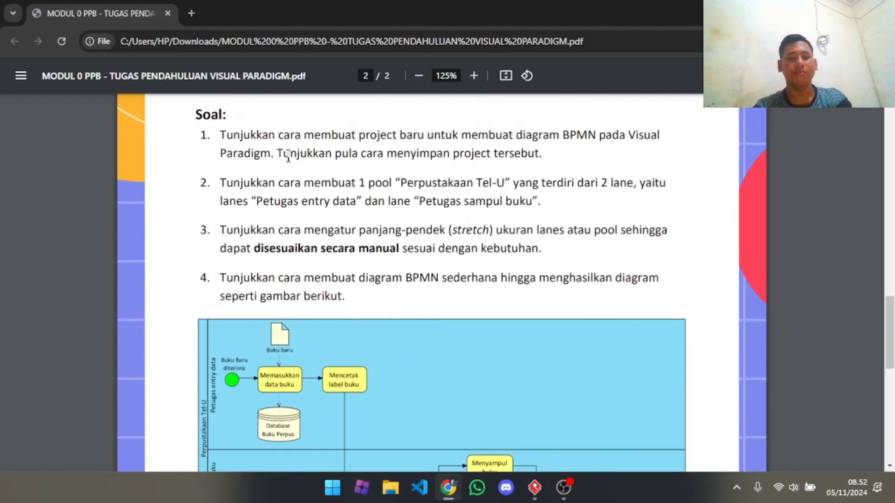
left_click(535, 488)
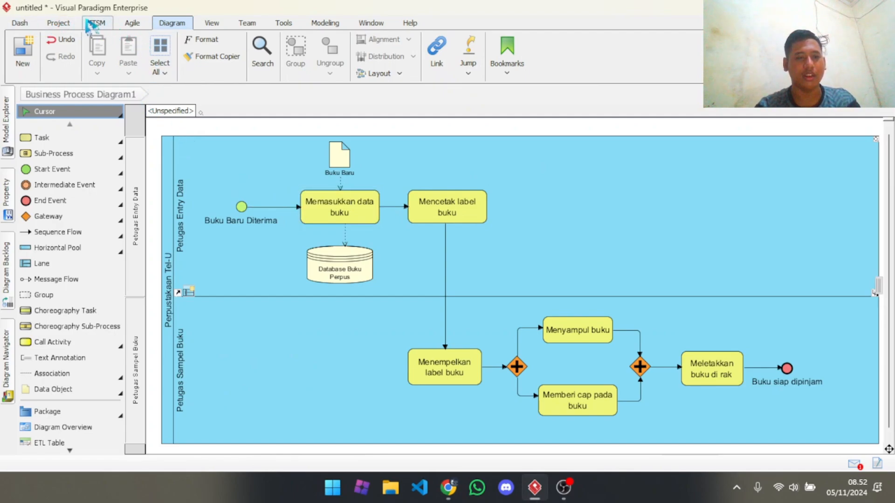
- Save the project as untitled.vpp in the Visual Paradigm folder under Telkom on drive H:
left_click(73, 24)
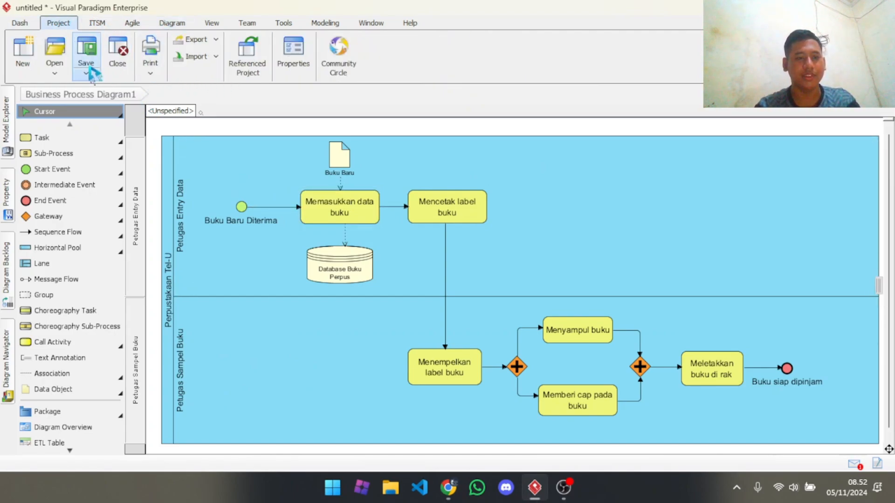
left_click(86, 72)
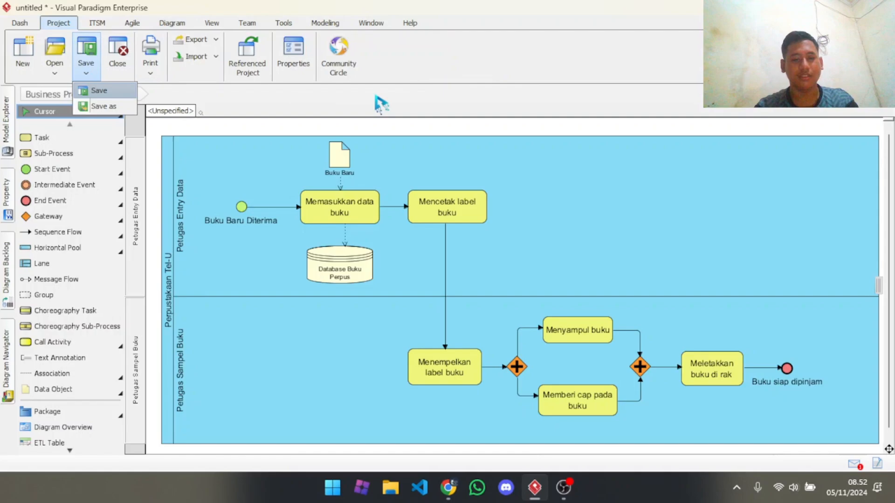
left_click(107, 92)
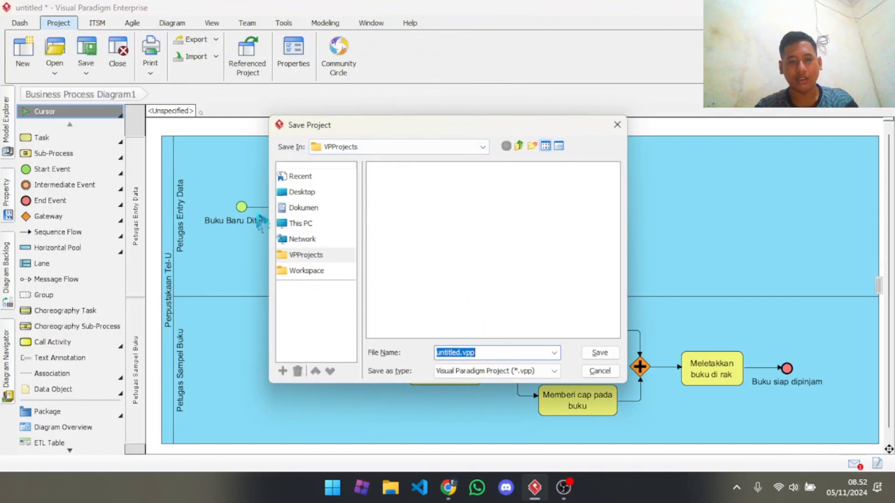
left_click(301, 226)
double_click(401, 178)
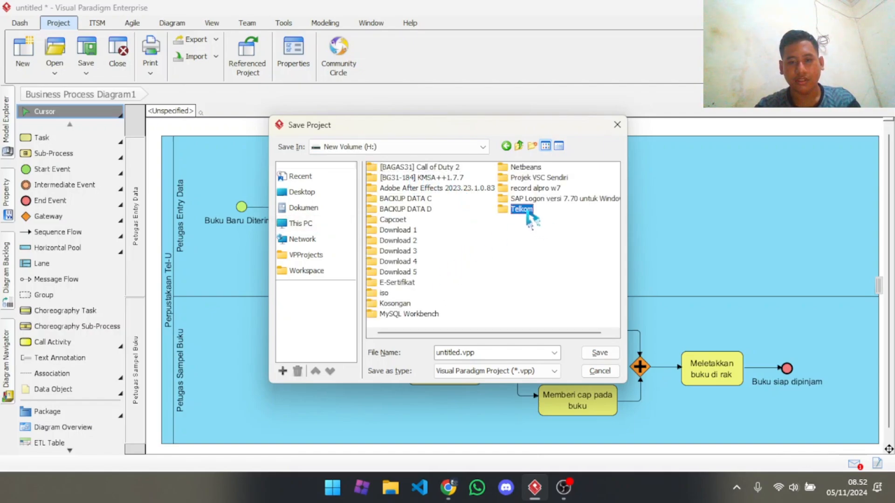
double_click(524, 211)
double_click(409, 230)
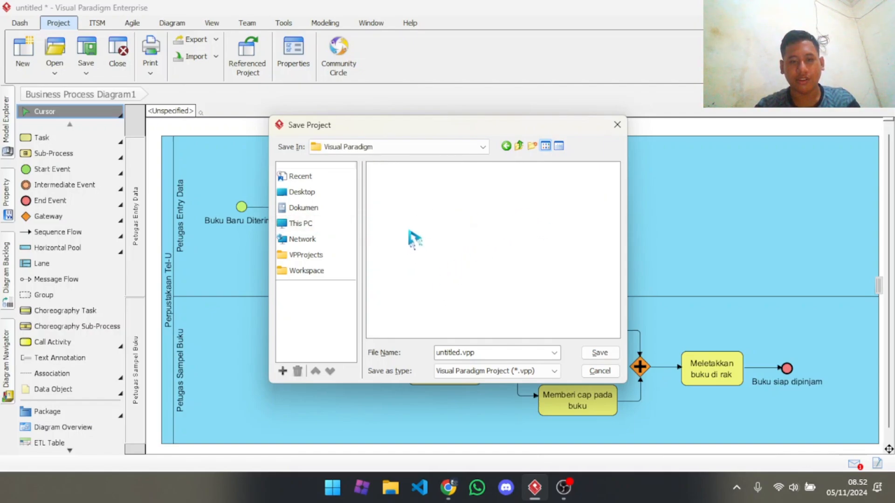
left_click(607, 356)
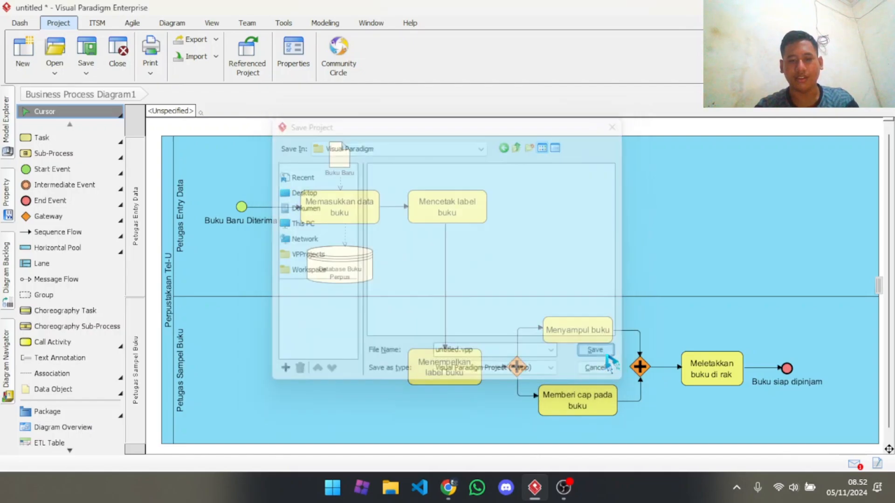
left_click(592, 296)
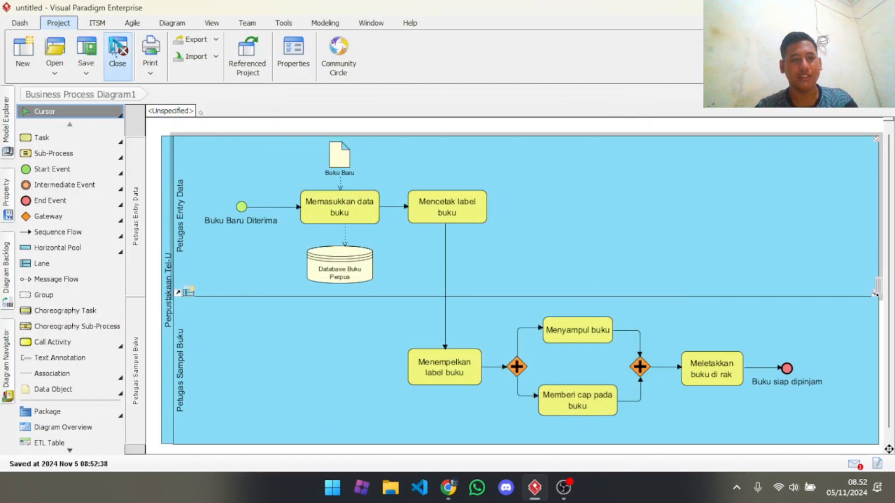
left_click(331, 196)
- Read the JPG and PNG export instructions in the assignment PDF, and return to the diagram in Visual Paradigm
key("alt+Tab")
scroll(380, 282, "down", 6)
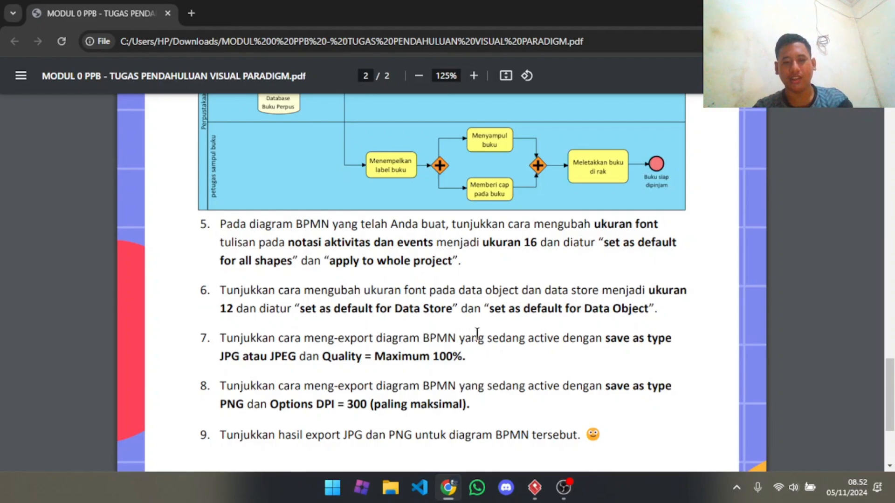
key("alt+Tab")
key("alt+Tab")
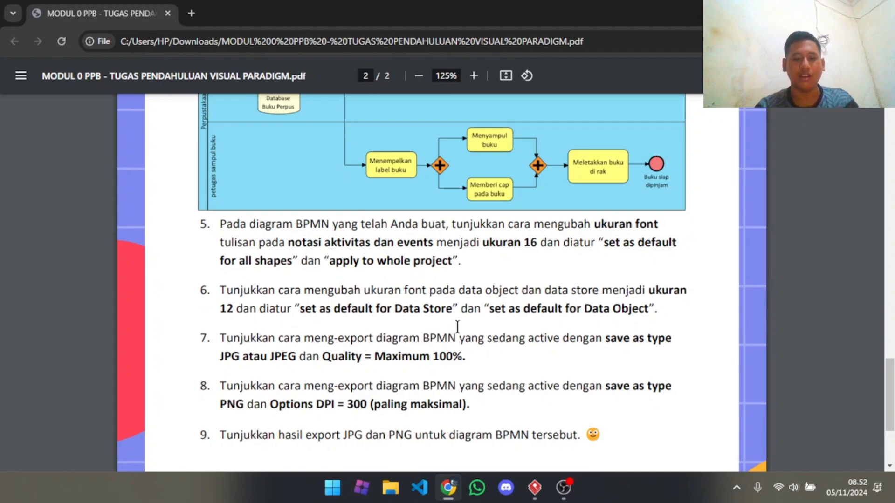
key("alt+Tab")
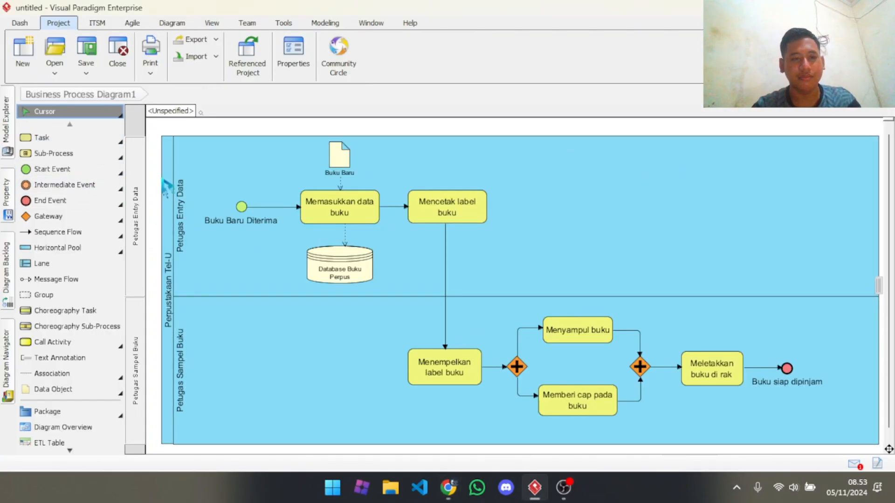
left_click(211, 24)
left_click(97, 23)
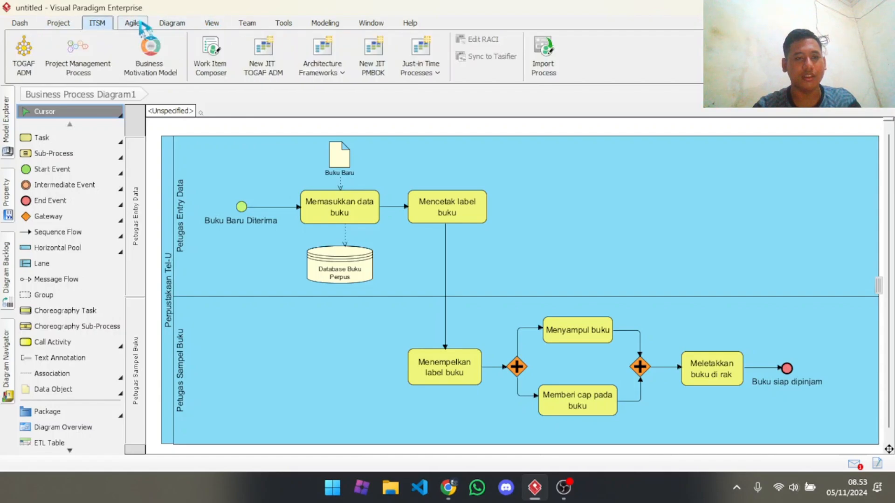
left_click(132, 23)
left_click(171, 23)
left_click(97, 23)
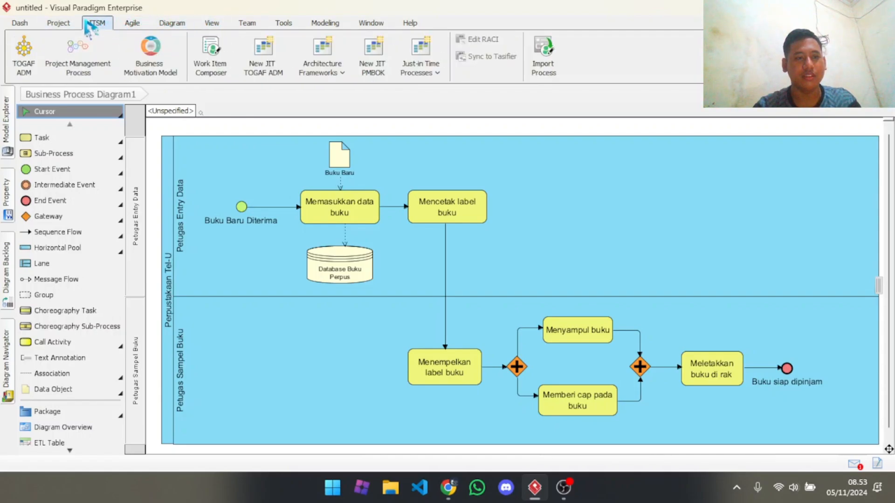
left_click(58, 23)
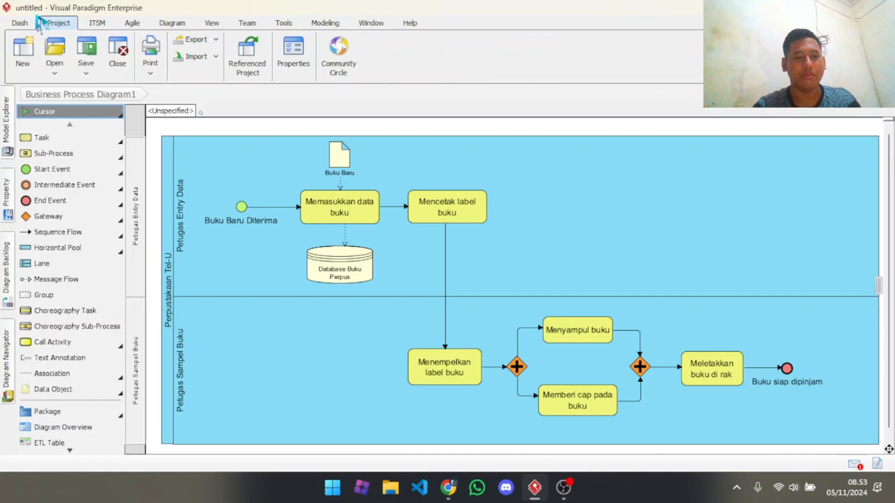
- Start exporting the active diagram as an image, with the Visual Paradigm folder under Telkom on drive H: as the destination
left_click(204, 41)
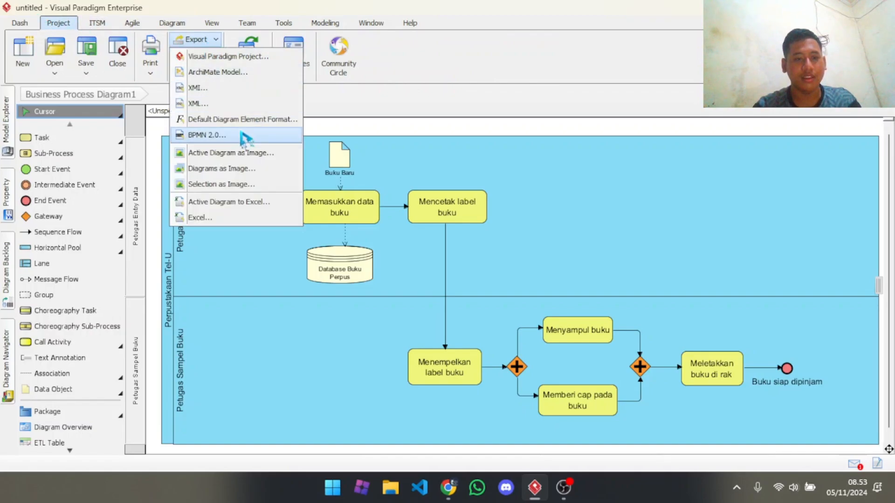
left_click(270, 153)
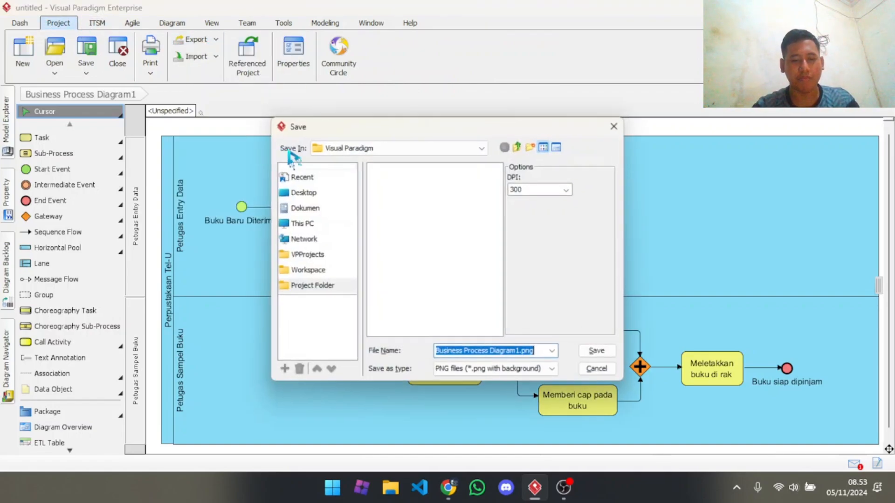
left_click(304, 225)
double_click(412, 180)
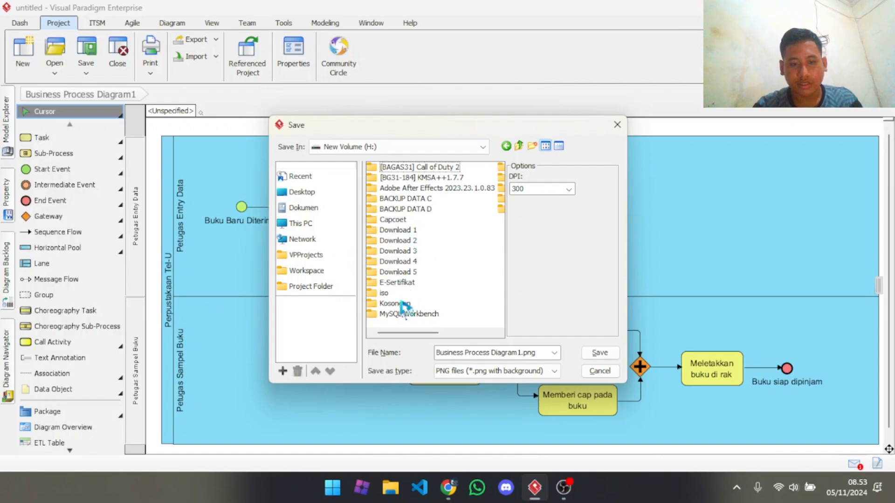
left_click(313, 239)
left_click(310, 224)
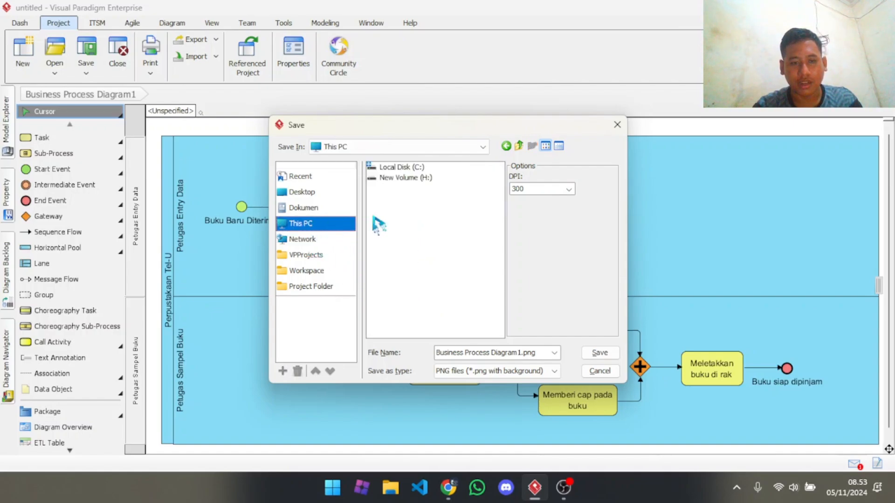
double_click(419, 180)
scroll(410, 243, "down", 3)
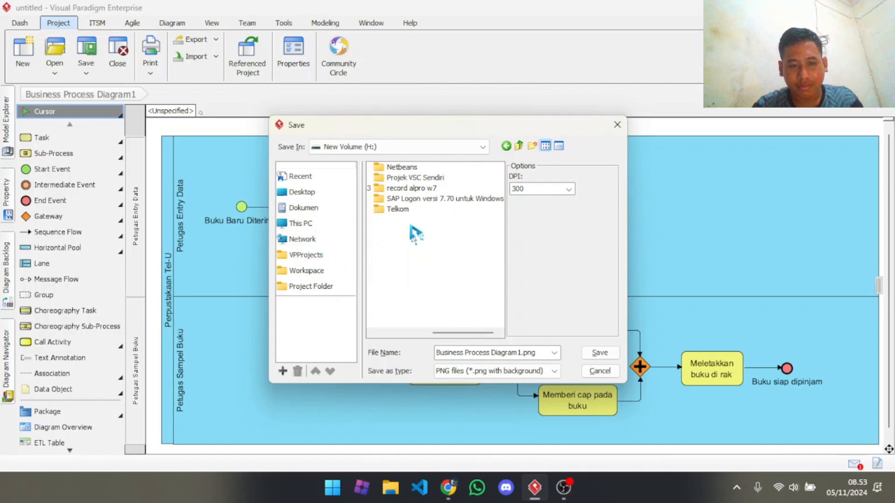
double_click(398, 210)
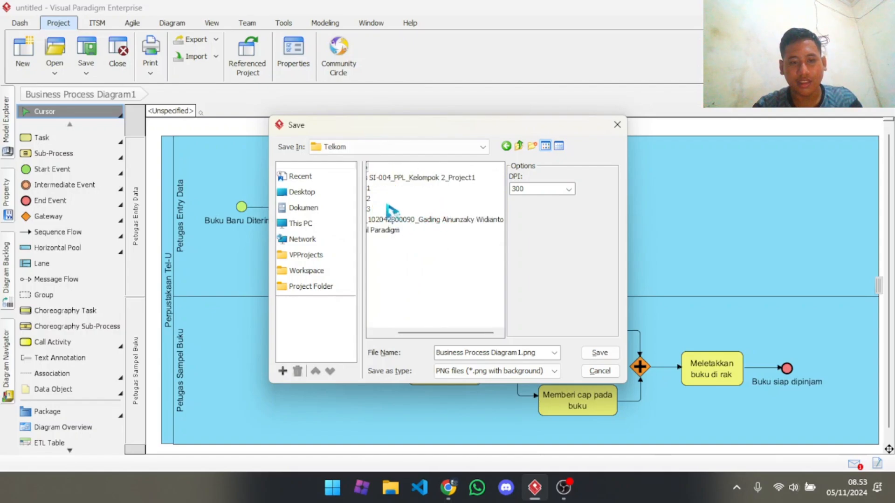
scroll(401, 242, "up", 1)
double_click(404, 231)
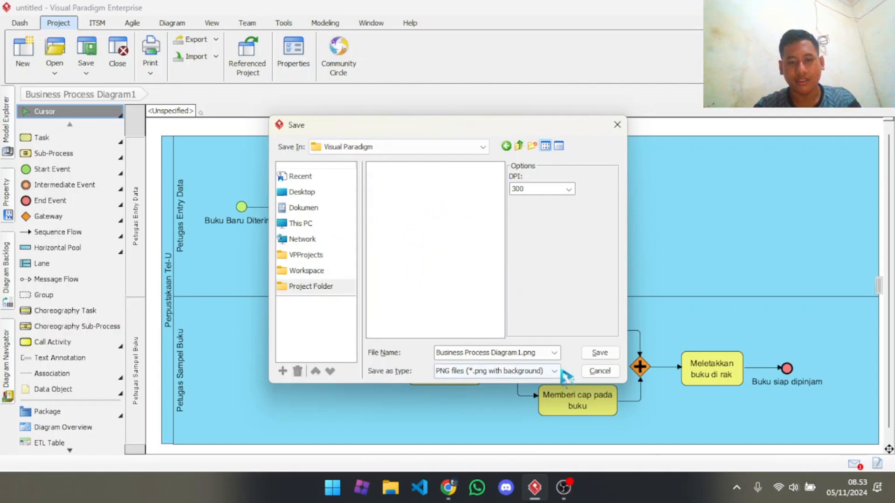
- Export the diagram as Business Process Diagram1.jpg in JPG format at Maximum (100%) quality, without opening the exported file
triple_click(542, 353)
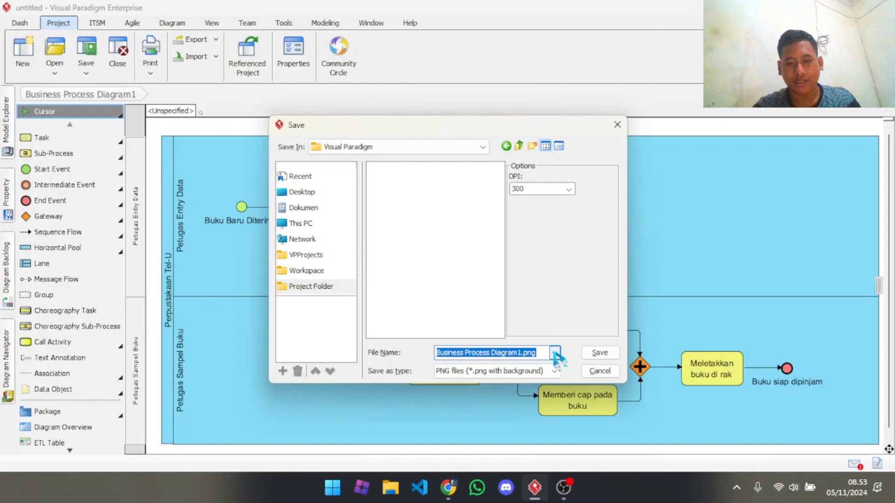
left_click(555, 371)
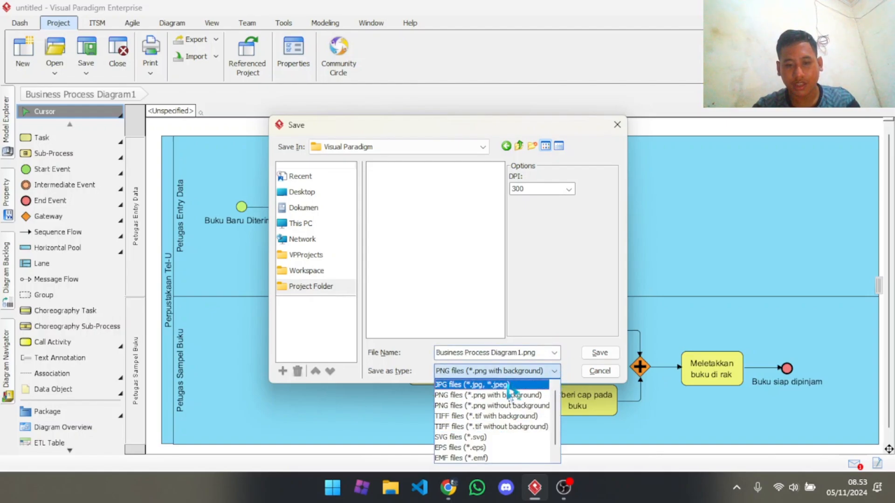
left_click(512, 385)
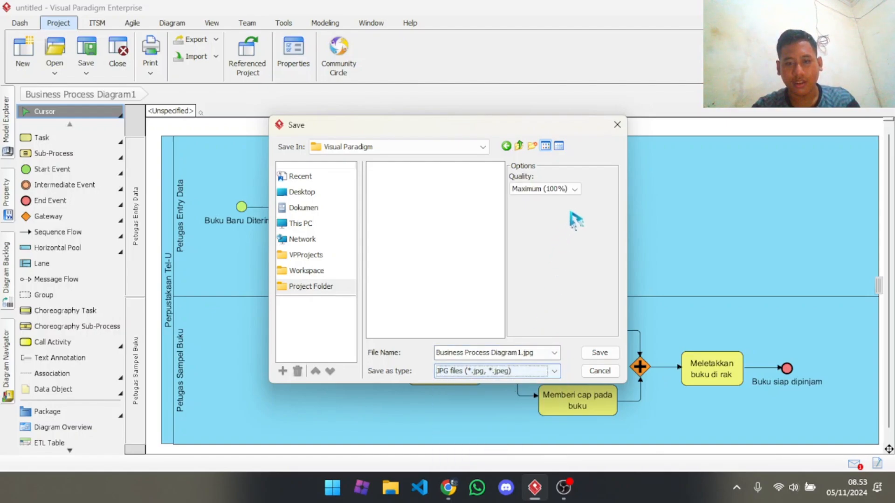
left_click(577, 189)
left_click(561, 247)
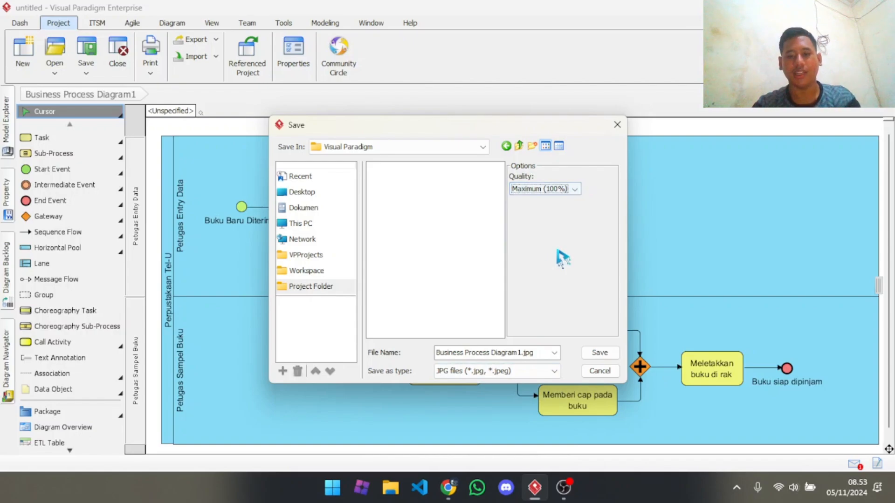
left_click(601, 355)
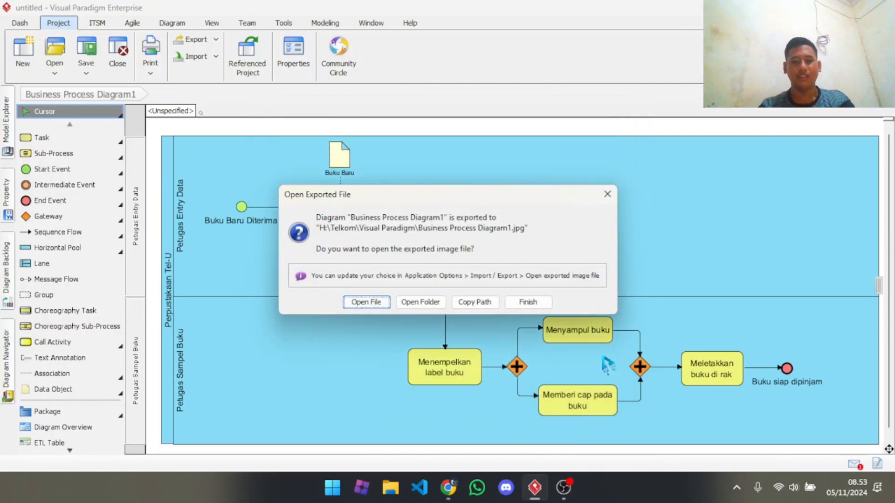
left_click(537, 304)
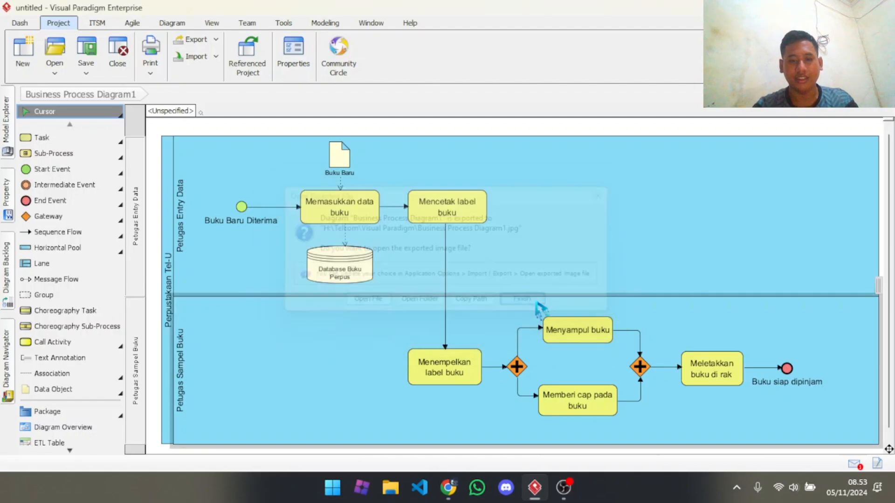
- Check the PNG export requirements in the assignment PDF, and return to Visual Paradigm
key("alt+Tab")
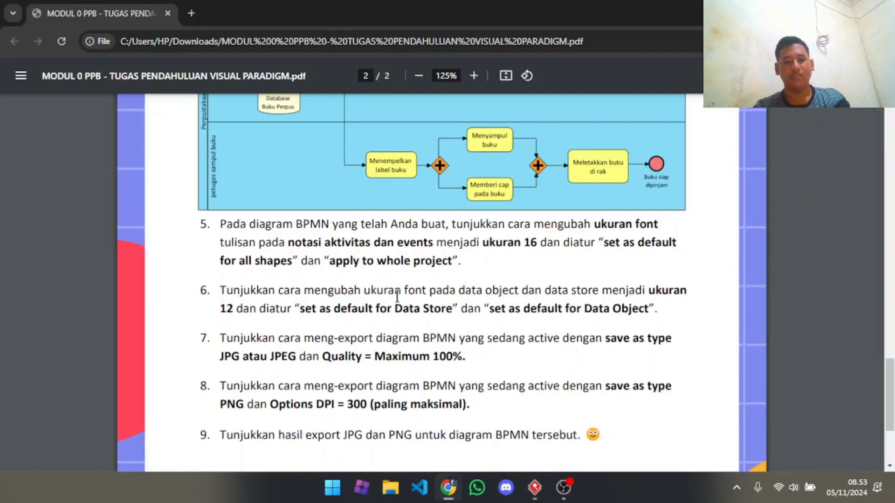
scroll(397, 297, "down", 3)
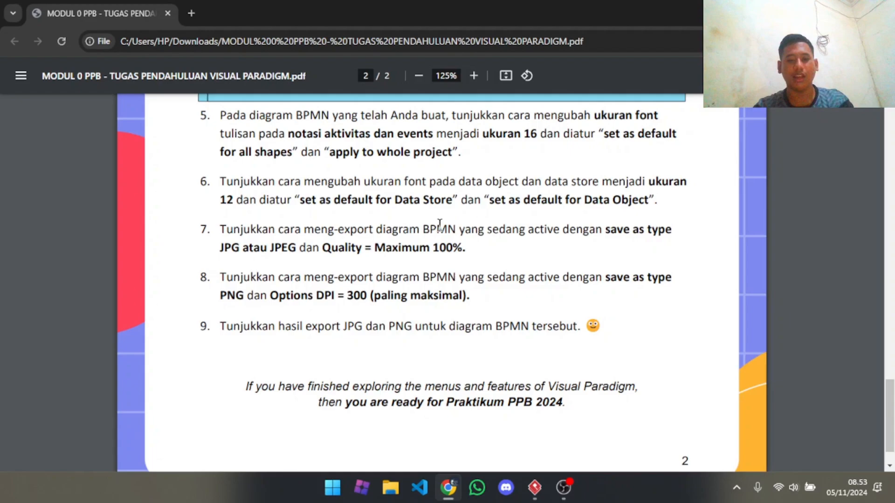
key("alt+Tab")
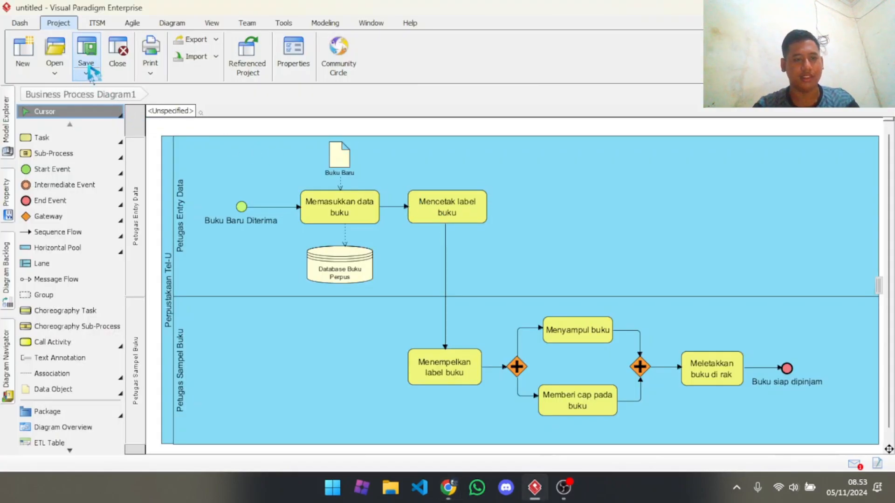
- Export the active diagram as Business Process Diagram1.png, a PNG with background at 300 DPI, without opening the exported file
left_click(211, 42)
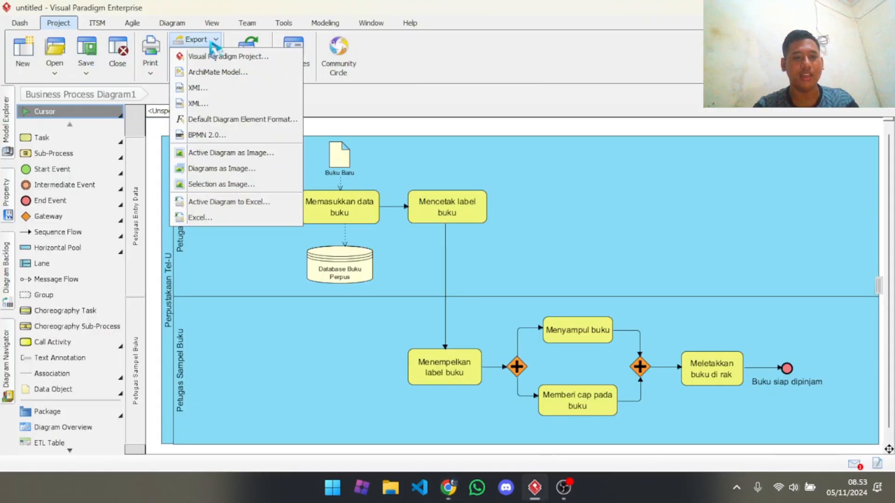
left_click(242, 152)
left_click(555, 371)
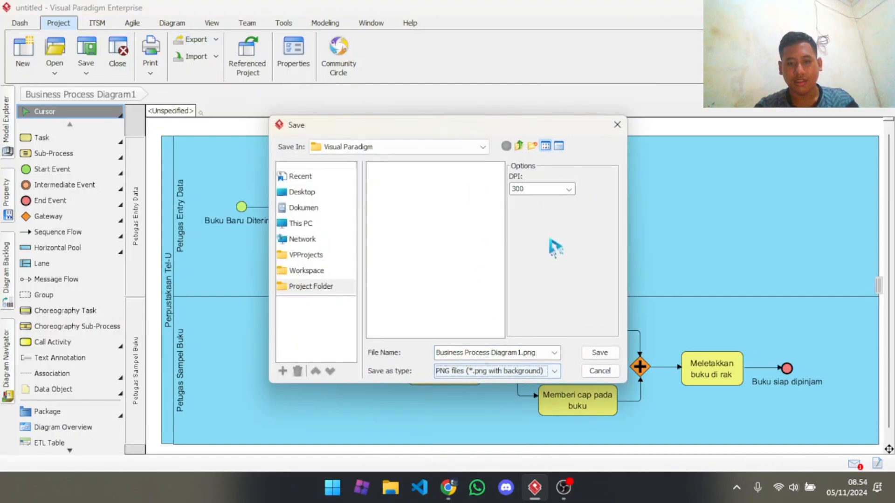
left_click(568, 190)
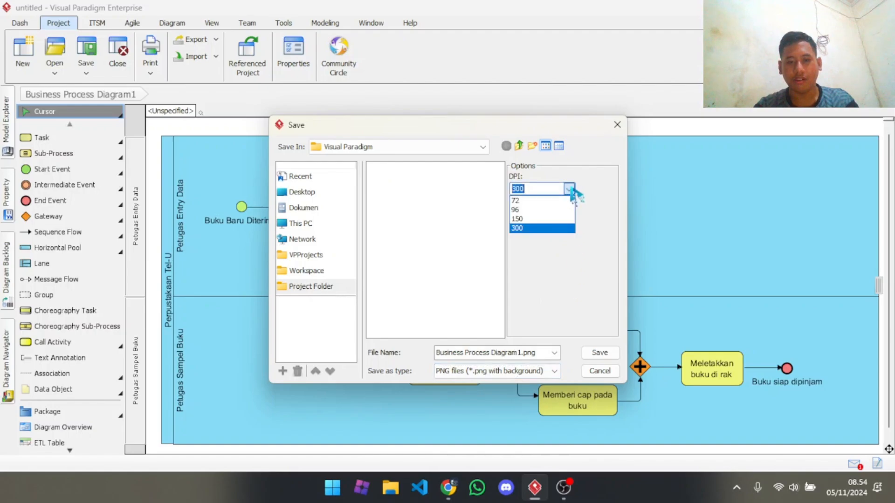
left_click(551, 228)
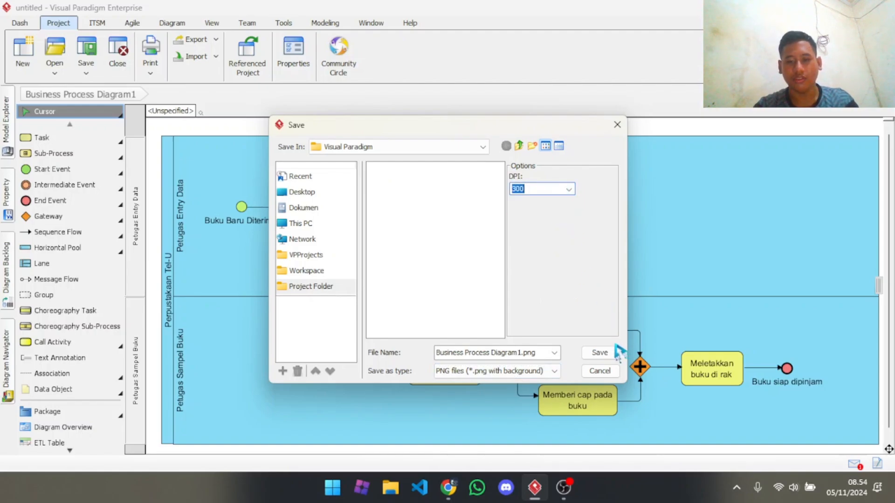
left_click(601, 355)
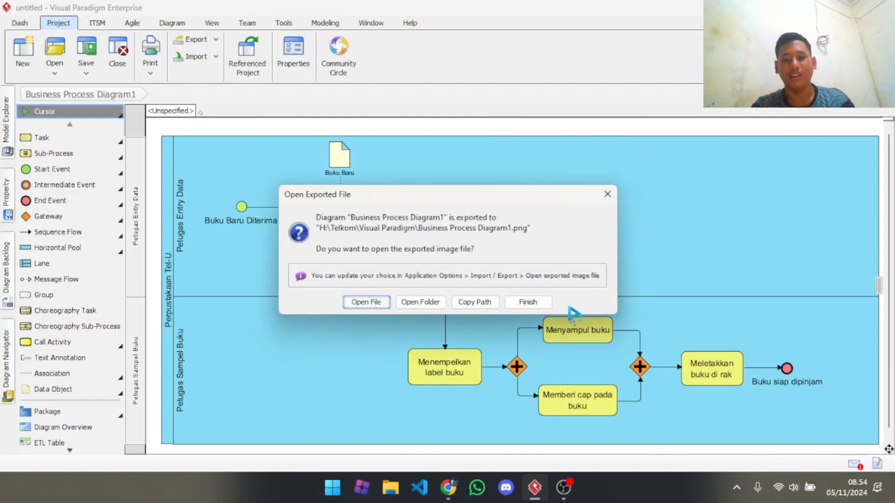
left_click(529, 303)
- Check the final assignment instruction in the PDF, and open the Visual Paradigm folder under Telkom on drive H: in File Explorer
key("alt+Tab")
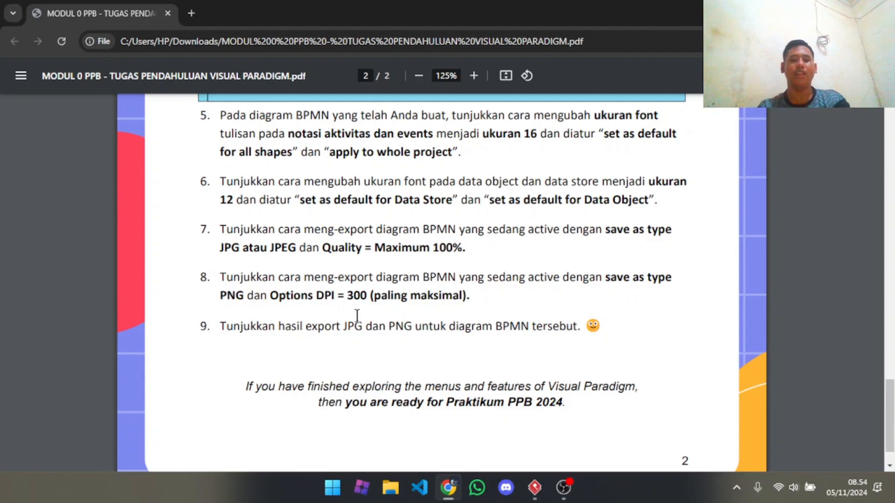
key("alt+Tab")
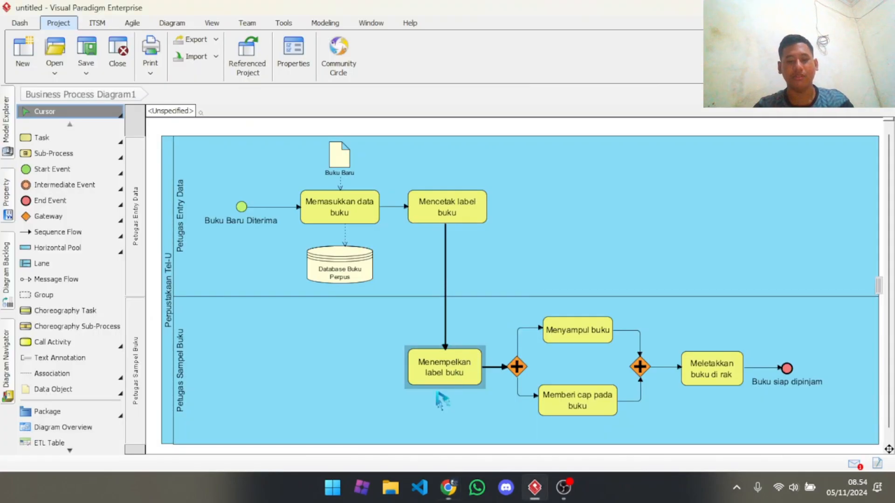
left_click(392, 489)
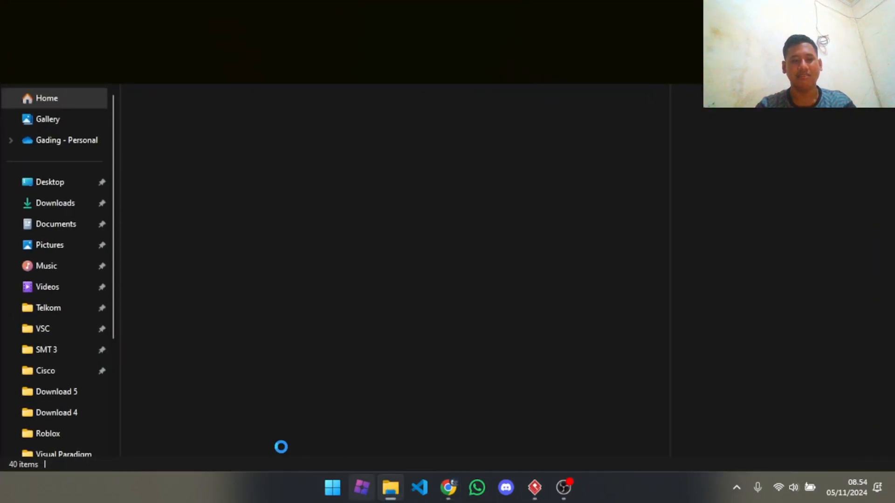
scroll(90, 324, "down", 3)
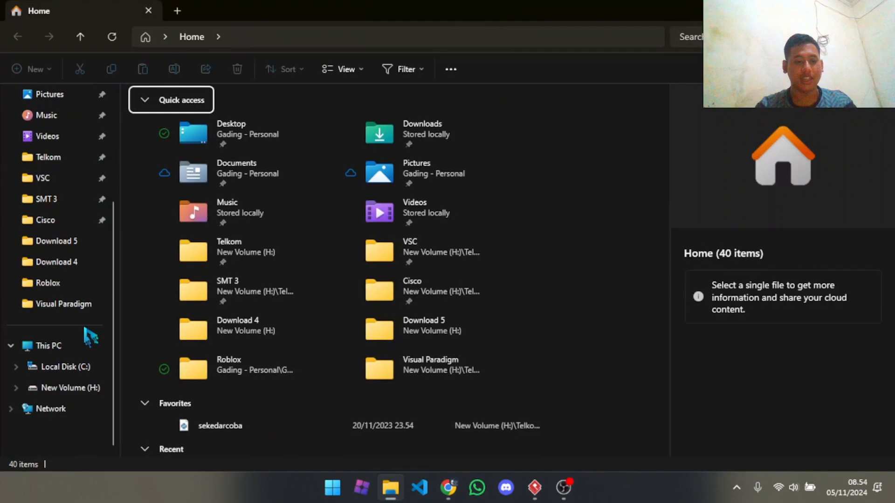
left_click(81, 389)
scroll(174, 333, "down", 3)
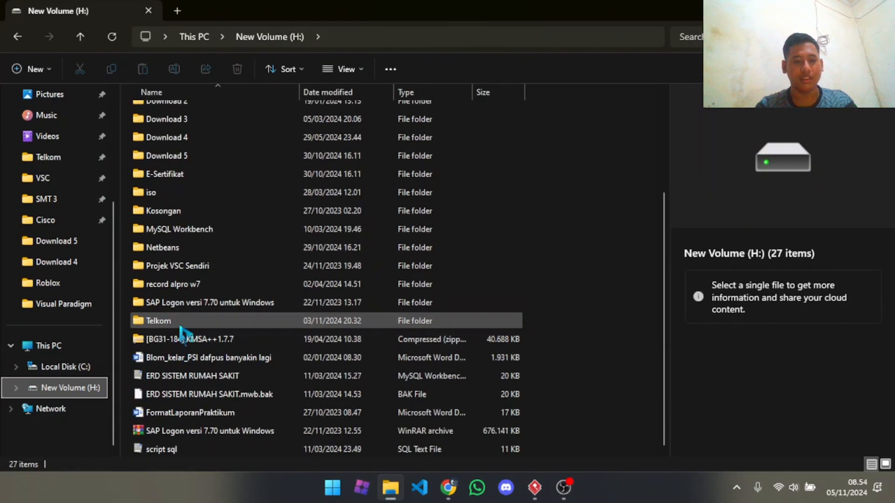
double_click(174, 326)
double_click(189, 223)
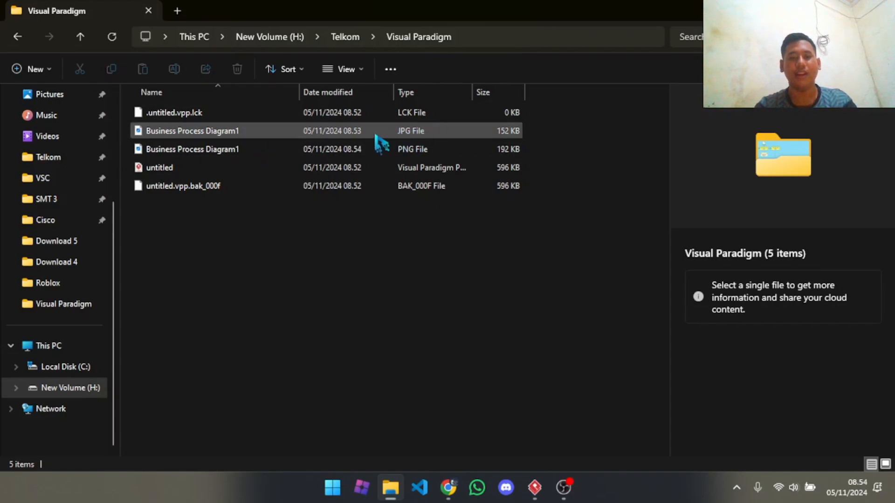
- View the exported Business Process Diagram1.jpg in a maximized window, close it, and open Business Process Diagram1.png
left_click(375, 135)
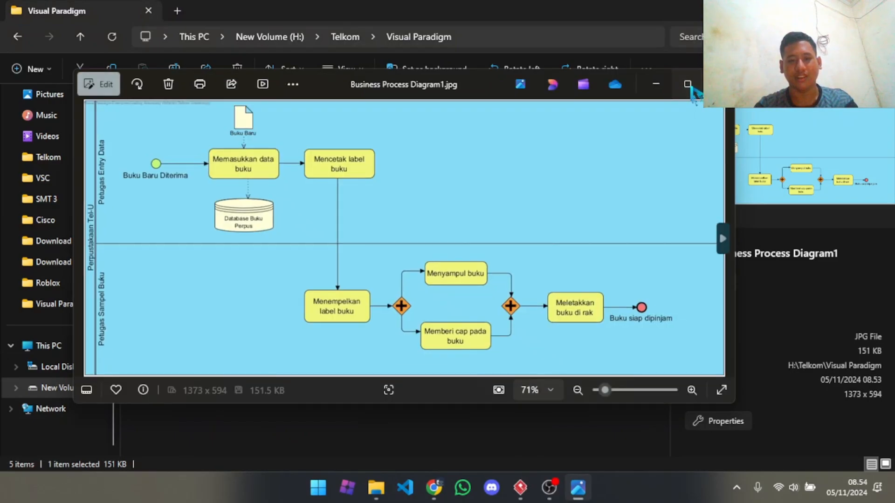
left_click(687, 84)
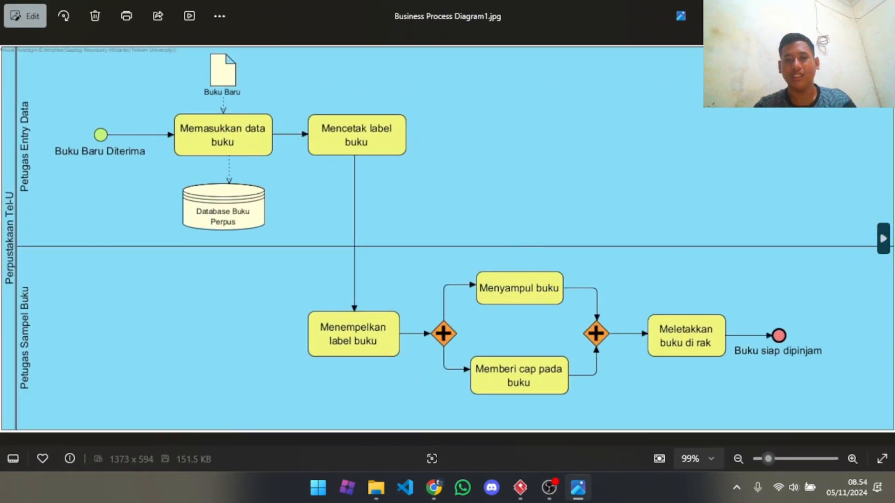
left_click(884, 7)
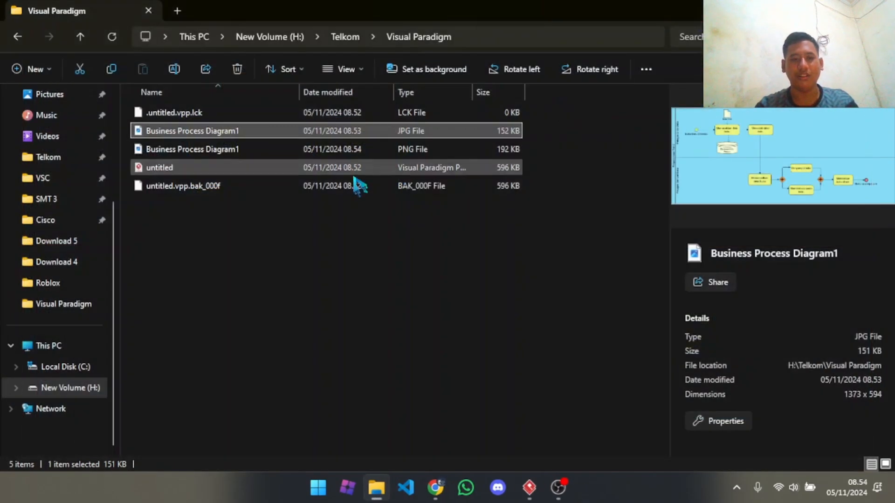
double_click(259, 149)
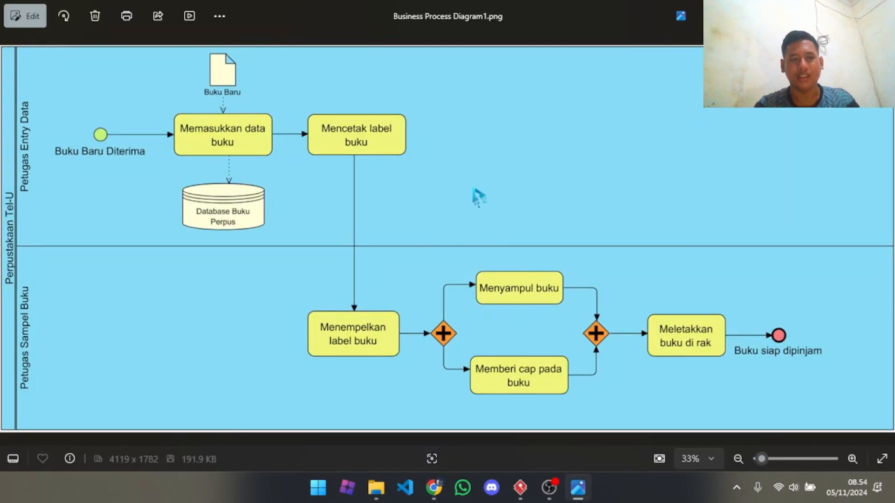